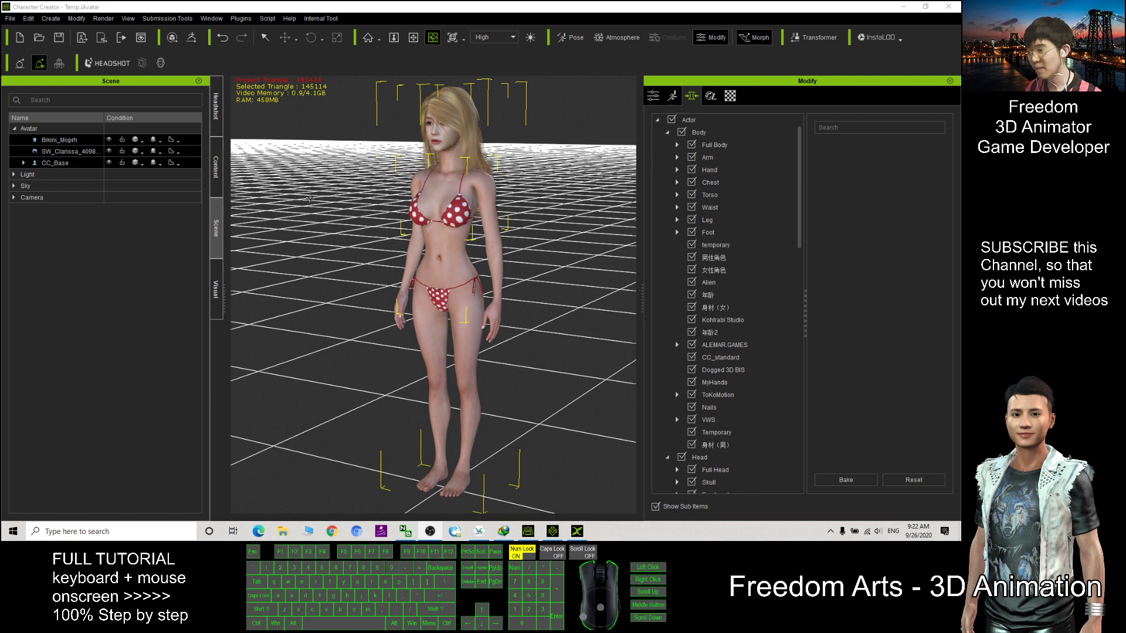
pyautogui.click(299, 92)
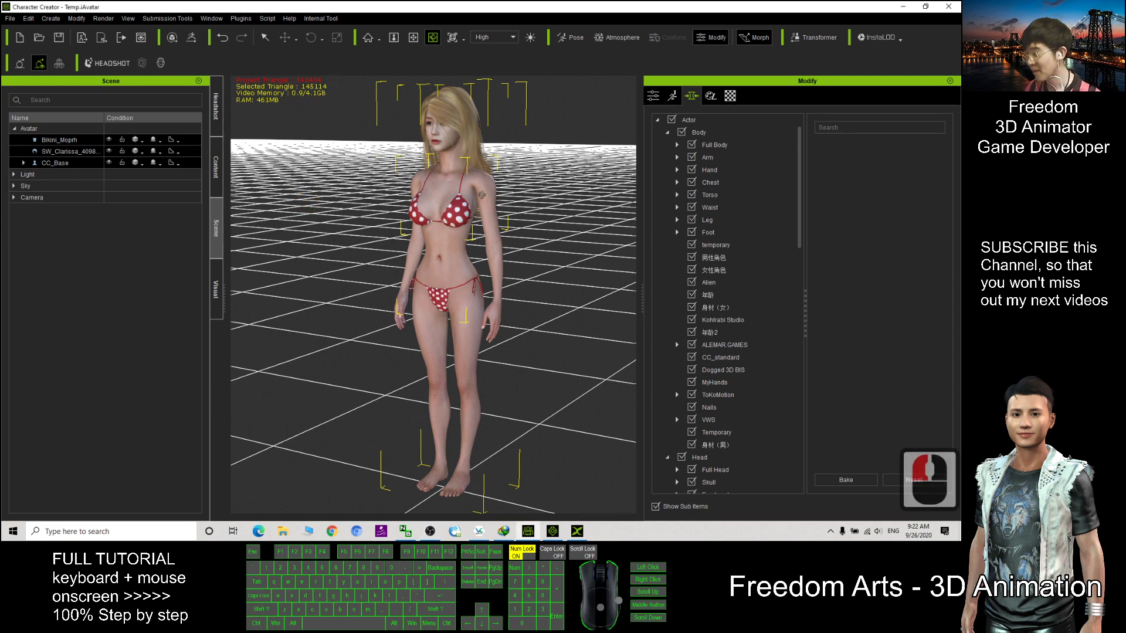
pyautogui.click(503, 263)
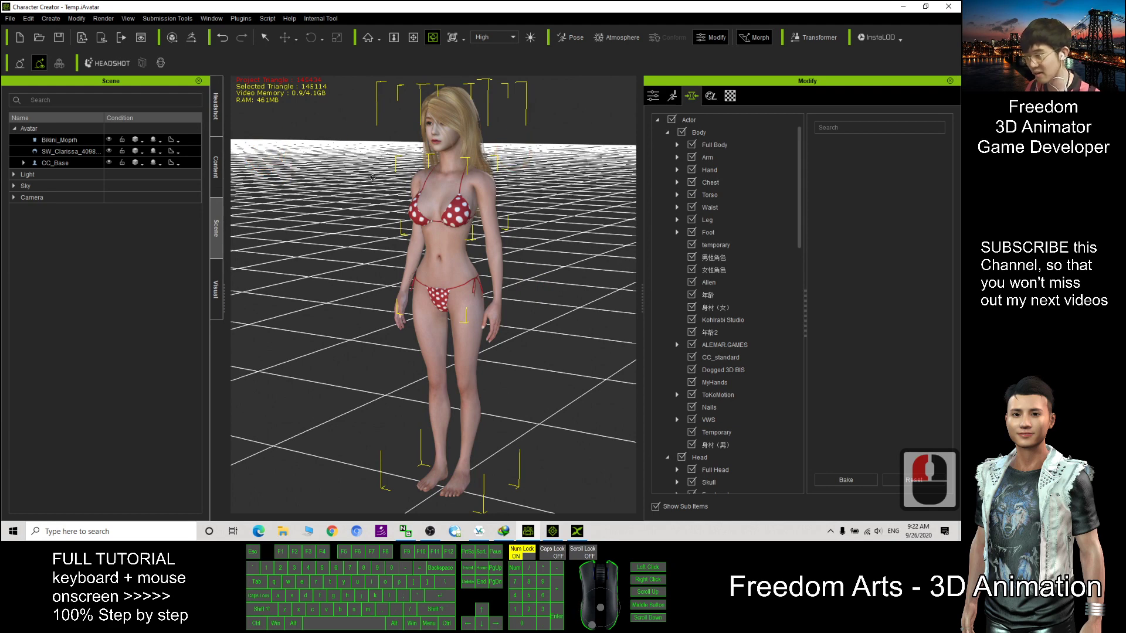
pyautogui.press('q')
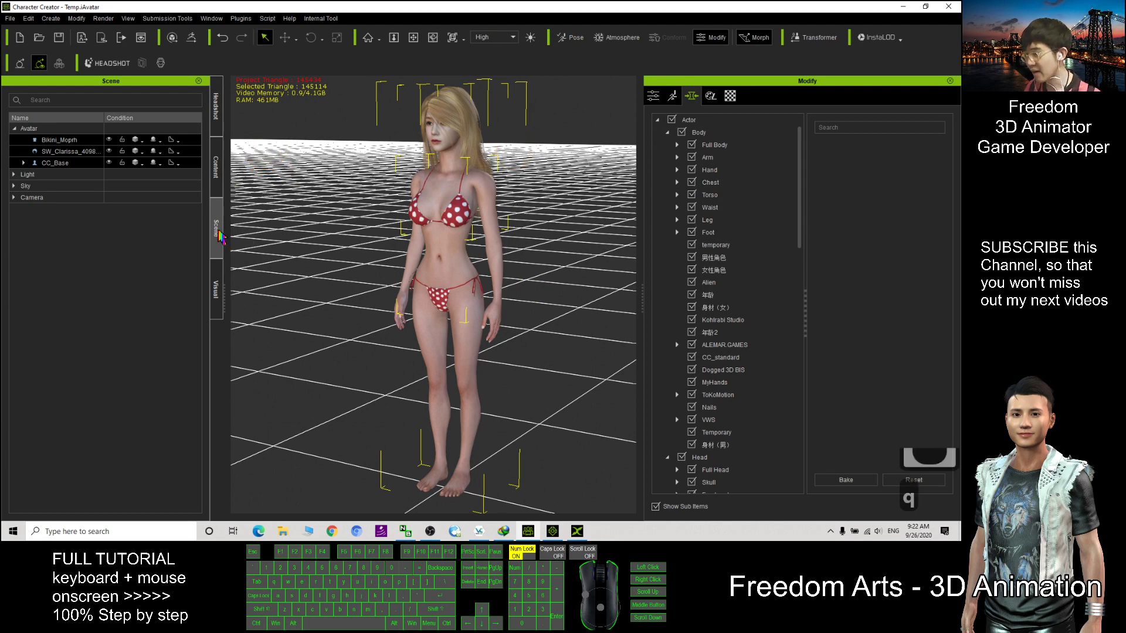
pyautogui.click(42, 130)
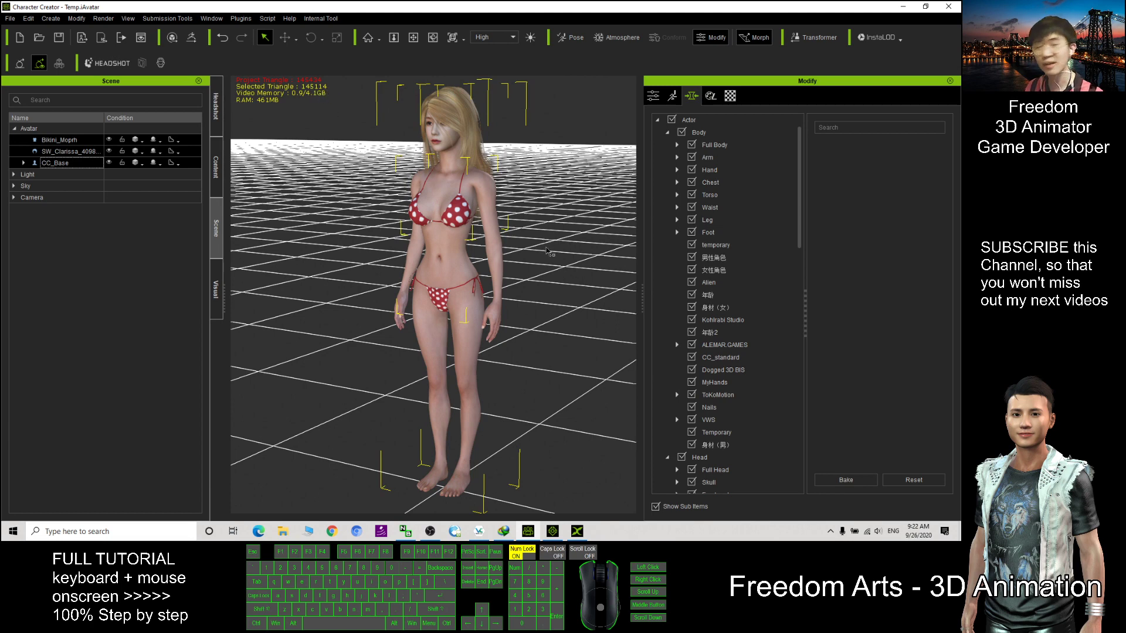
pyautogui.moveTo(568, 256); pyautogui.dragTo(445, 252)
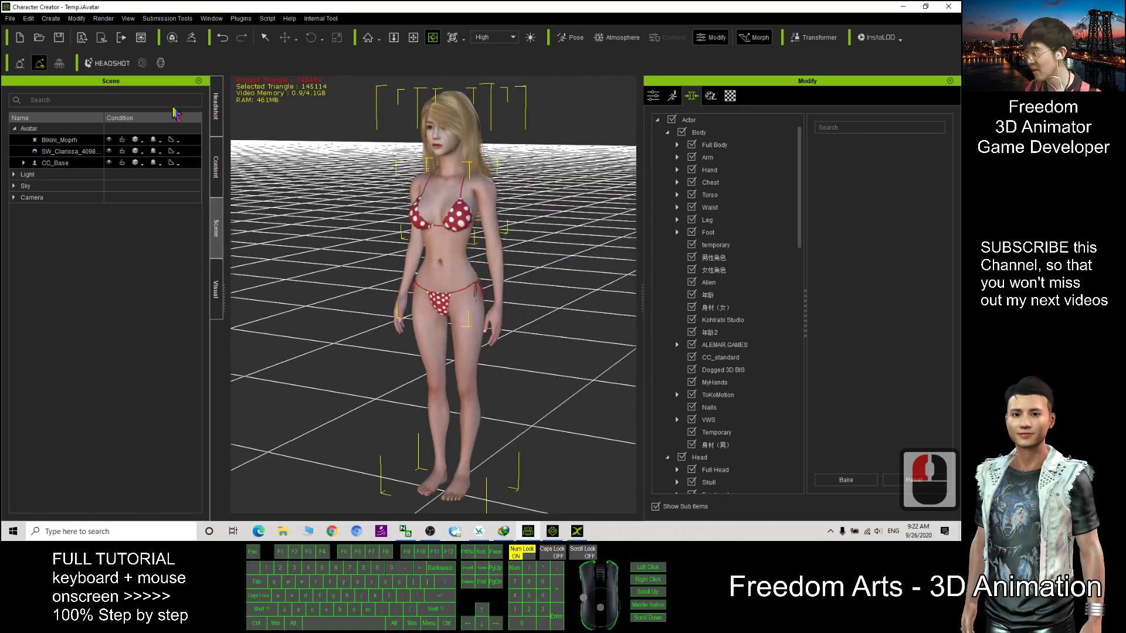
# Step: Send the CC_Base character to iClone and switch to the iClone window
pyautogui.click(101, 37)
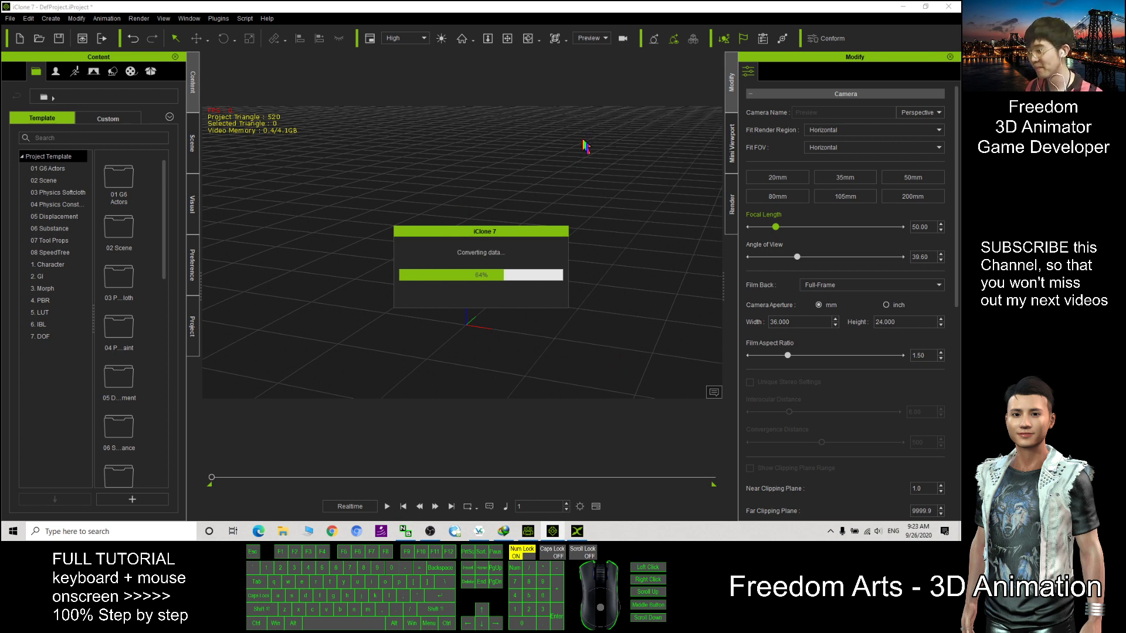
pyautogui.click(529, 532)
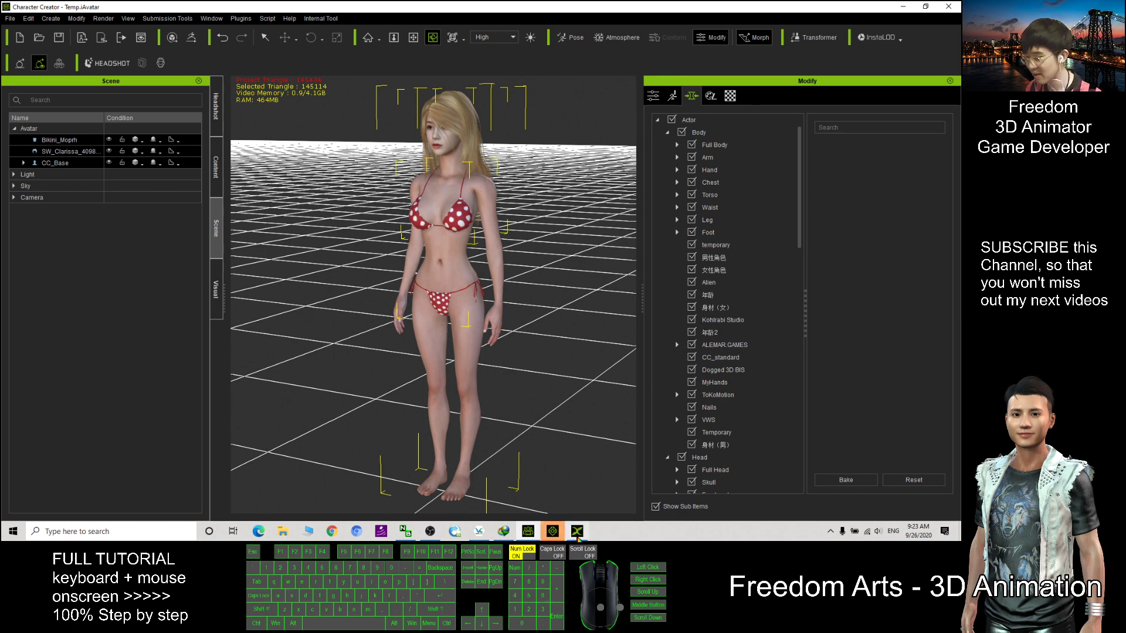
pyautogui.click(578, 538)
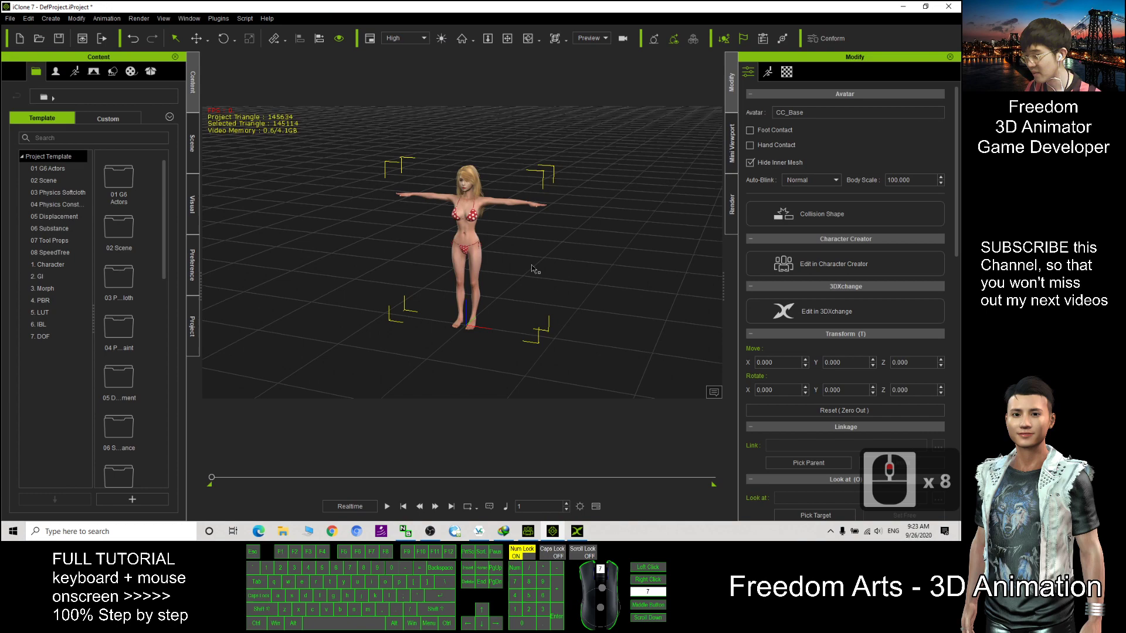
# Step: Examine the transferred character in iClone from several angles and distances
pyautogui.scroll(3, 536, 263)
pyautogui.click(544, 252)
pyautogui.scroll(2, 559, 235)
pyautogui.scroll(-3, 560, 235)
pyautogui.press('x')
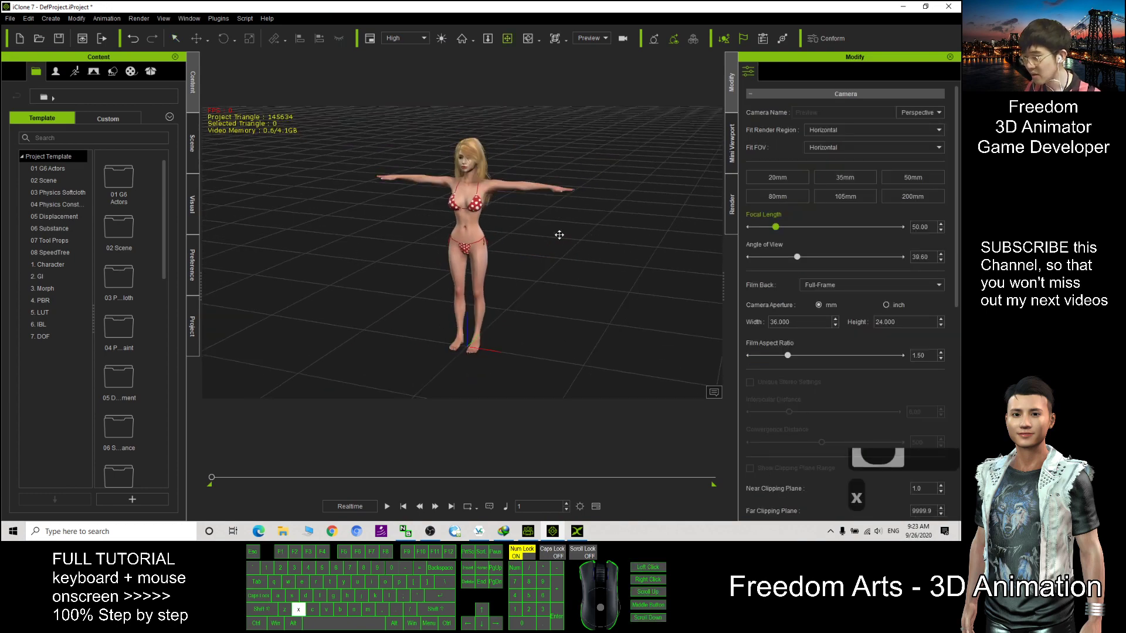
pyautogui.moveTo(560, 235); pyautogui.dragTo(549, 245)
pyautogui.press('c')
pyautogui.moveTo(490, 266); pyautogui.dragTo(480, 126)
pyautogui.scroll(-5, 545, 239)
pyautogui.moveTo(533, 251); pyautogui.dragTo(410, 167)
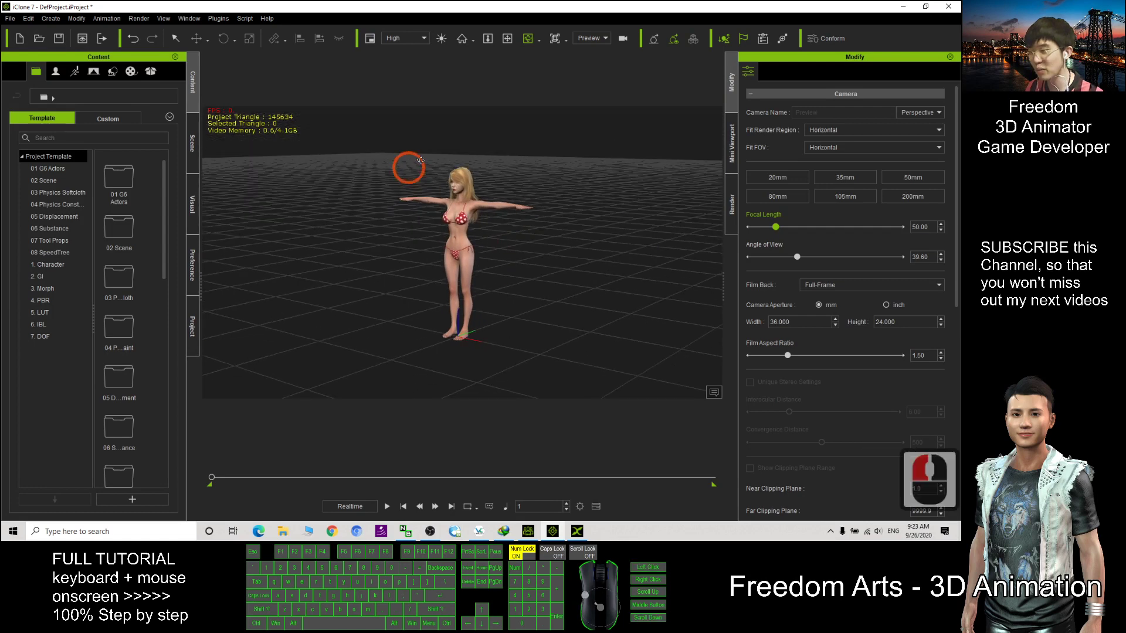
pyautogui.click(285, 137)
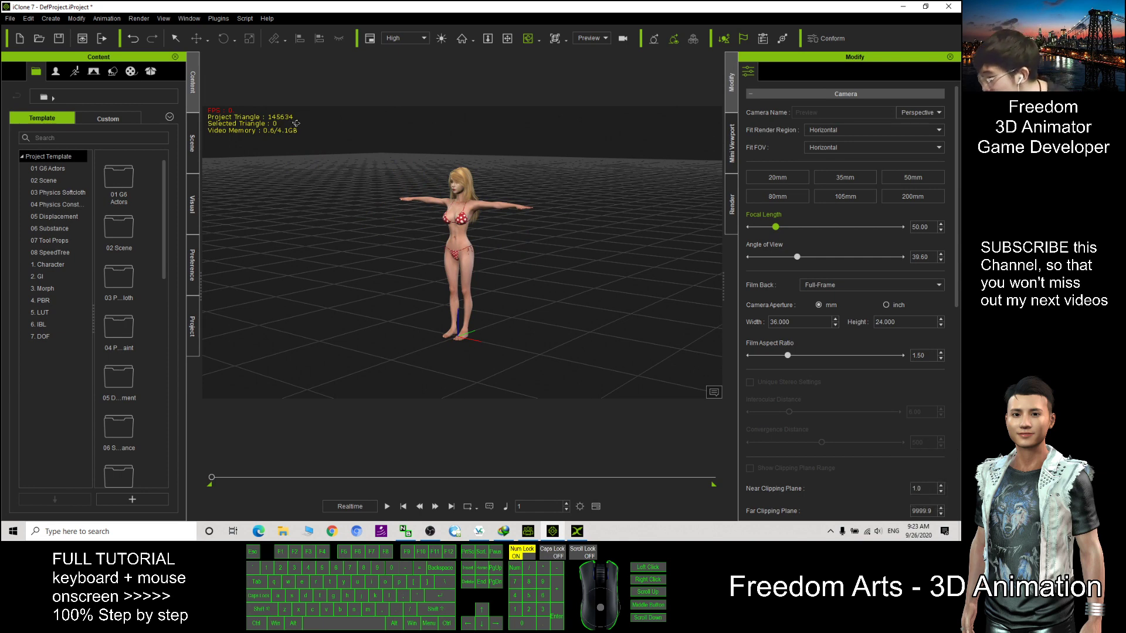
pyautogui.moveTo(364, 243); pyautogui.dragTo(240, 118)
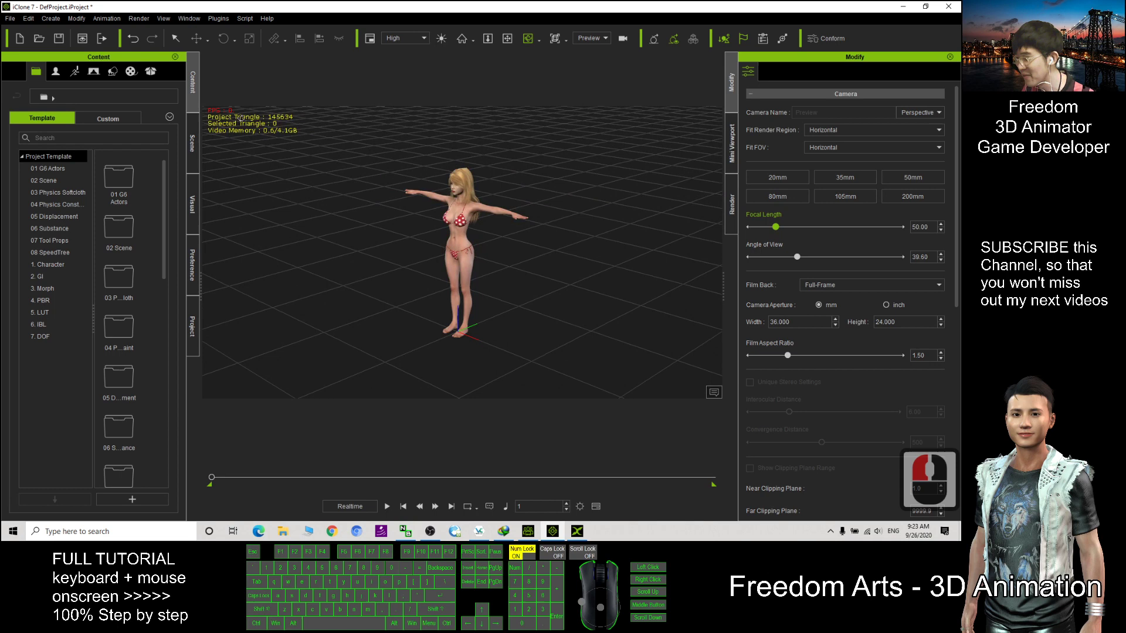
pyautogui.moveTo(422, 315); pyautogui.dragTo(344, 156)
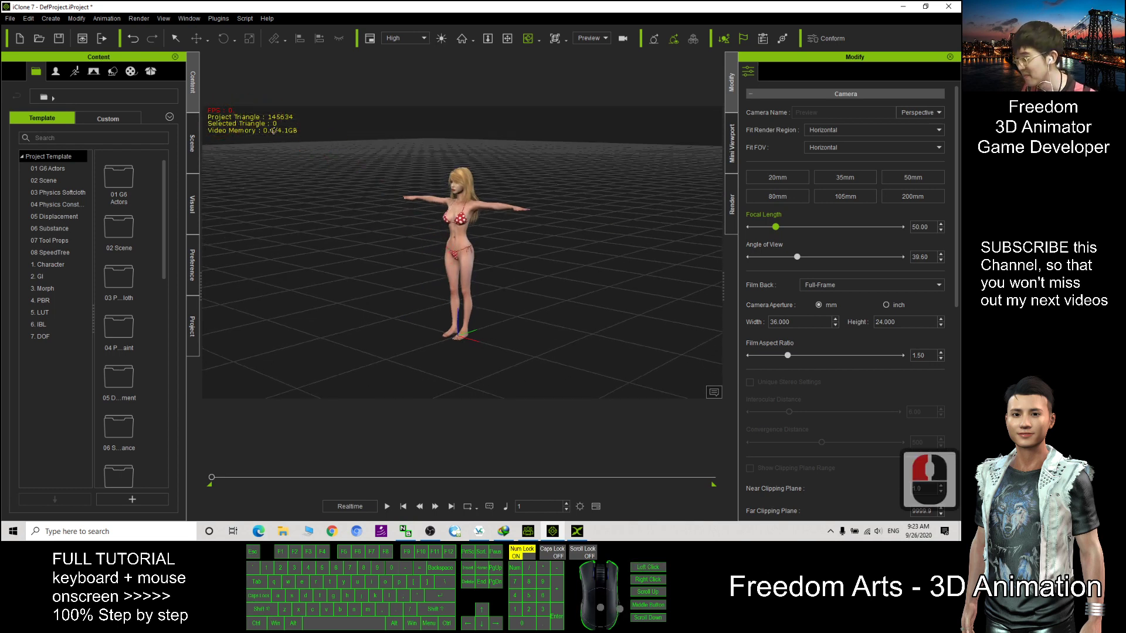
pyautogui.scroll(10, 572, 252)
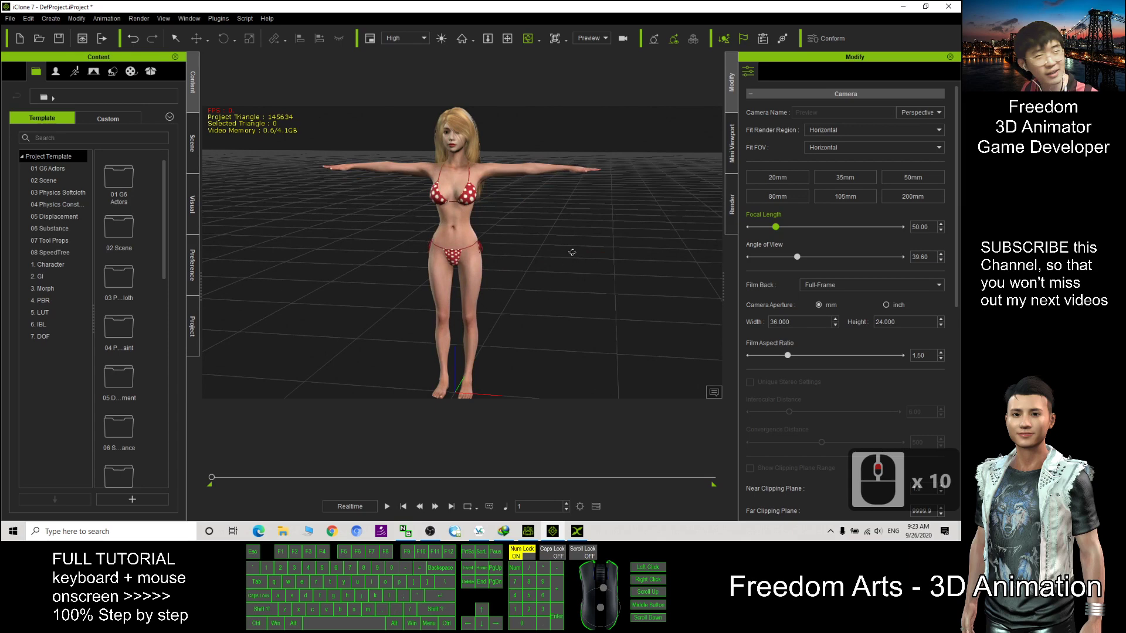
pyautogui.scroll(-5, 557, 254)
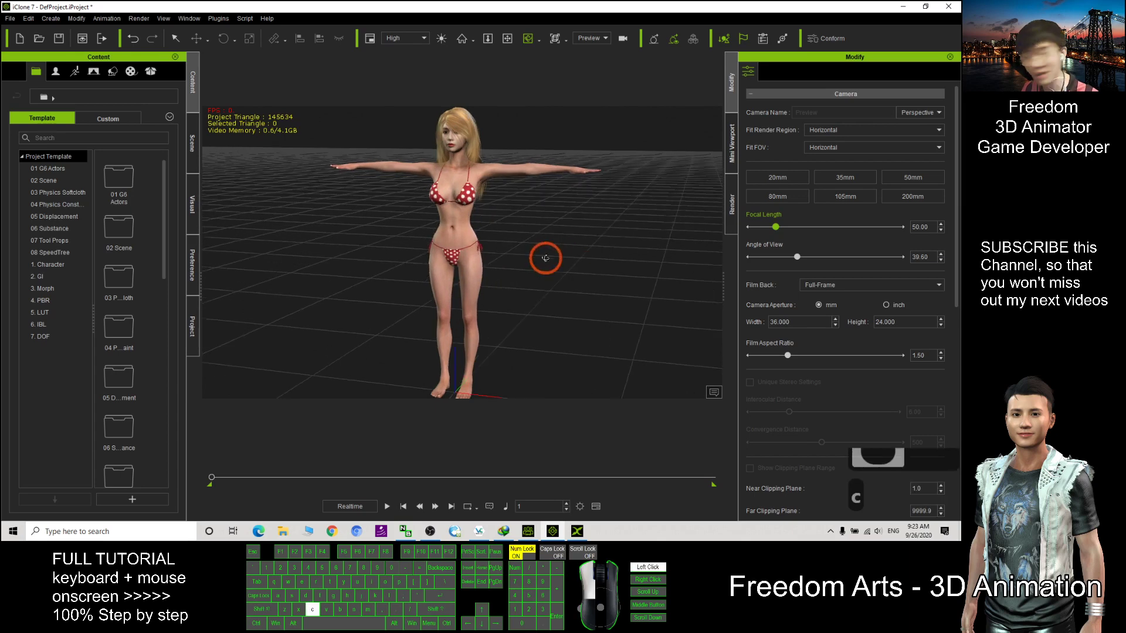
pyautogui.moveTo(548, 281); pyautogui.dragTo(504, 272)
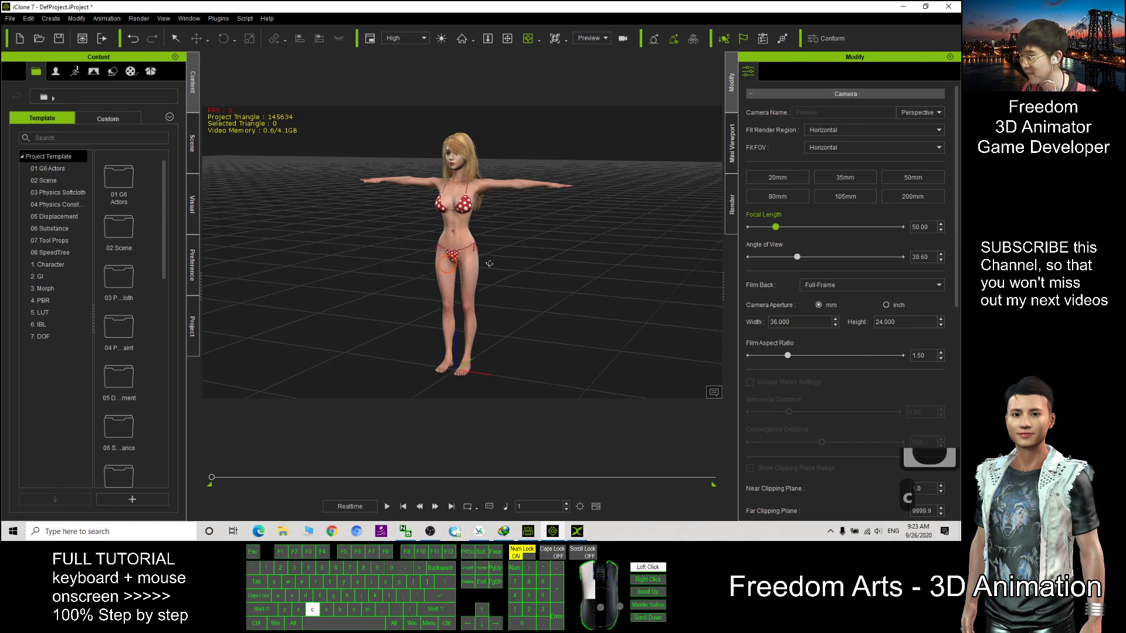
# Step: Minimise iClone and return to the maximised Character Creator window with the character in view
pyautogui.click(400, 266)
pyautogui.click(904, 7)
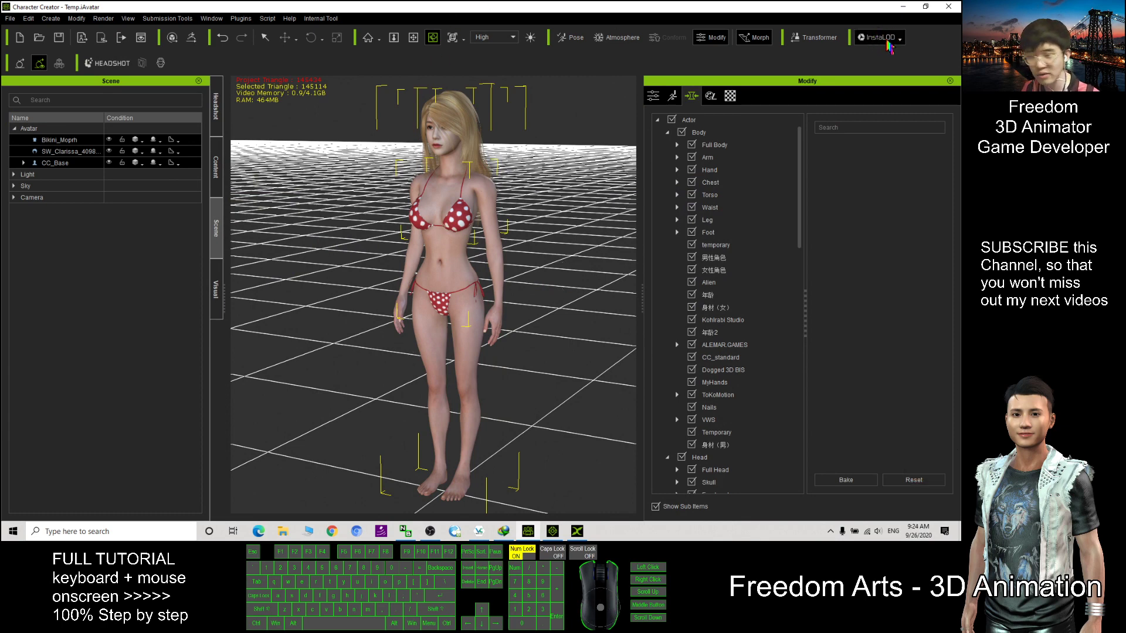
pyautogui.doubleClick(520, 8)
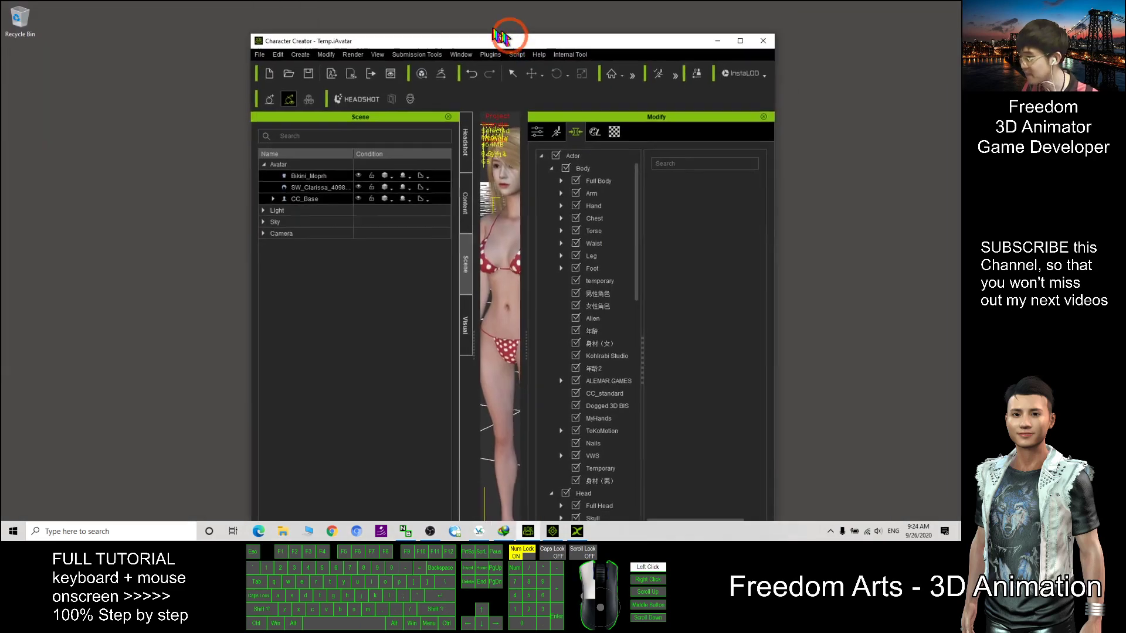
pyautogui.doubleClick(511, 35)
pyautogui.press('c')
pyautogui.moveTo(552, 222); pyautogui.dragTo(264, 112)
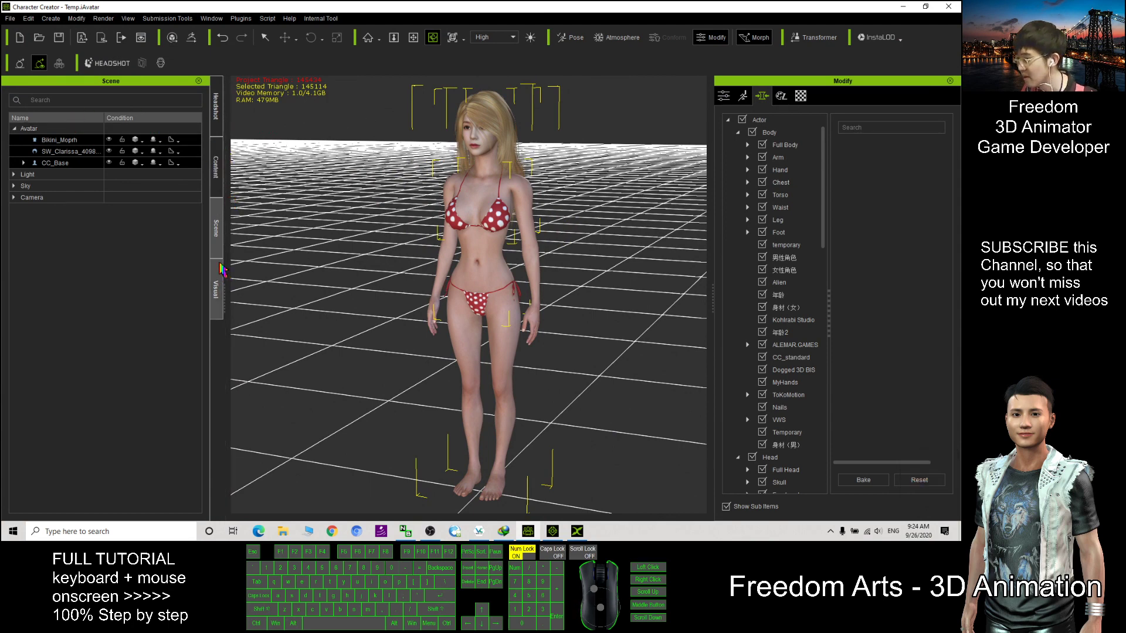
# Step: Save the current scene as a new project in the custom Project content library
pyautogui.click(217, 172)
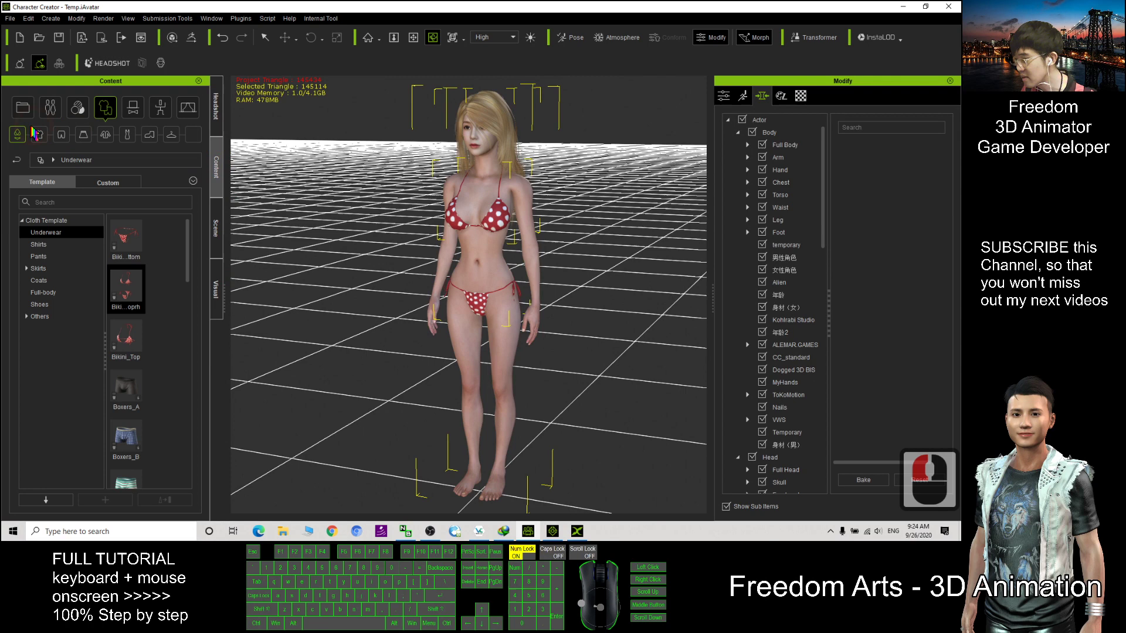
pyautogui.click(24, 109)
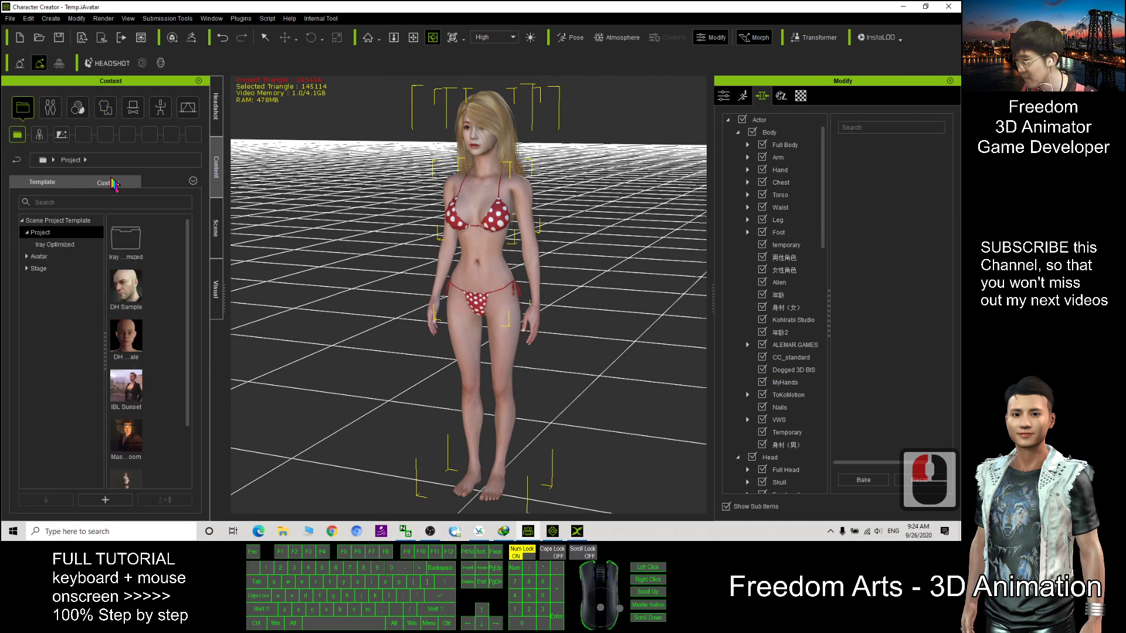
pyautogui.click(109, 182)
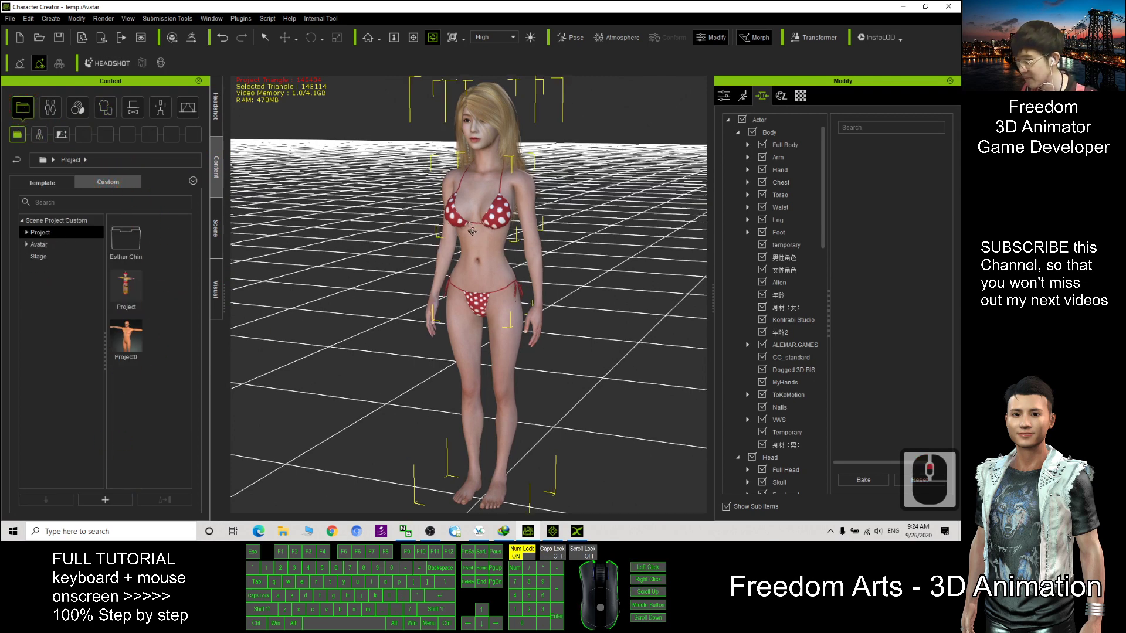
pyautogui.click(105, 500)
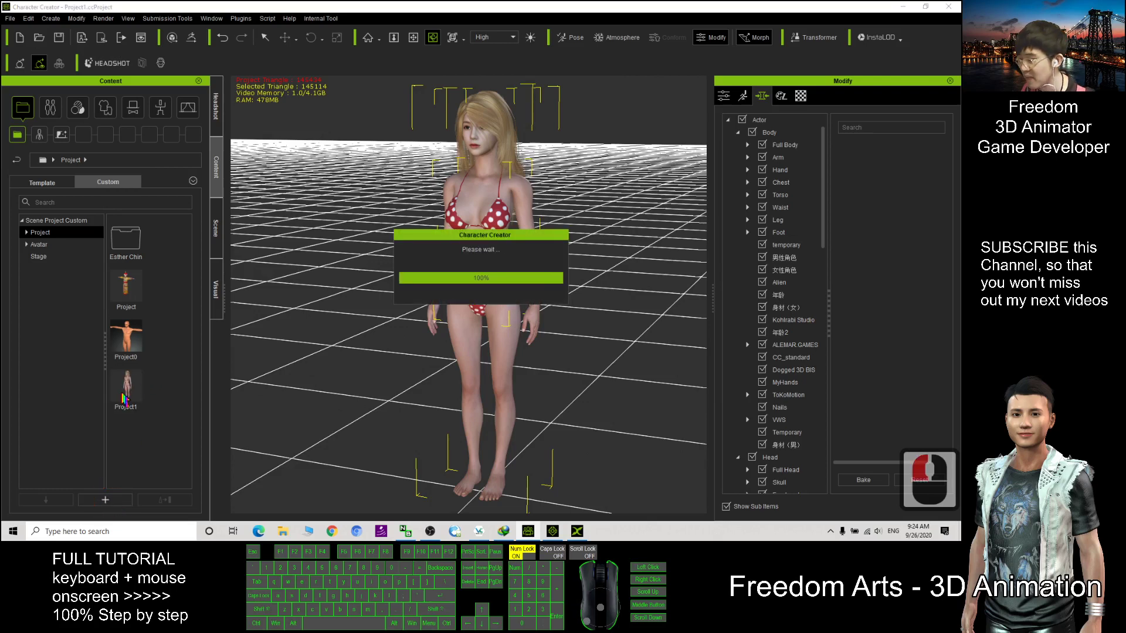
pyautogui.click(134, 393)
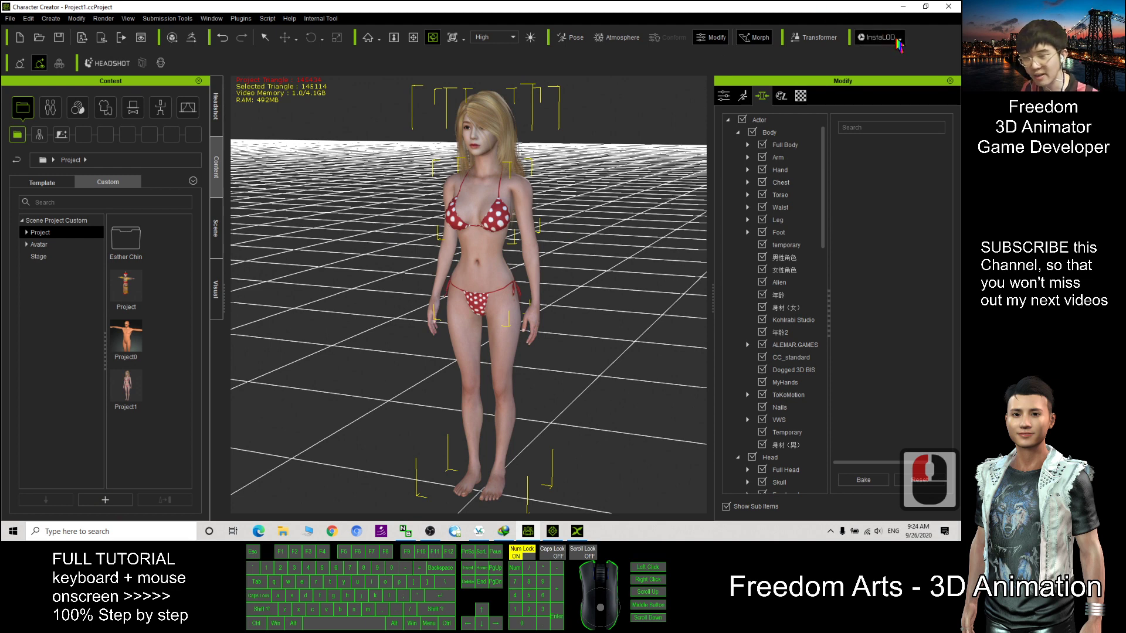
# Step: Review the InstaLOD polygon-reduction commands with the character selected and deselected, and check the available export formats
pyautogui.click(898, 41)
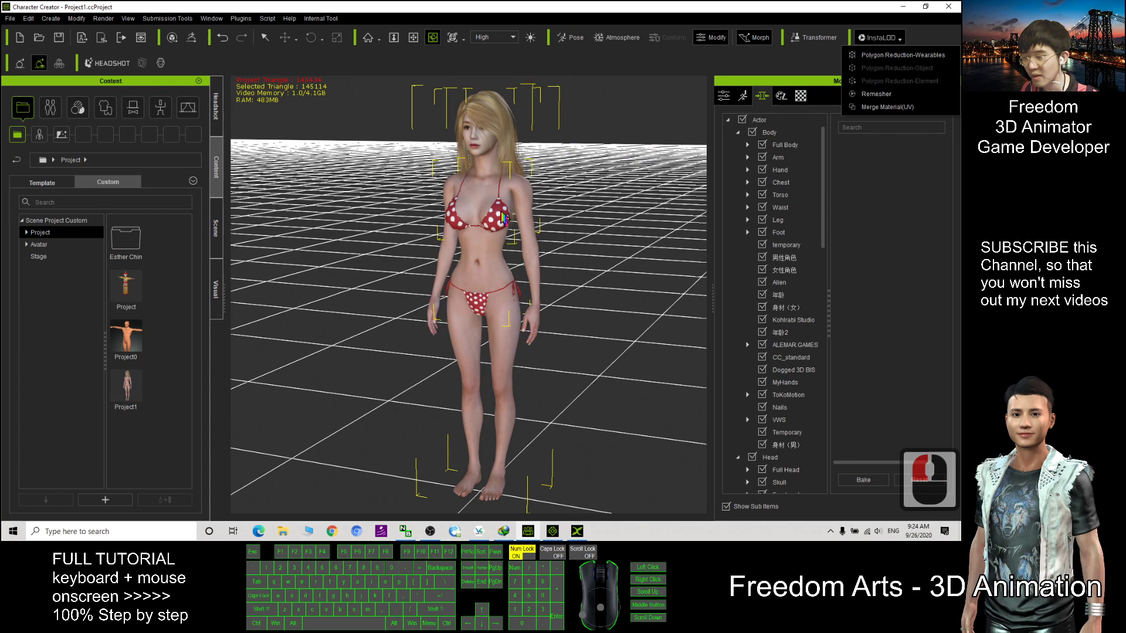
pyautogui.click(558, 218)
pyautogui.click(520, 192)
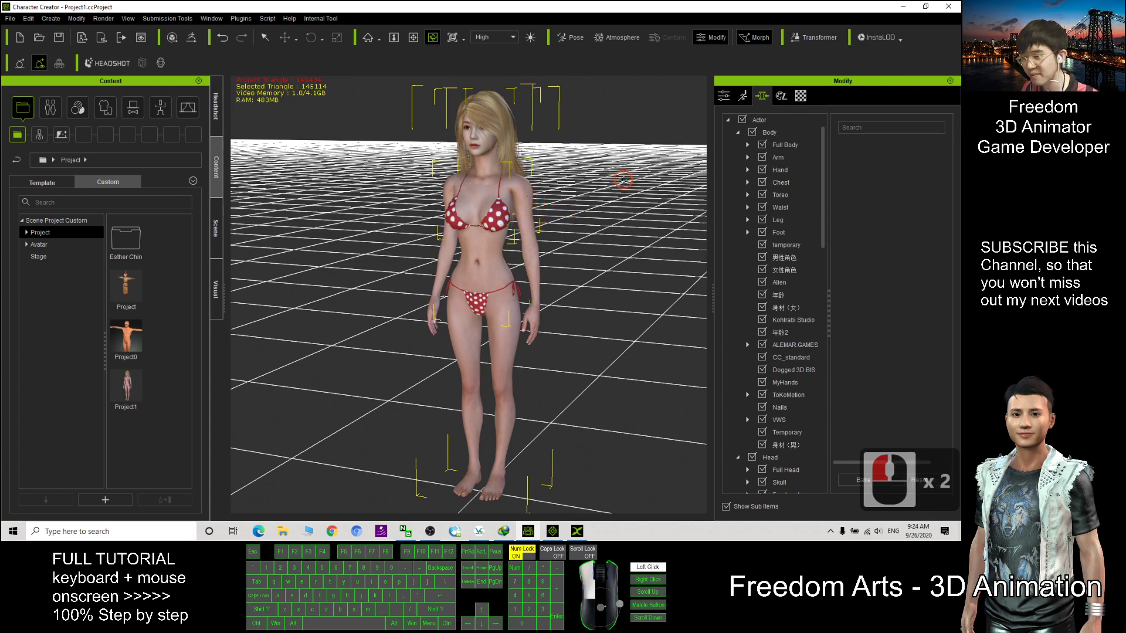
pyautogui.click(520, 192)
pyautogui.doubleClick(478, 301)
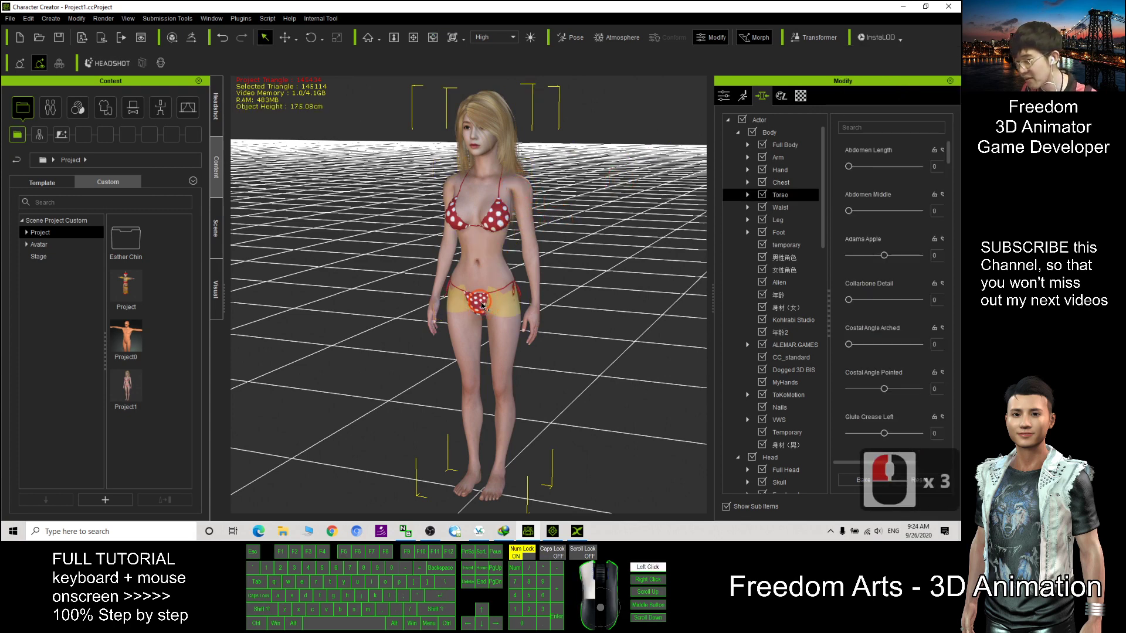
pyautogui.doubleClick(503, 211)
pyautogui.doubleClick(513, 141)
pyautogui.click(588, 148)
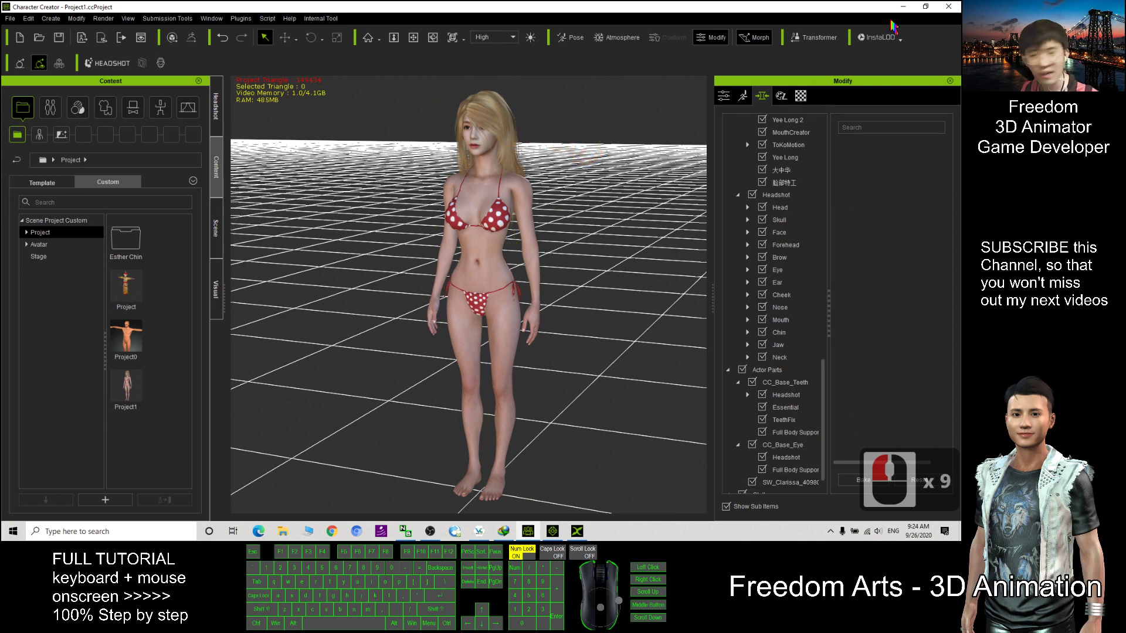
pyautogui.click(882, 37)
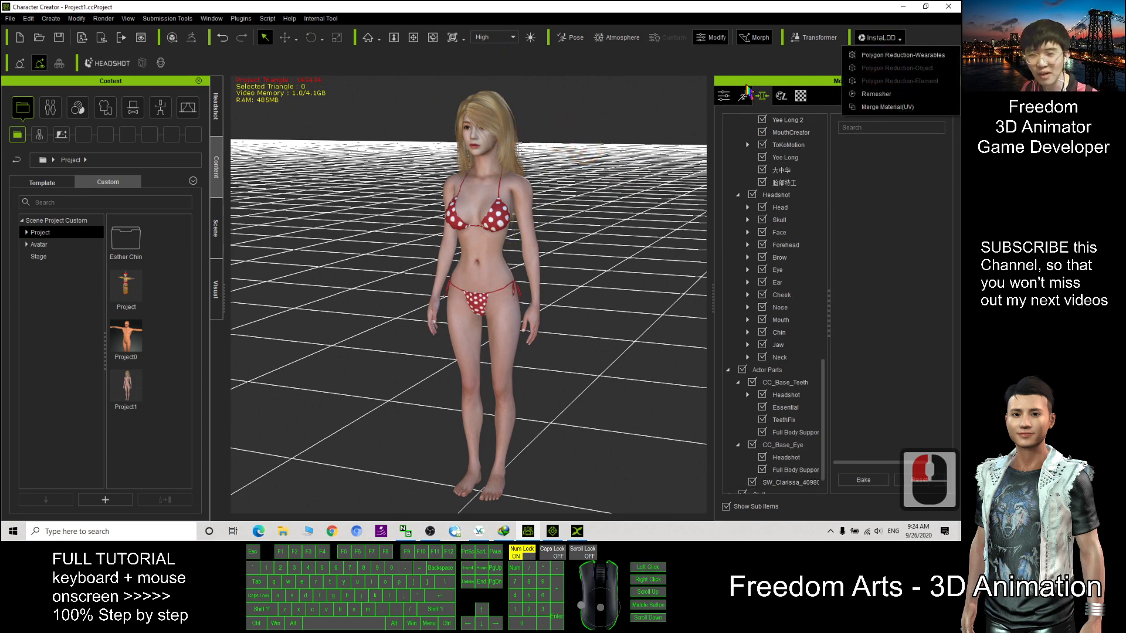
pyautogui.moveTo(574, 5); pyautogui.dragTo(602, 14)
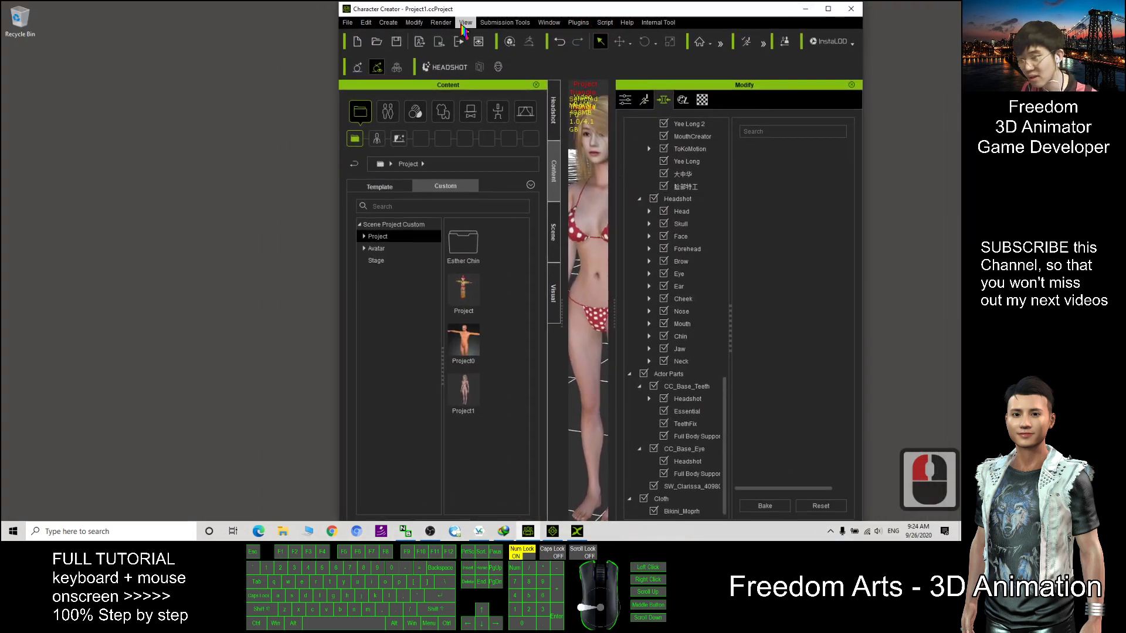
pyautogui.click(347, 22)
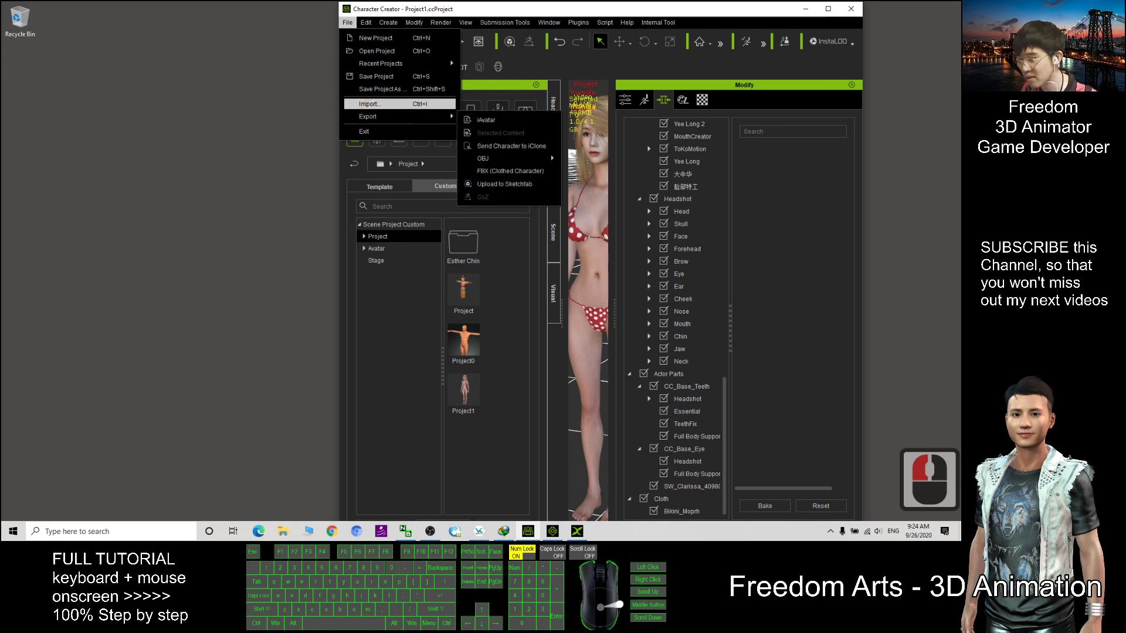
pyautogui.click(831, 9)
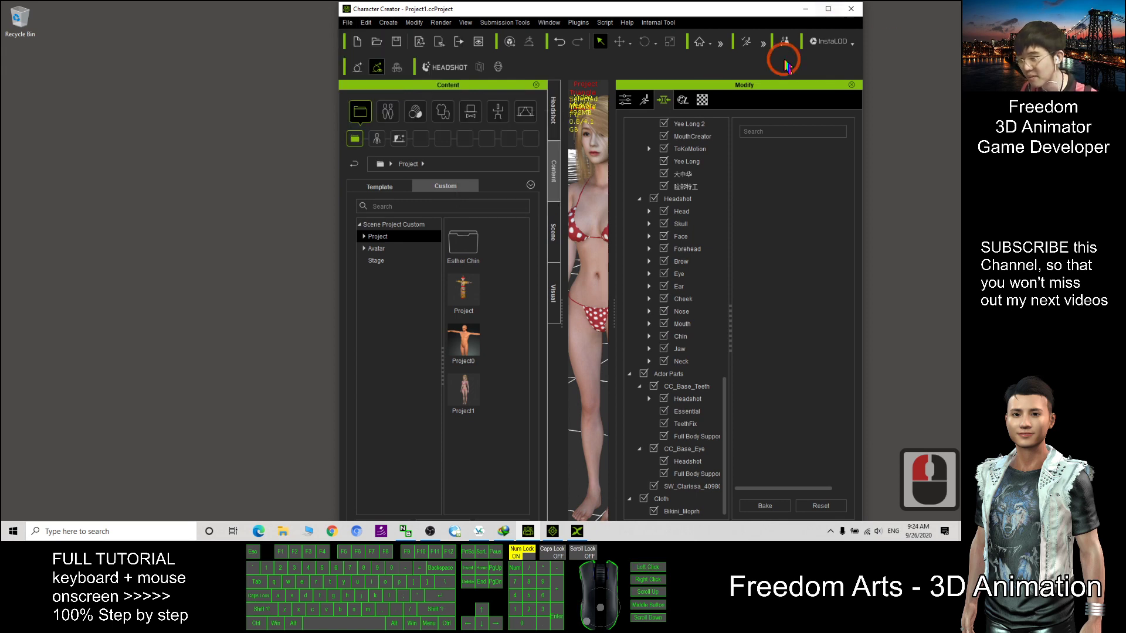
pyautogui.click(827, 10)
# Step: Apply the 0_T Pose from the Motion template library to the character
pyautogui.click(163, 112)
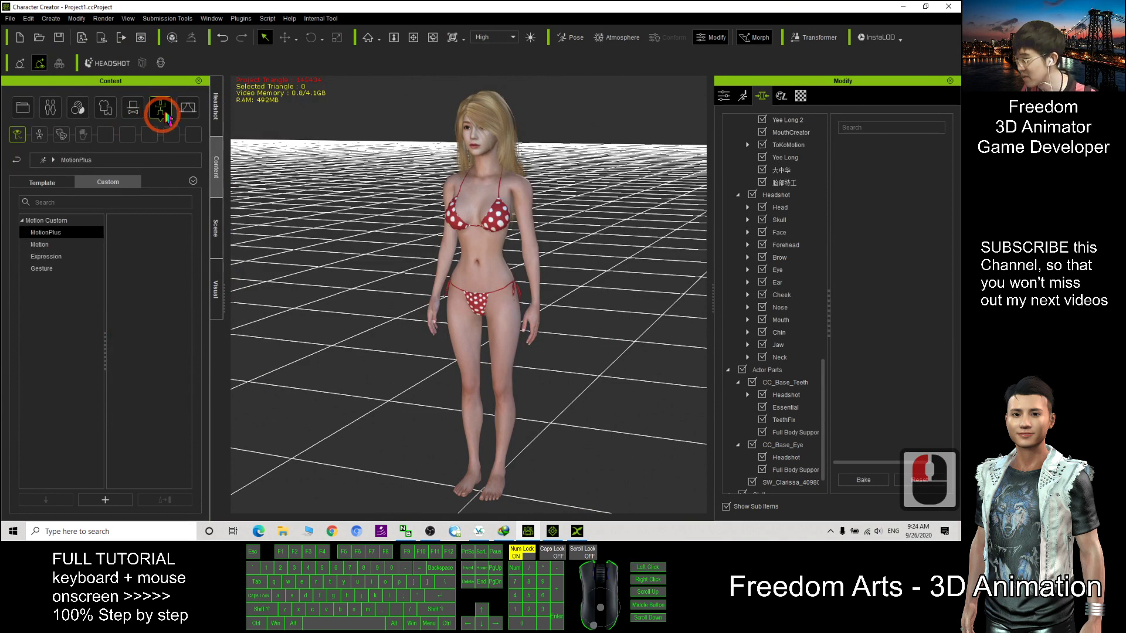
pyautogui.click(44, 244)
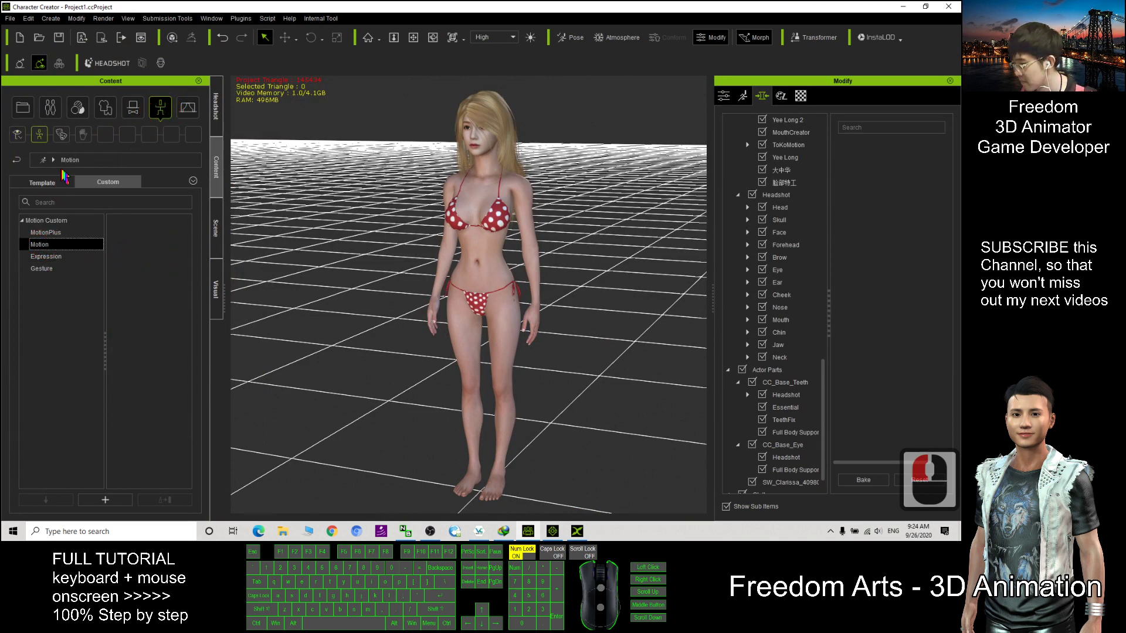
pyautogui.click(58, 181)
pyautogui.click(160, 111)
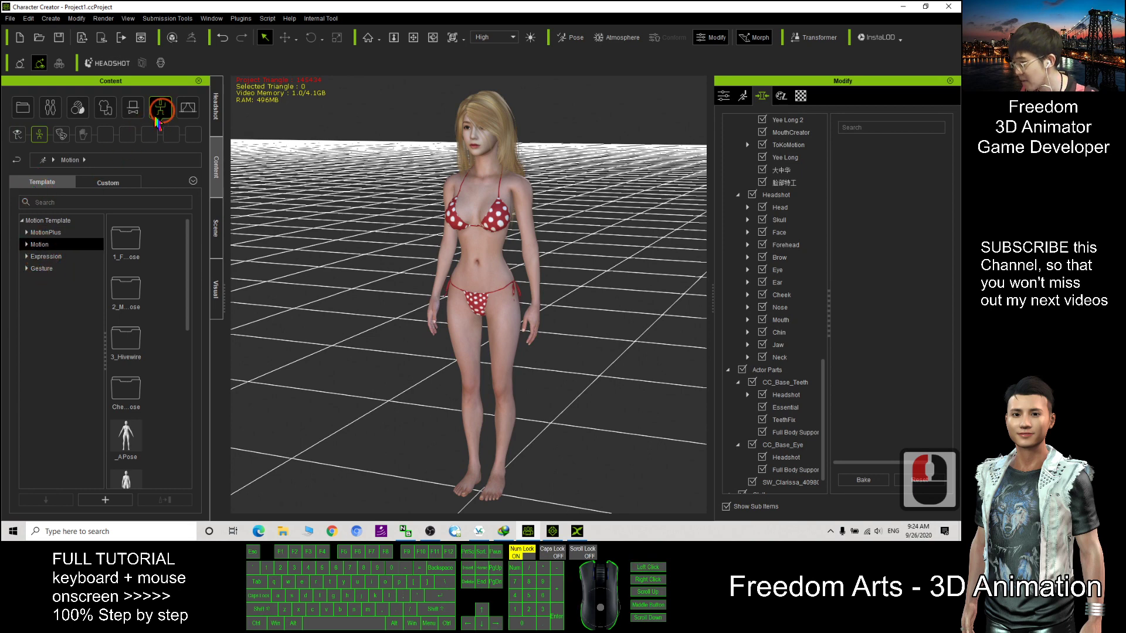
pyautogui.click(27, 244)
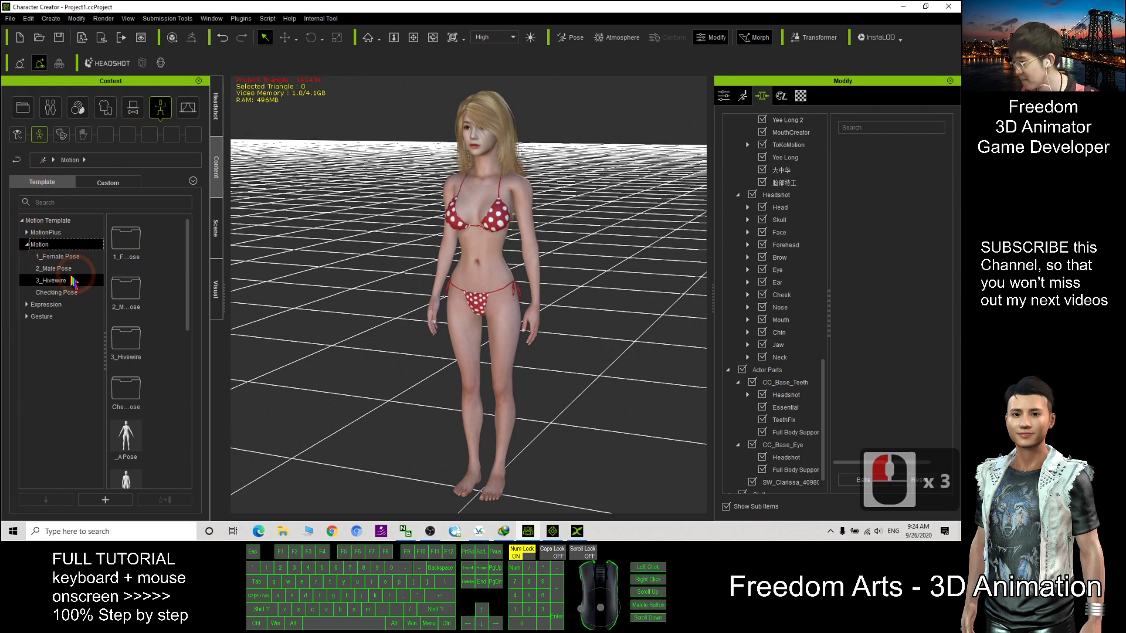
pyautogui.moveTo(187, 264); pyautogui.dragTo(471, 285)
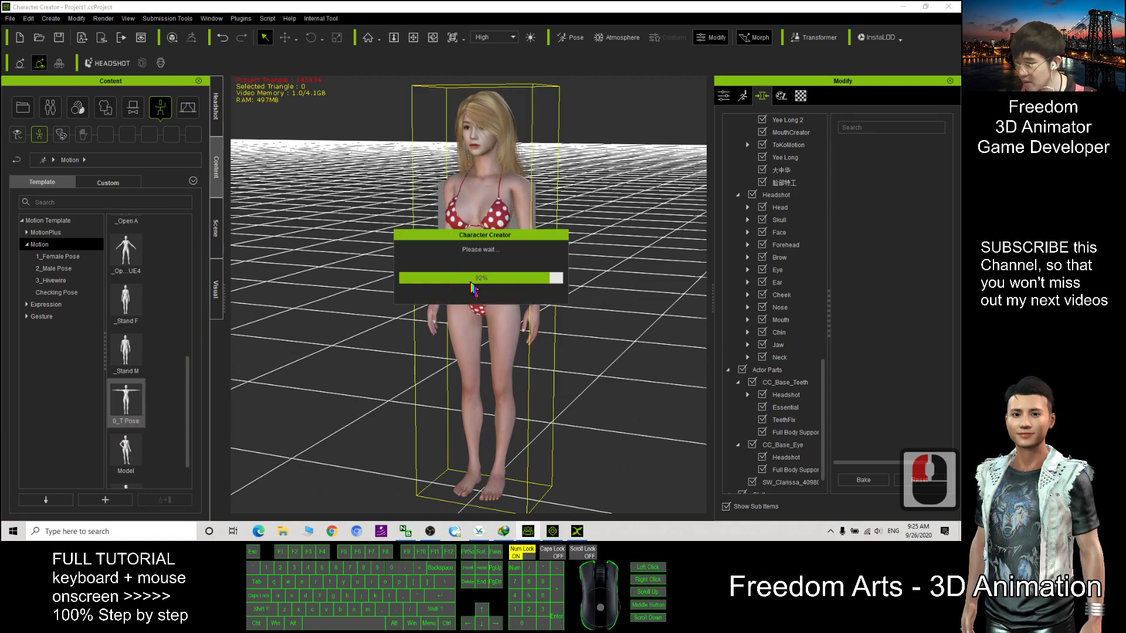
pyautogui.scroll(-5, 488, 275)
pyautogui.moveTo(488, 282)
pyautogui.mouseDown()
pyautogui.moveTo(627, 293)
pyautogui.moveTo(489, 281)
pyautogui.mouseUp()
# Step: Open the FBX (Clothed Character) export settings and set the included motion to Current Pose
pyautogui.moveTo(467, 6); pyautogui.dragTo(593, 57)
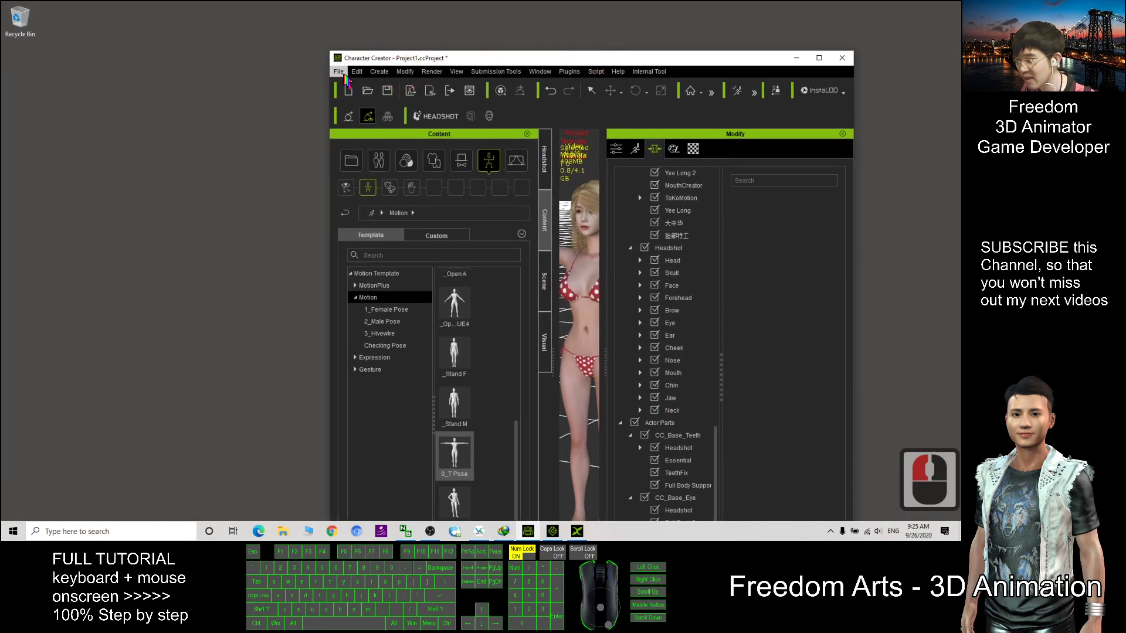
pyautogui.click(338, 71)
pyautogui.click(428, 165)
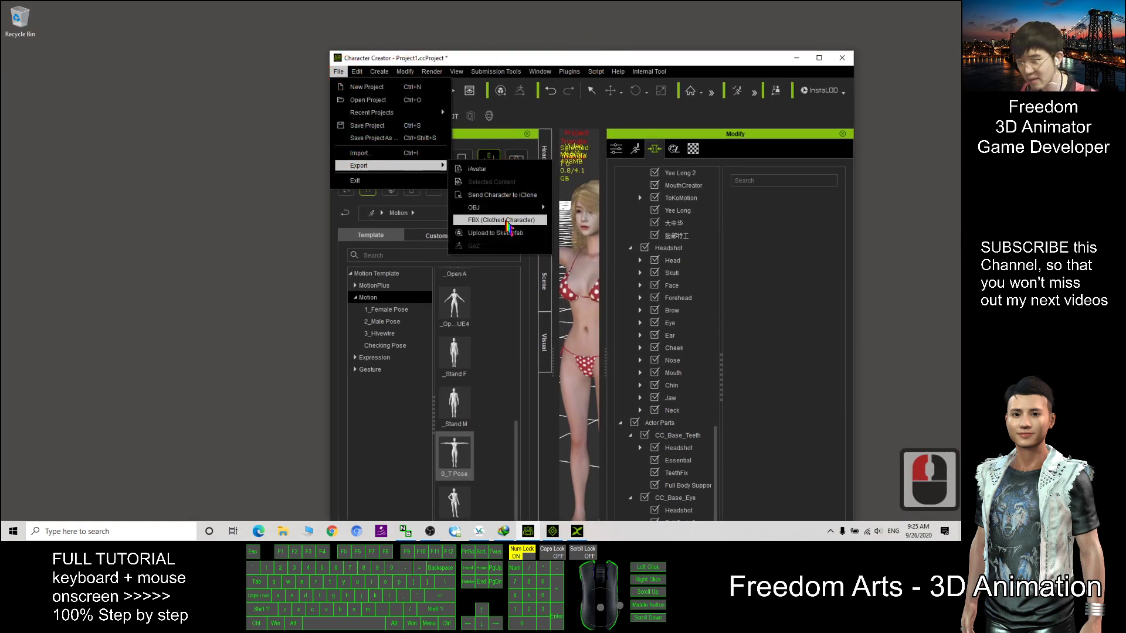
pyautogui.click(505, 222)
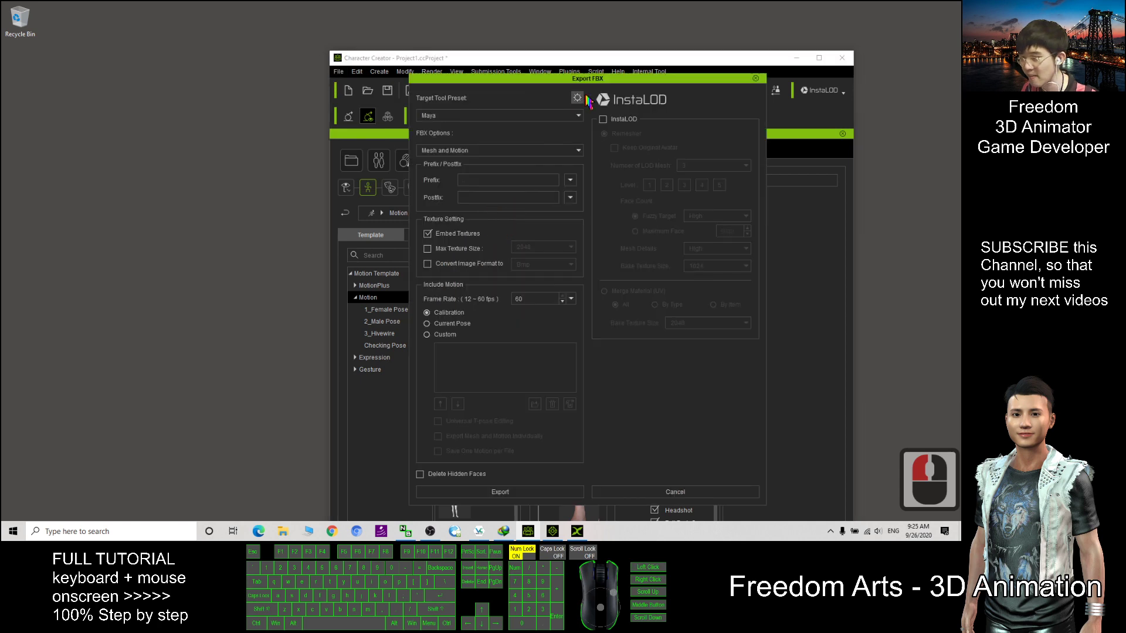
pyautogui.moveTo(592, 79); pyautogui.dragTo(556, 69)
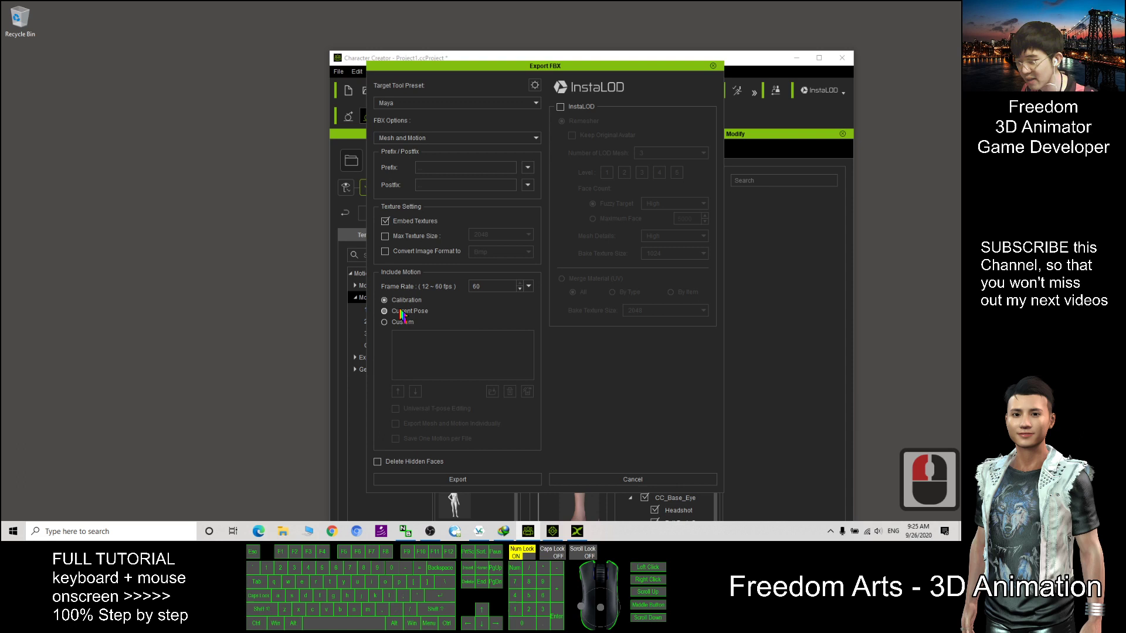
pyautogui.click(387, 312)
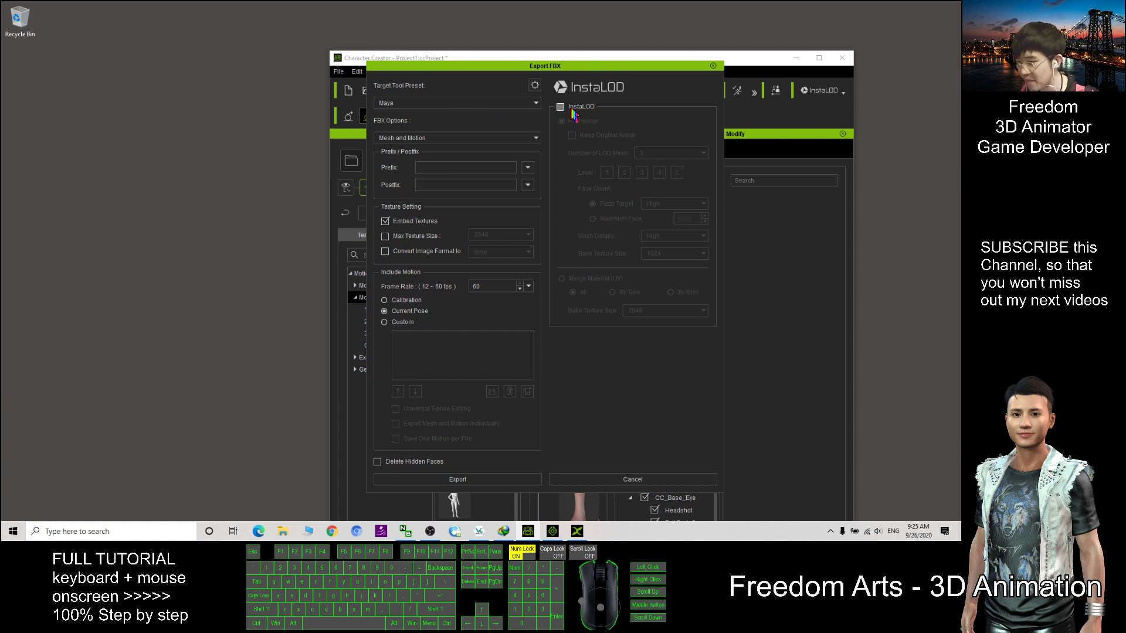
# Step: Enable InstaLOD remeshing for the FBX export and set the number of LOD meshes to 1
pyautogui.click(561, 108)
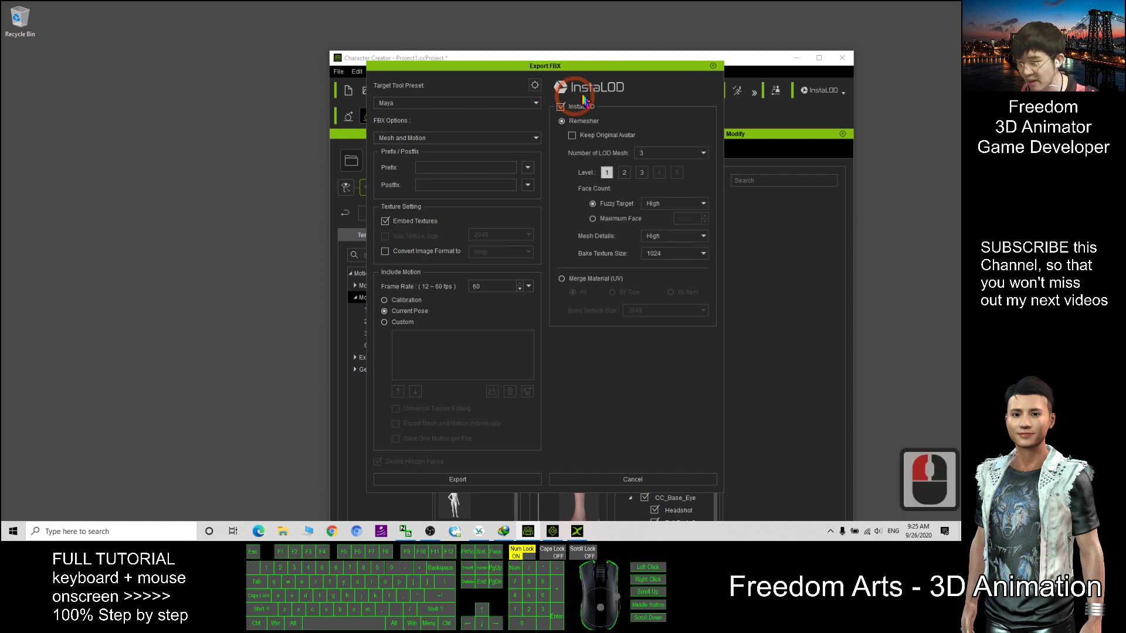
pyautogui.moveTo(603, 67); pyautogui.dragTo(557, 64)
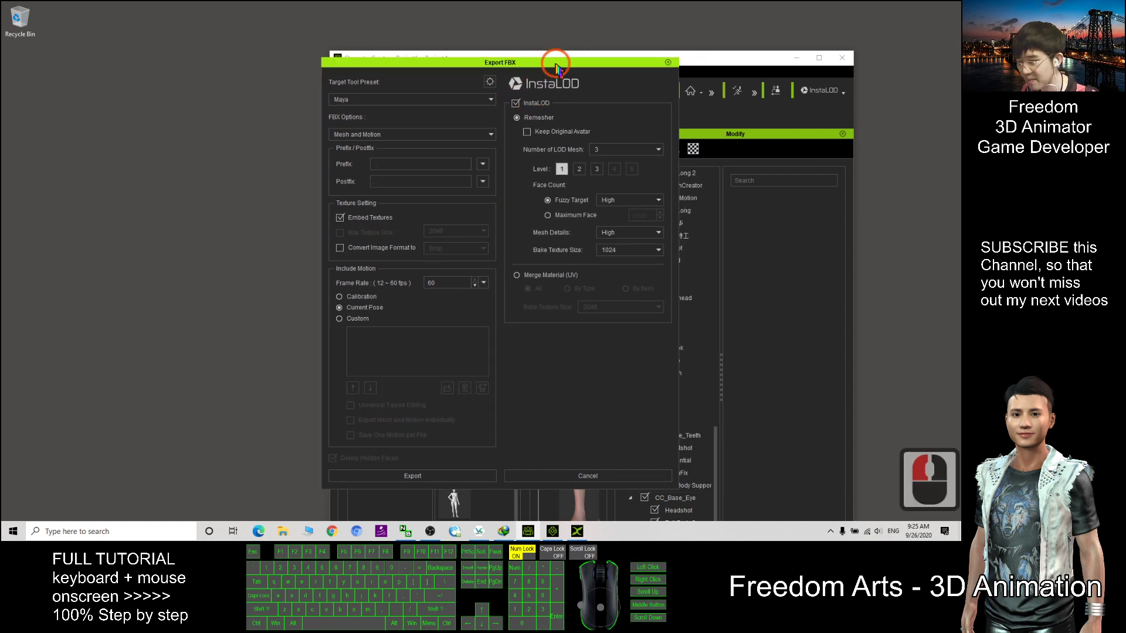
pyautogui.click(619, 152)
pyautogui.click(601, 158)
pyautogui.click(637, 150)
pyautogui.click(641, 130)
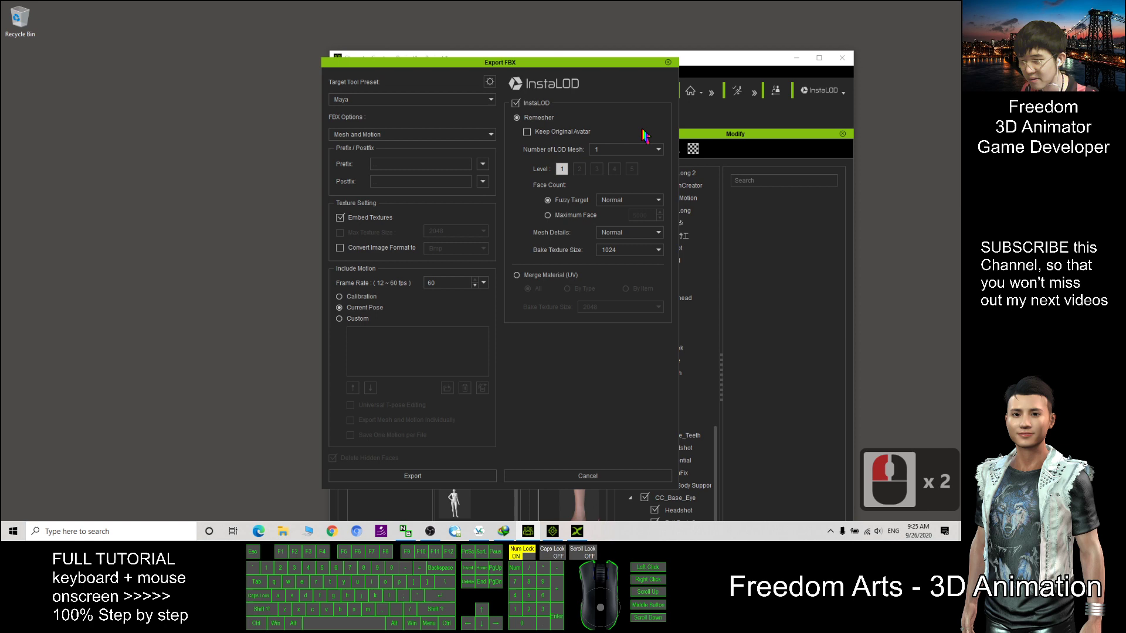
# Step: Switch the remesher's face count to Maximum Face and set it to 30000, with the Character Creator window maximised
pyautogui.click(548, 216)
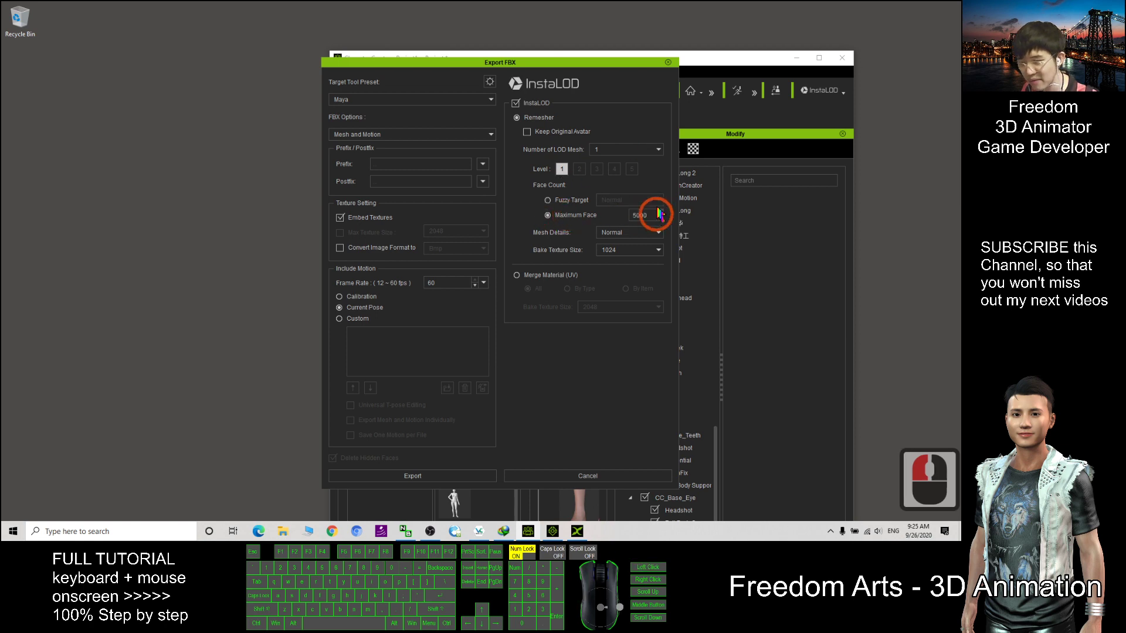
pyautogui.moveTo(595, 64); pyautogui.dragTo(339, 74)
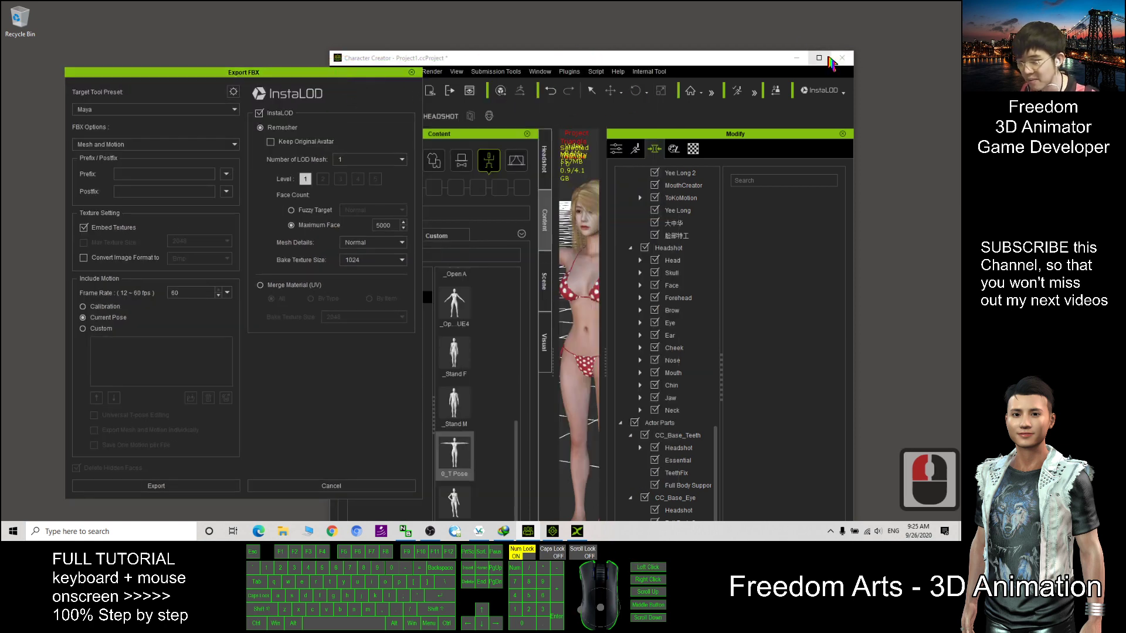
pyautogui.click(820, 58)
pyautogui.moveTo(183, 72); pyautogui.dragTo(608, 63)
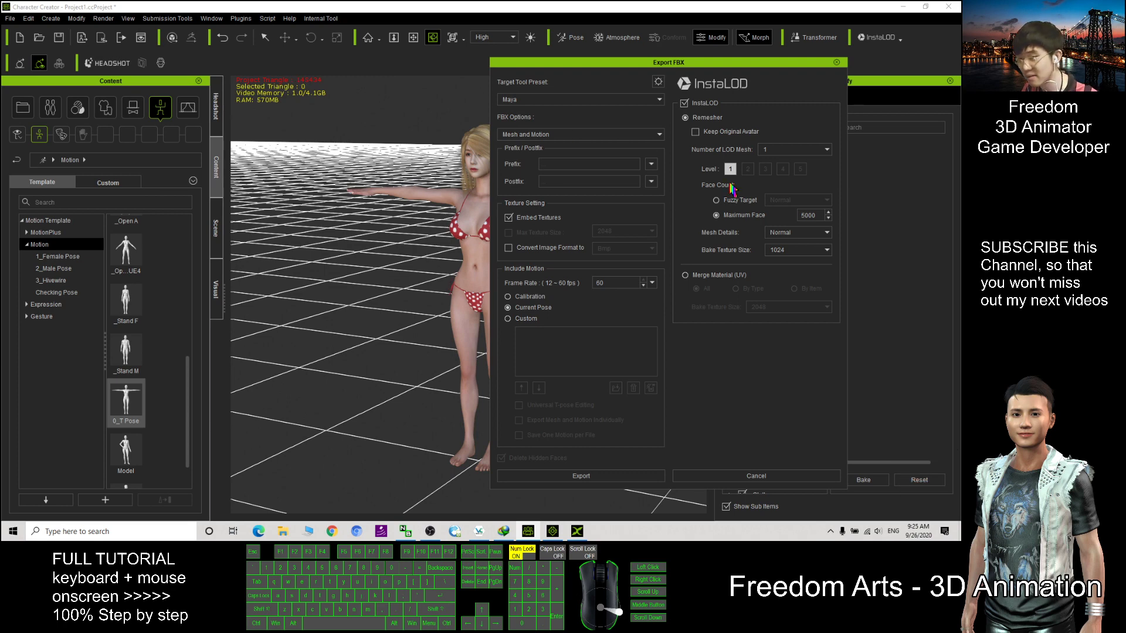
pyautogui.moveTo(686, 65); pyautogui.dragTo(608, 63)
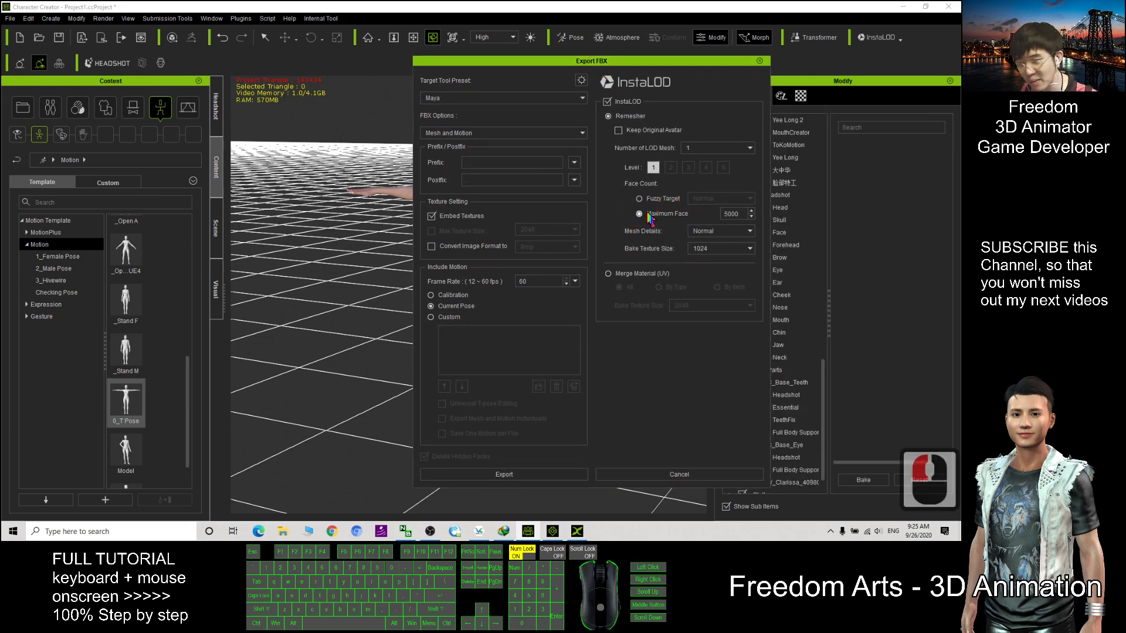
pyautogui.doubleClick(731, 214)
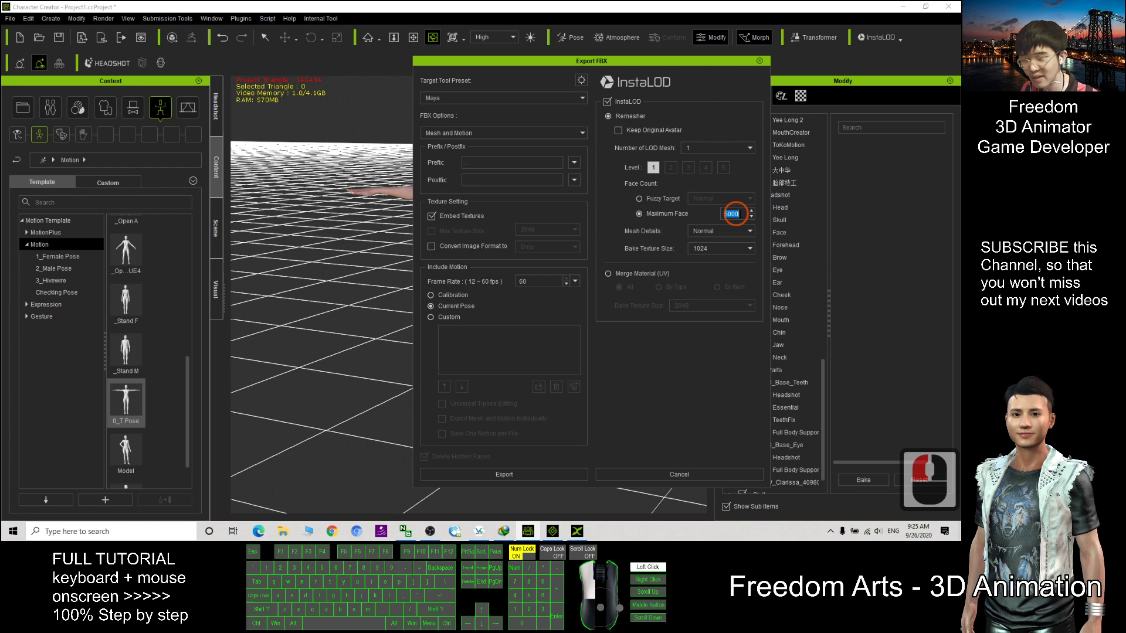
pyautogui.write('30000')
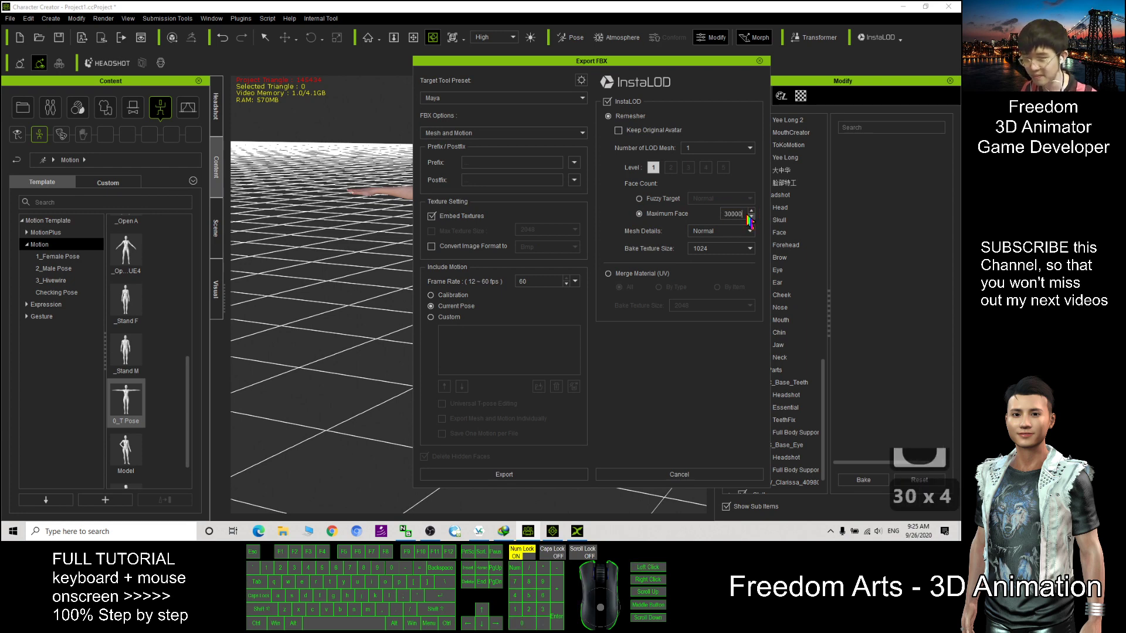
pyautogui.click(634, 227)
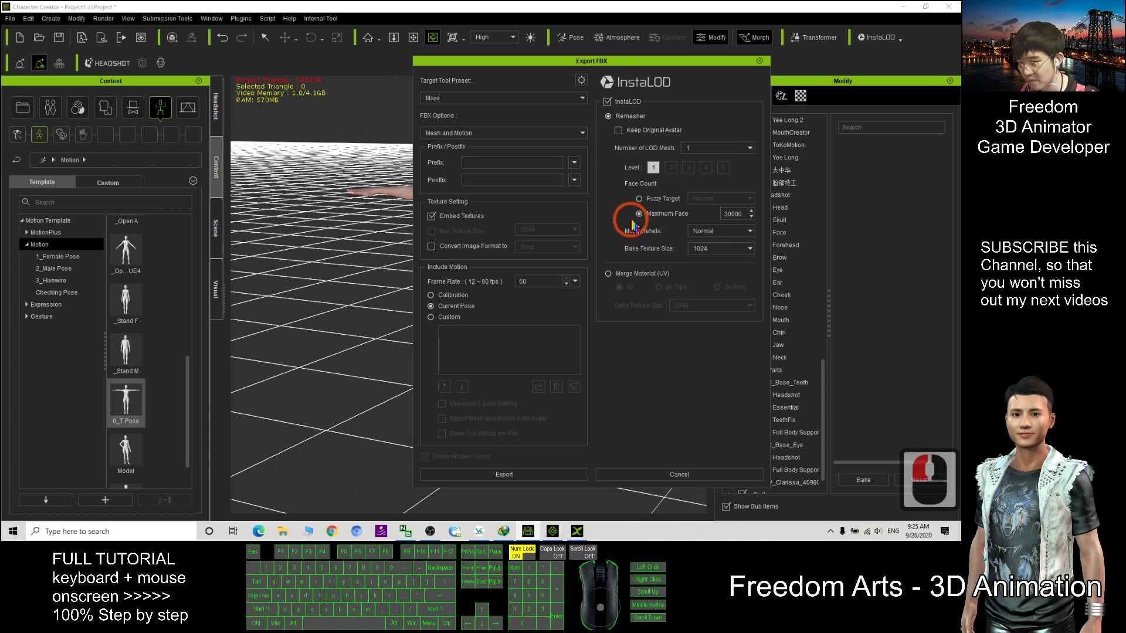
# Step: Review the Mesh Details choices and compare the character's triangle count in the viewport with the maximum face setting
pyautogui.click(731, 235)
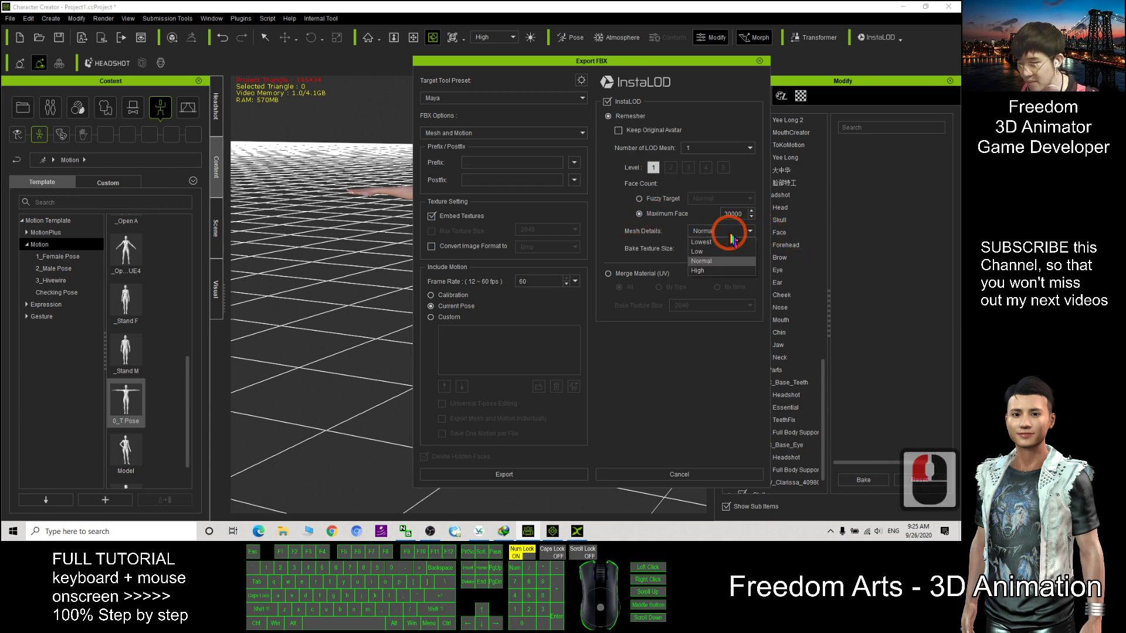
pyautogui.click(731, 235)
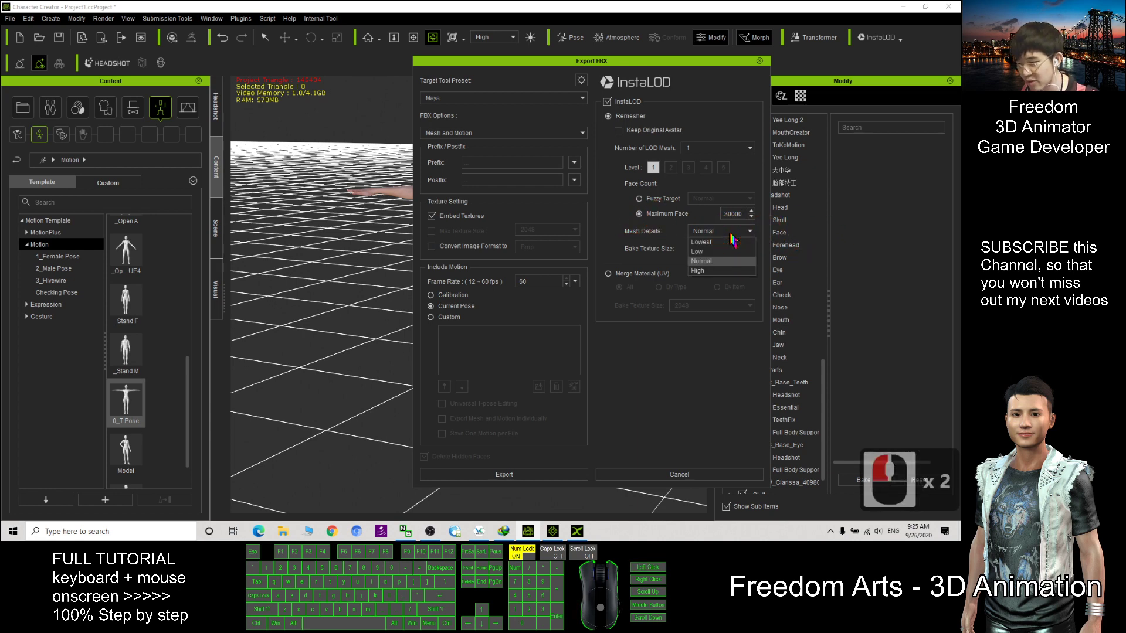
pyautogui.click(730, 234)
pyautogui.click(629, 229)
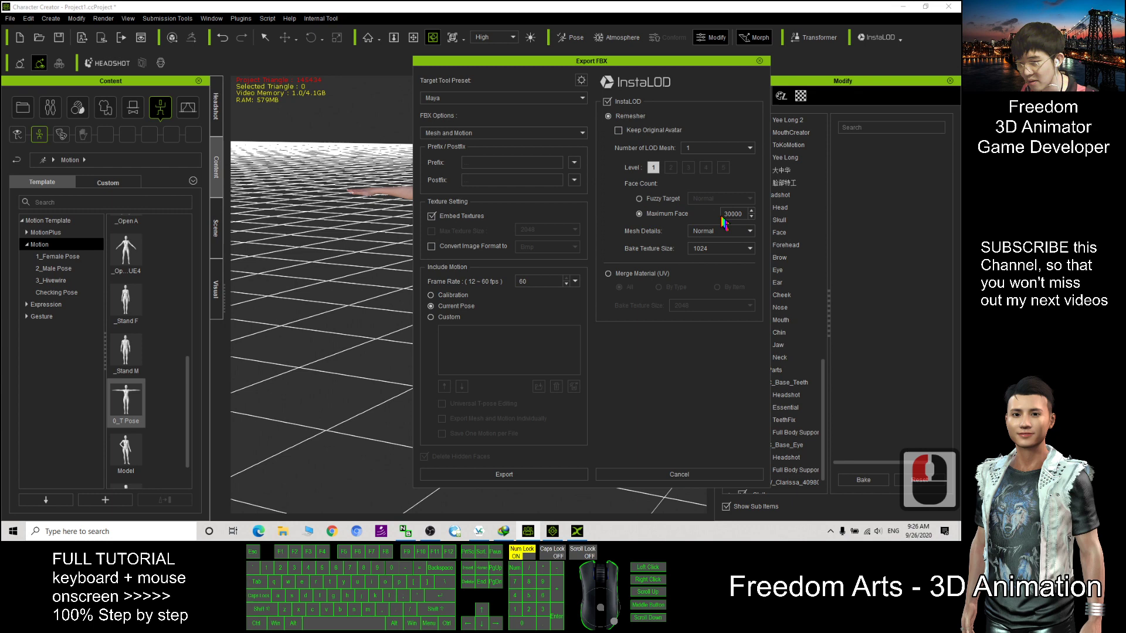
pyautogui.moveTo(650, 60); pyautogui.dragTo(861, 55)
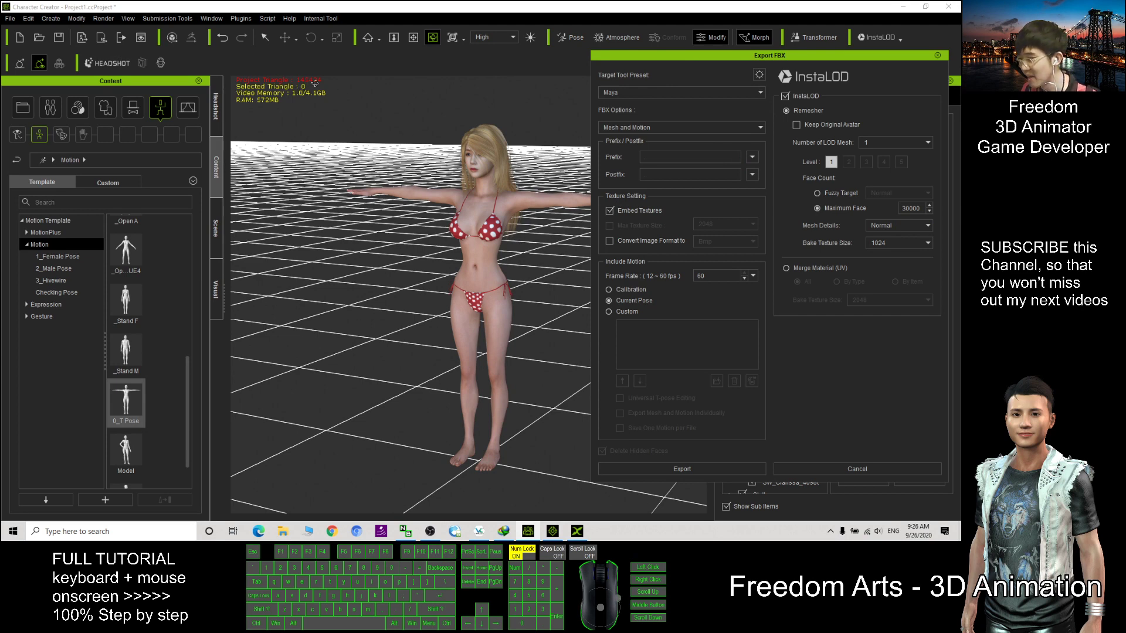
pyautogui.click(912, 208)
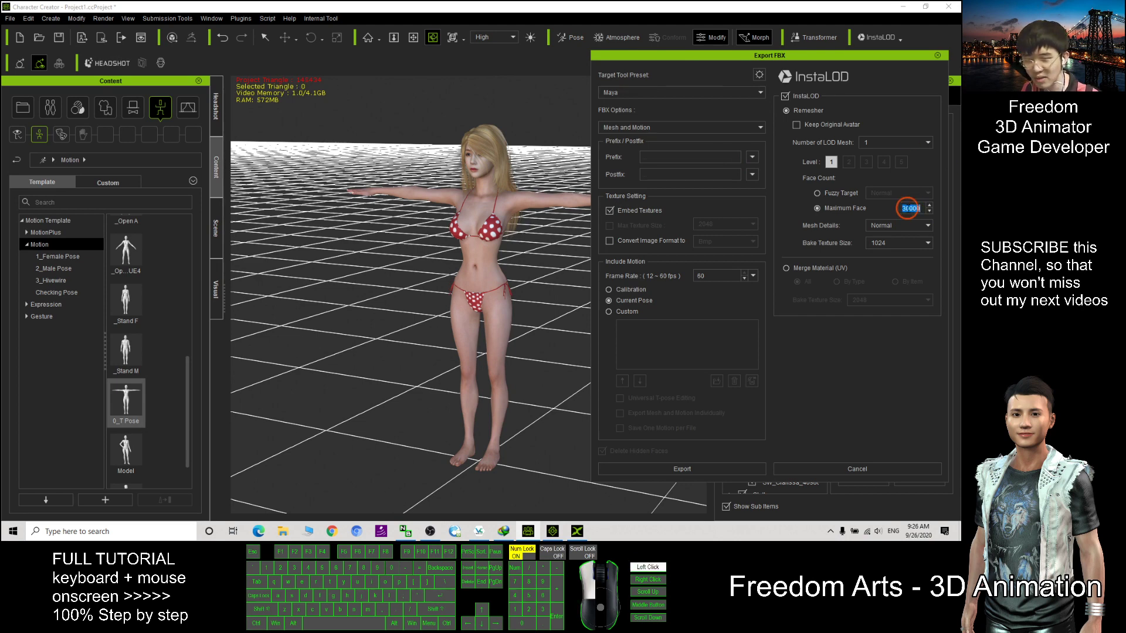
pyautogui.moveTo(794, 56); pyautogui.dragTo(637, 39)
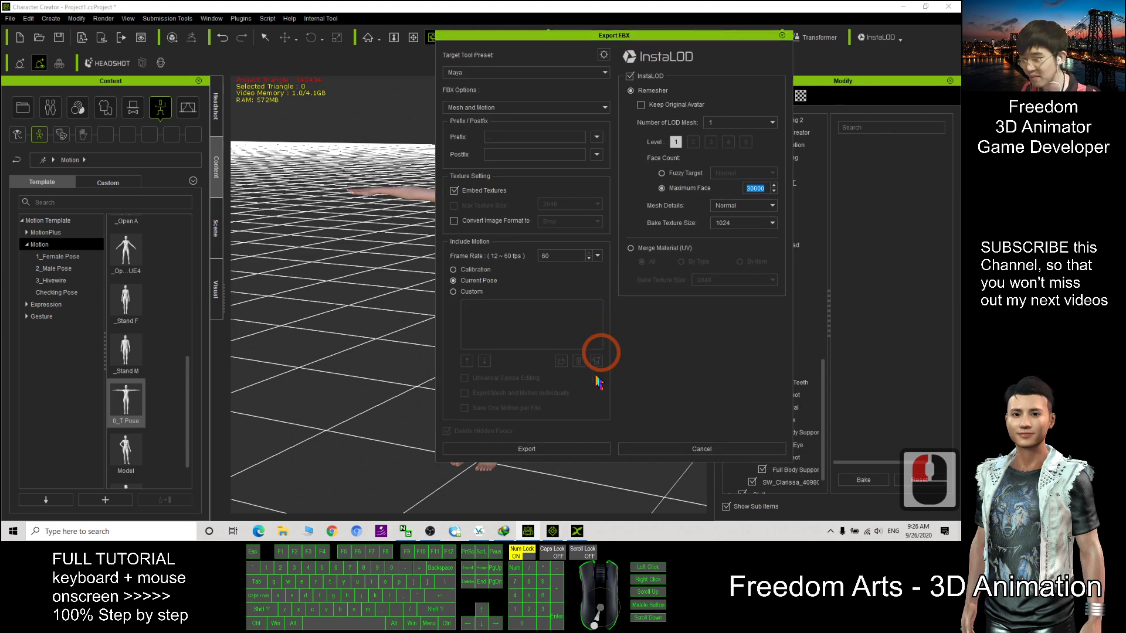
# Step: Export the remeshed character to the Desktop as an FBX file named girldemo01, accepting the re-import notice
pyautogui.click(555, 449)
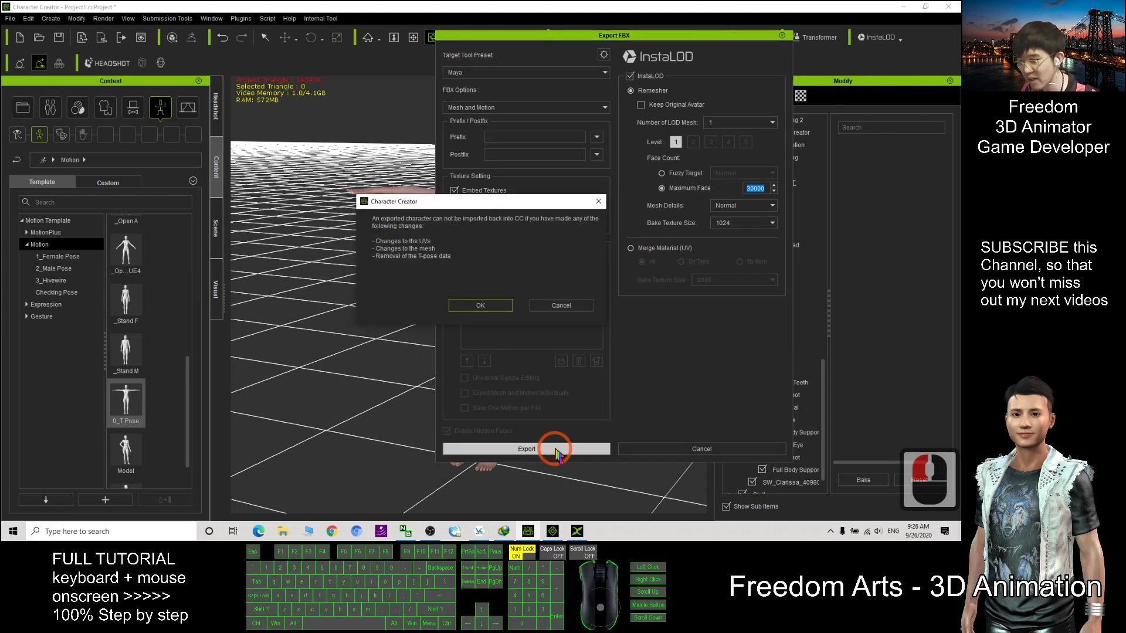
pyautogui.click(480, 306)
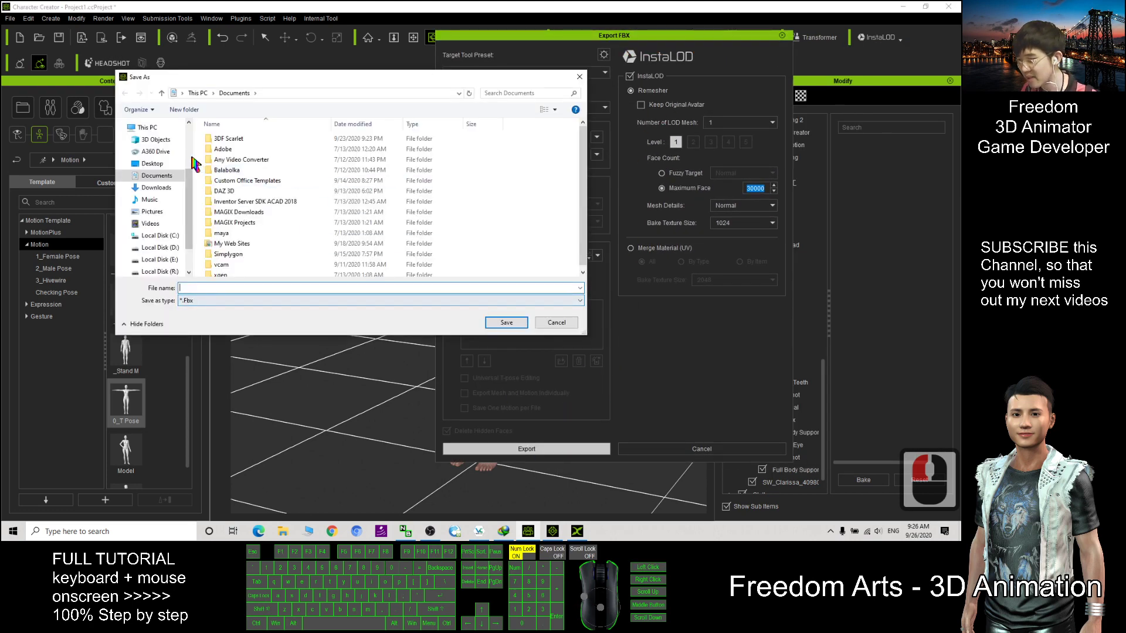
pyautogui.click(150, 166)
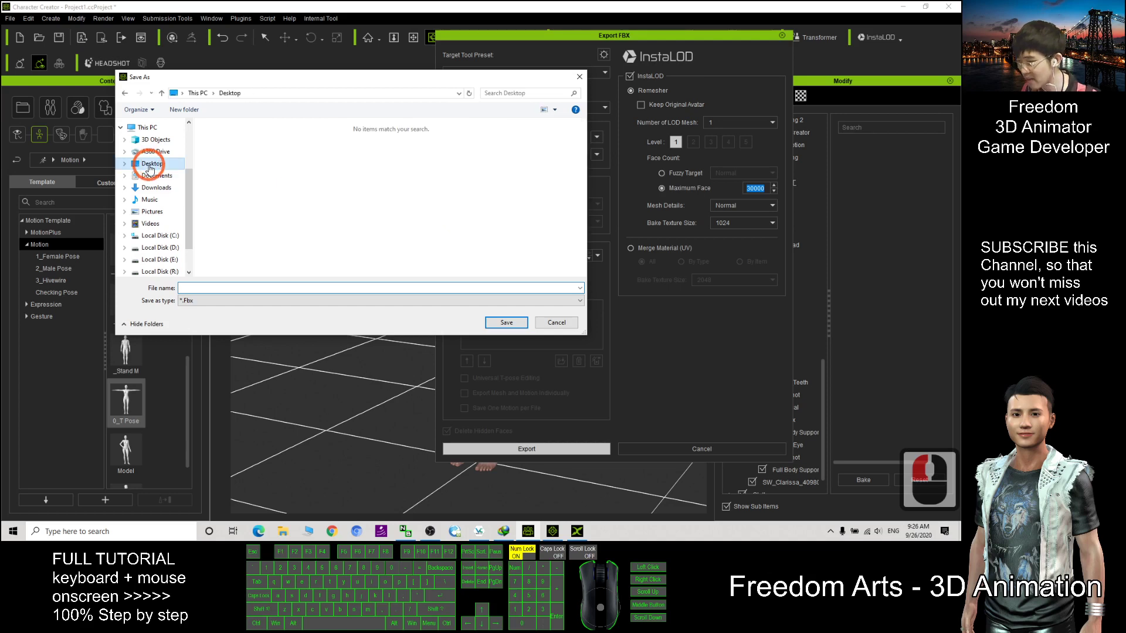
pyautogui.click(202, 286)
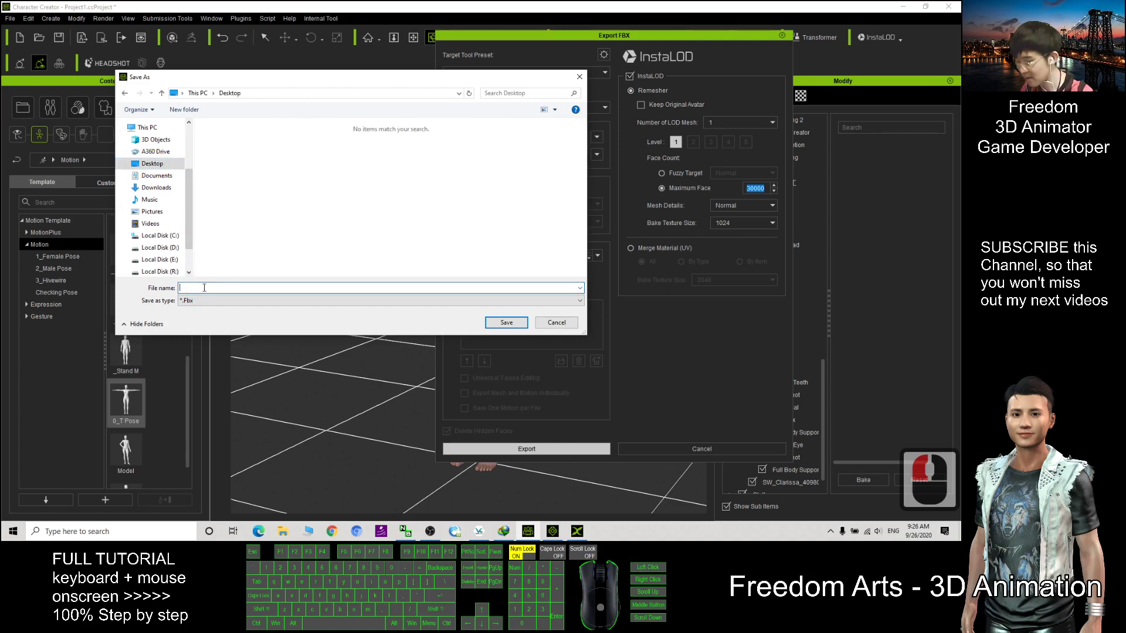
pyautogui.write('girldemo091')
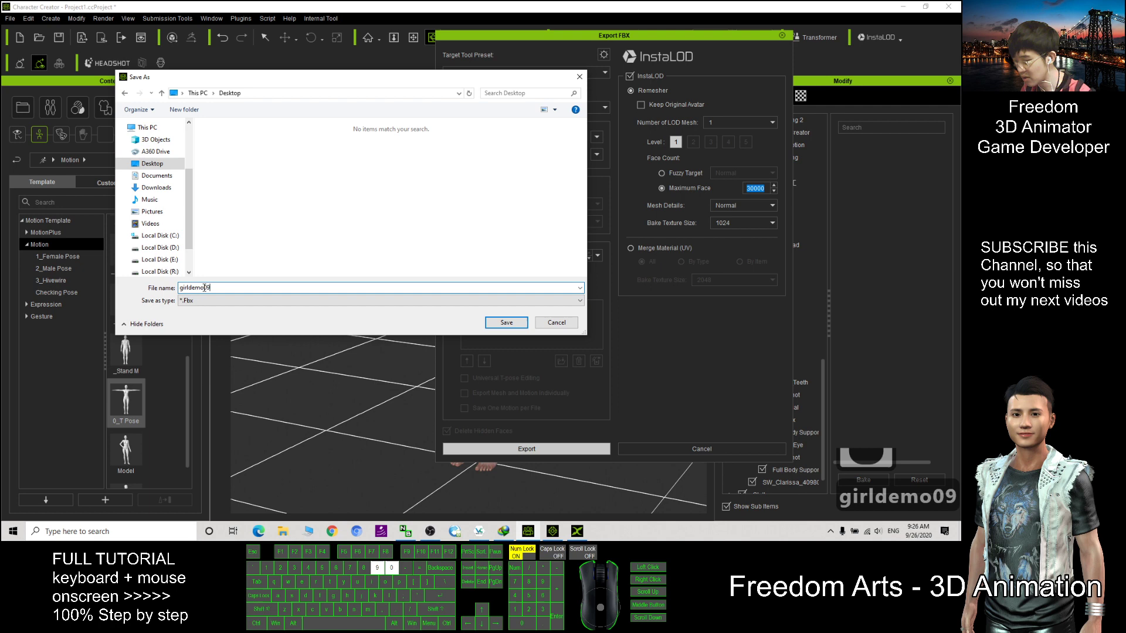
pyautogui.press('BackSpace')
pyautogui.press('BackSpace')
pyautogui.write('1')
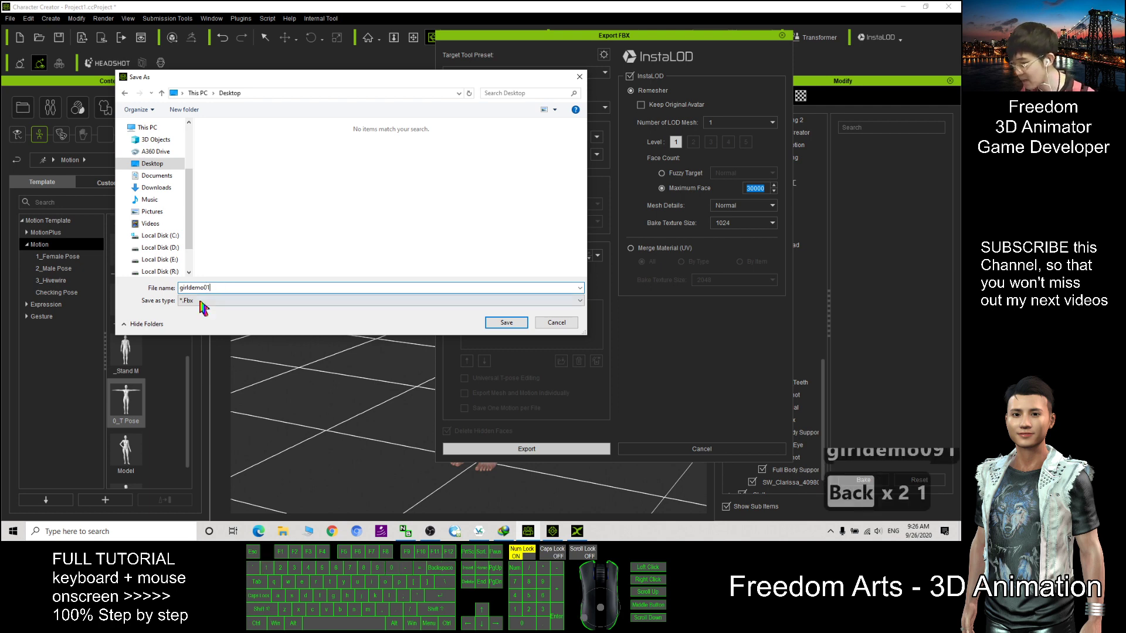
pyautogui.click(205, 305)
pyautogui.click(205, 308)
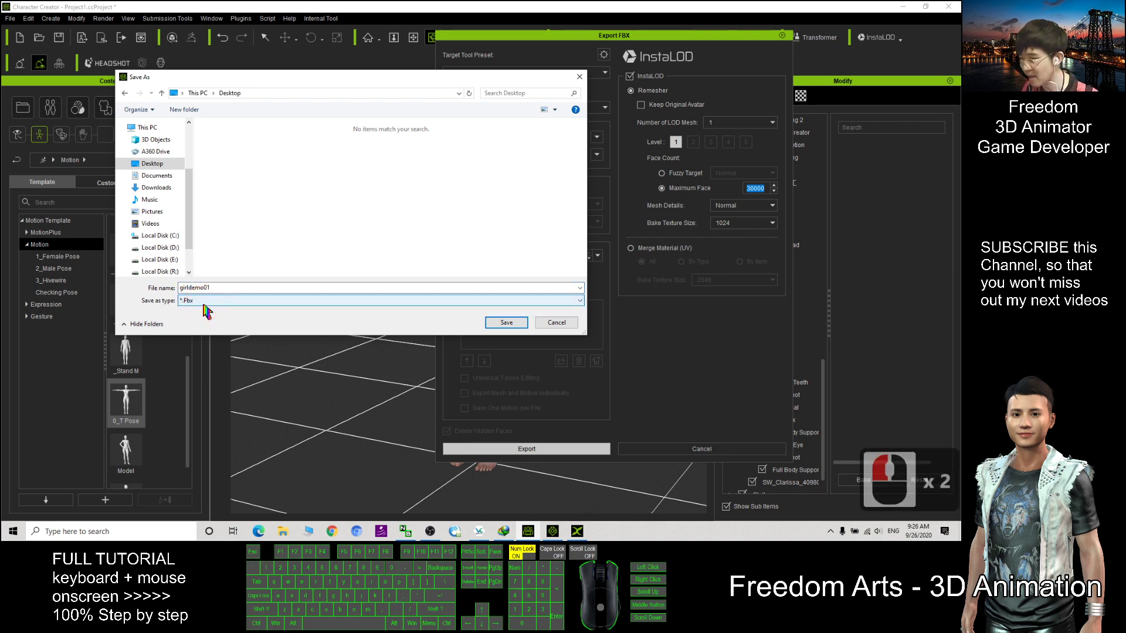
pyautogui.click(522, 323)
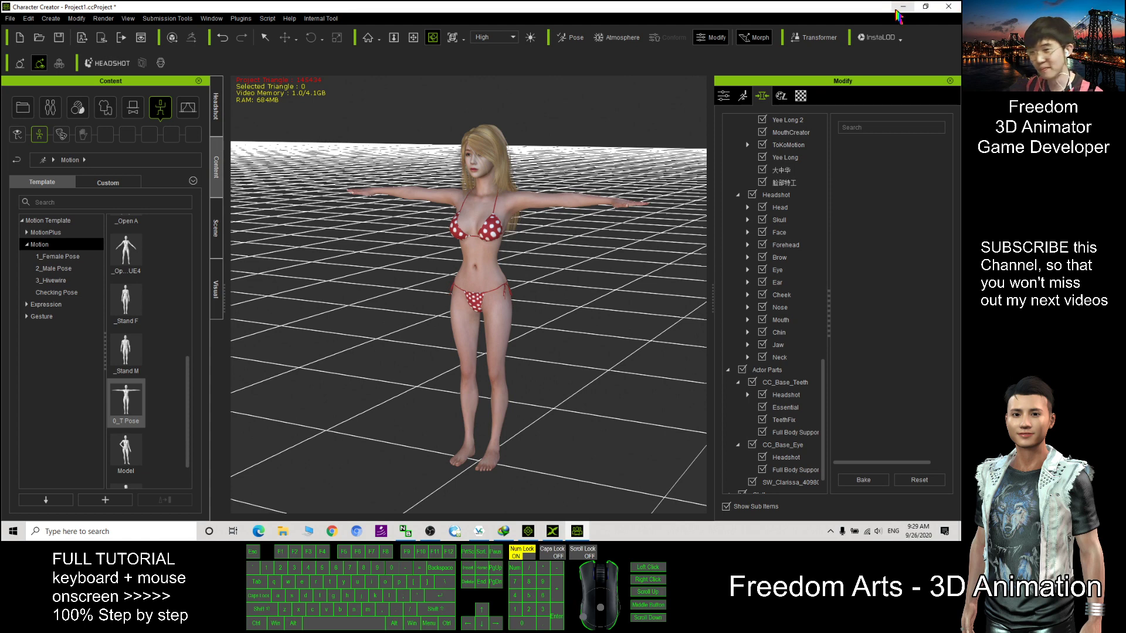
# Step: Minimise Character Creator and open the exported girldemo01 FBX file from the desktop
pyautogui.click(903, 6)
pyautogui.click(141, 154)
pyautogui.doubleClick(19, 120)
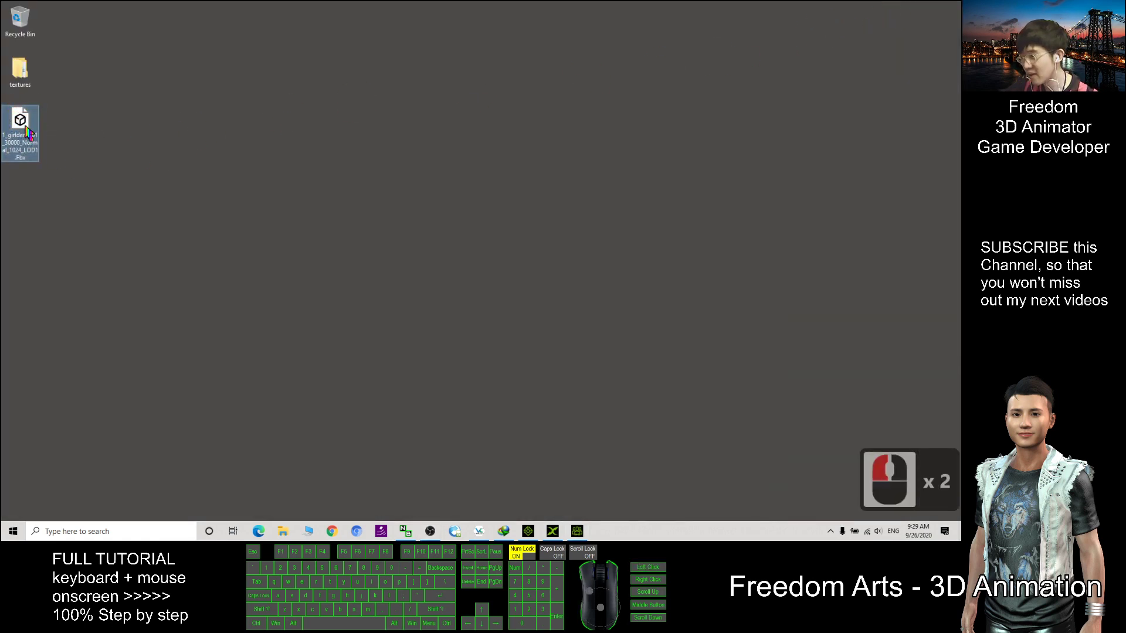
# Step: Switch to iClone, reduce its window so the desktop files stay reachable, and delete the original avatar from the scene
pyautogui.click(282, 201)
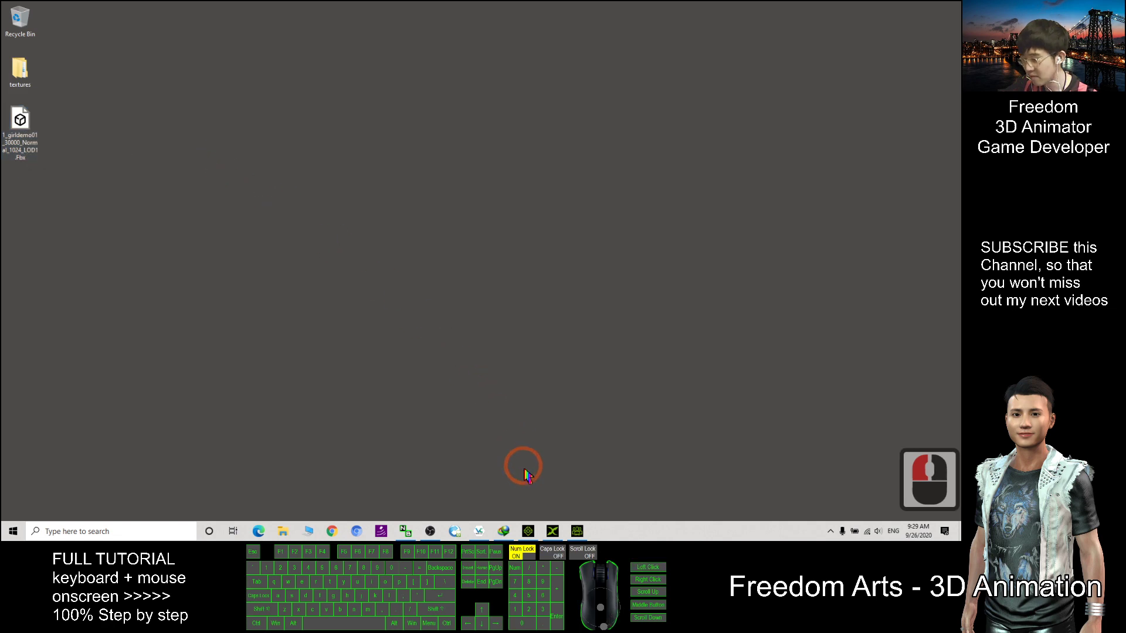
pyautogui.click(529, 532)
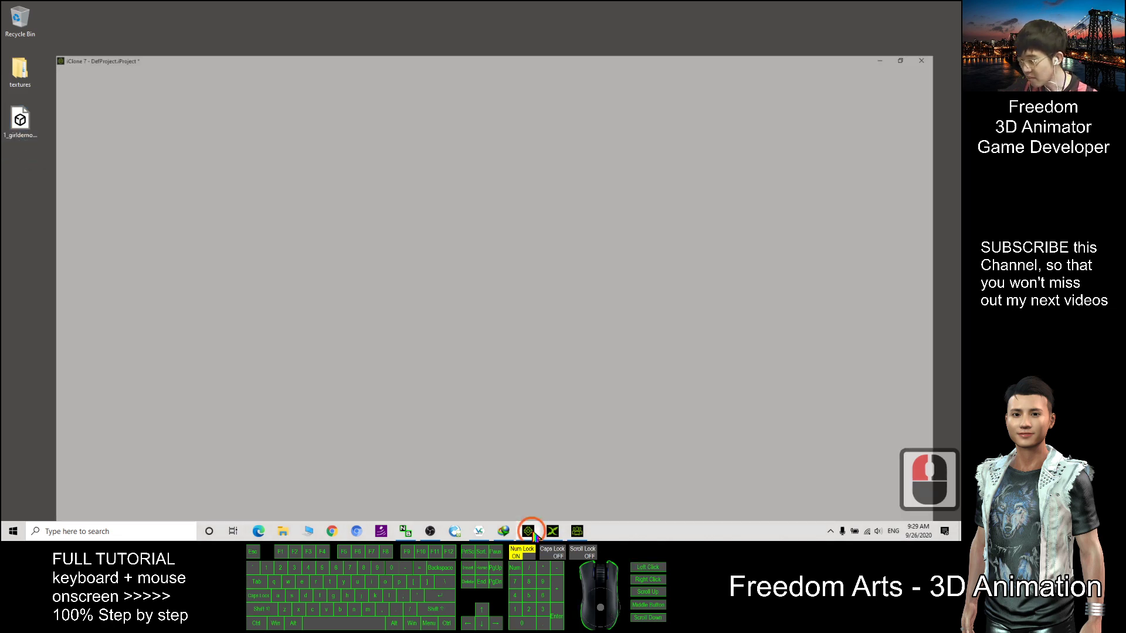
pyautogui.moveTo(455, 7); pyautogui.dragTo(586, 28)
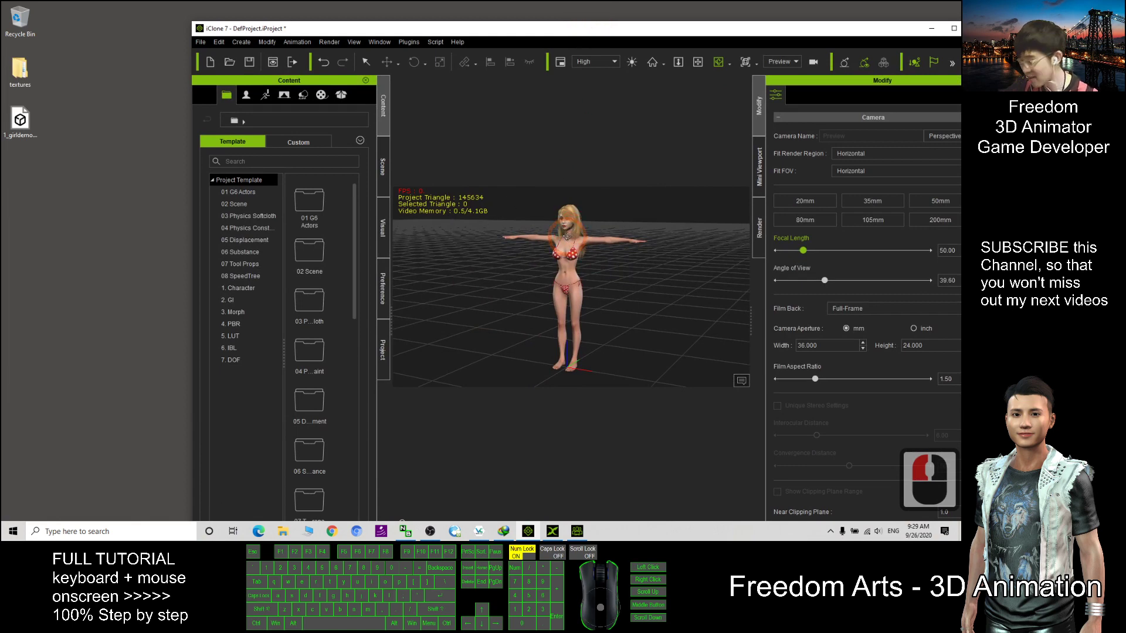
pyautogui.press('q')
pyautogui.doubleClick(567, 227)
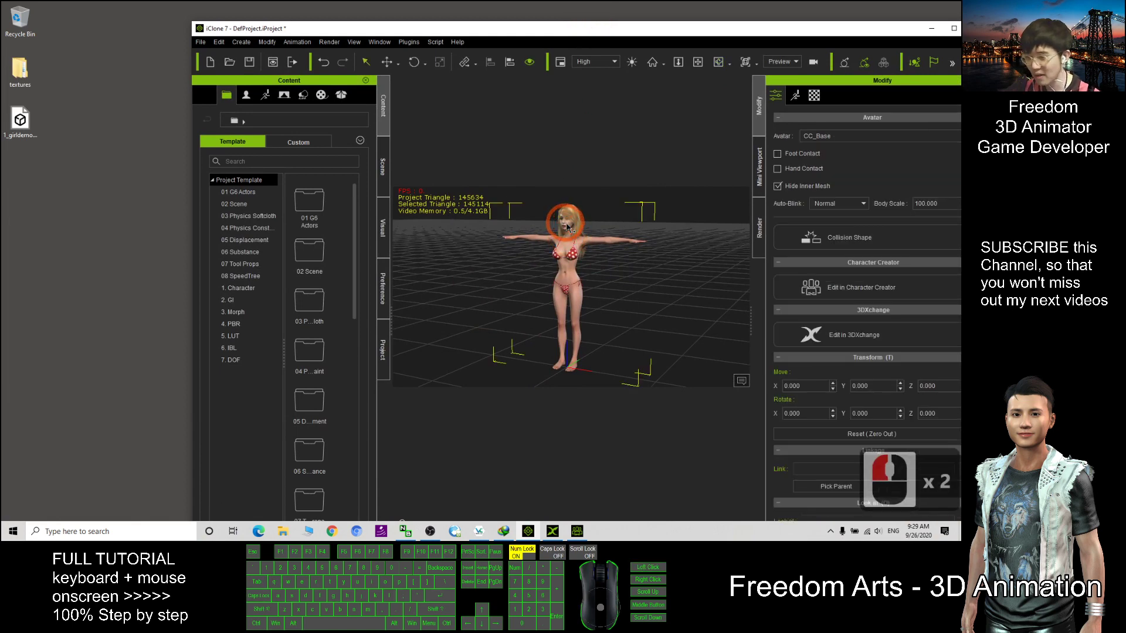
pyautogui.press('Delete')
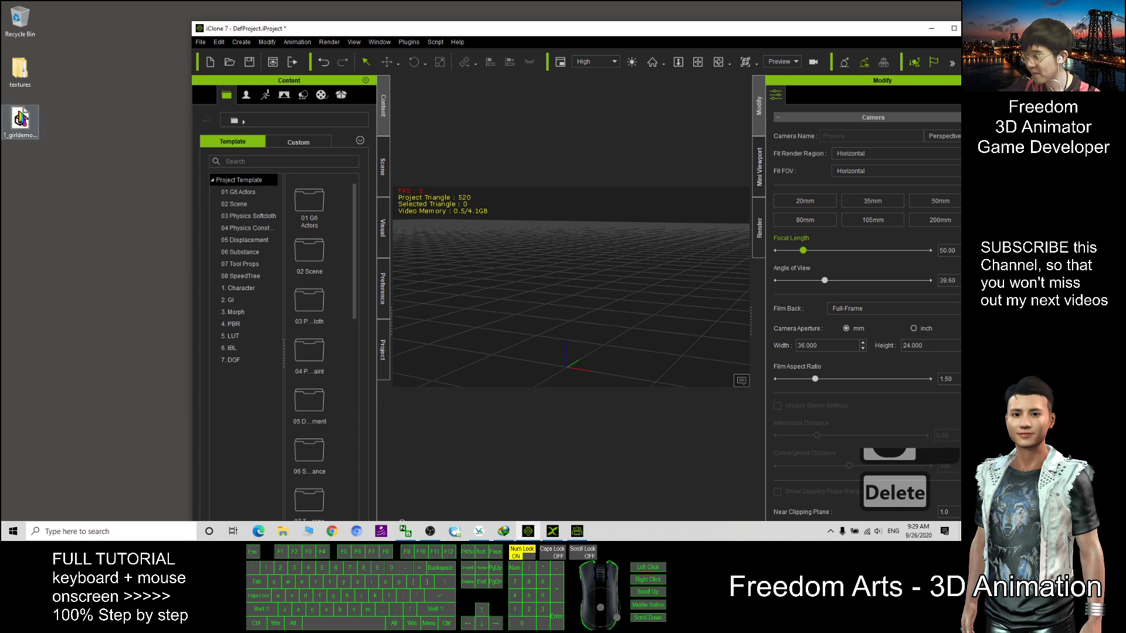
# Step: Try to load the exported girldemo01 FBX from the desktop straight into the empty iClone scene
pyautogui.click(20, 123)
pyautogui.click(515, 22)
pyautogui.moveTo(518, 25); pyautogui.dragTo(501, 14)
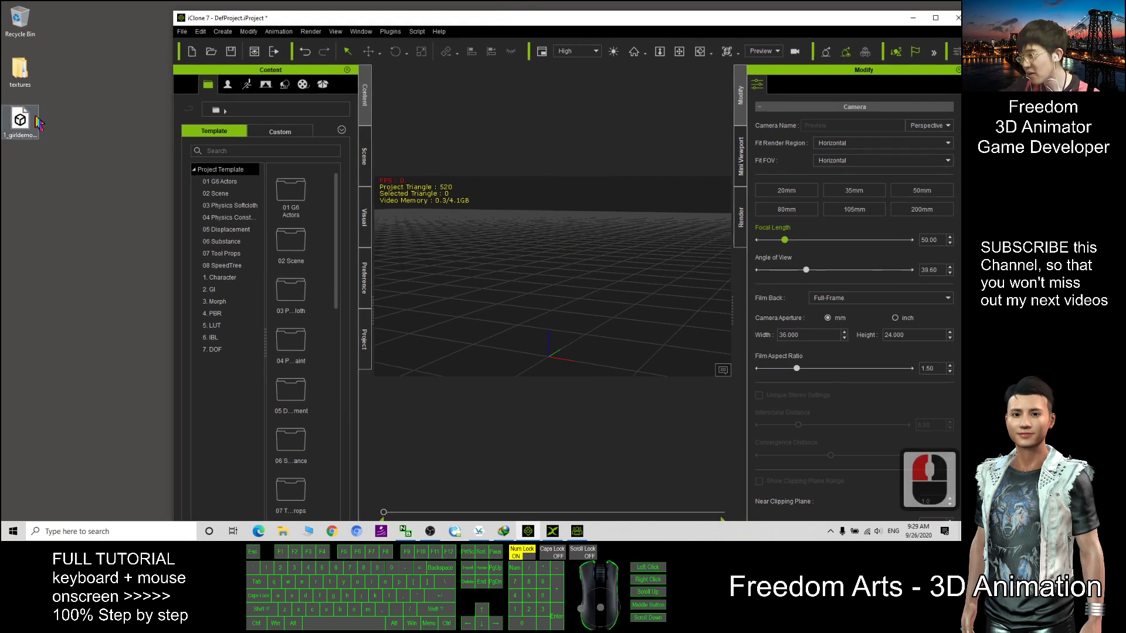
pyautogui.click(21, 136)
pyautogui.moveTo(23, 139); pyautogui.dragTo(547, 336)
# Step: Switch to 3DXchange, reduce its window, and bring in the girldemo01 FBX file from the desktop
pyautogui.click(553, 528)
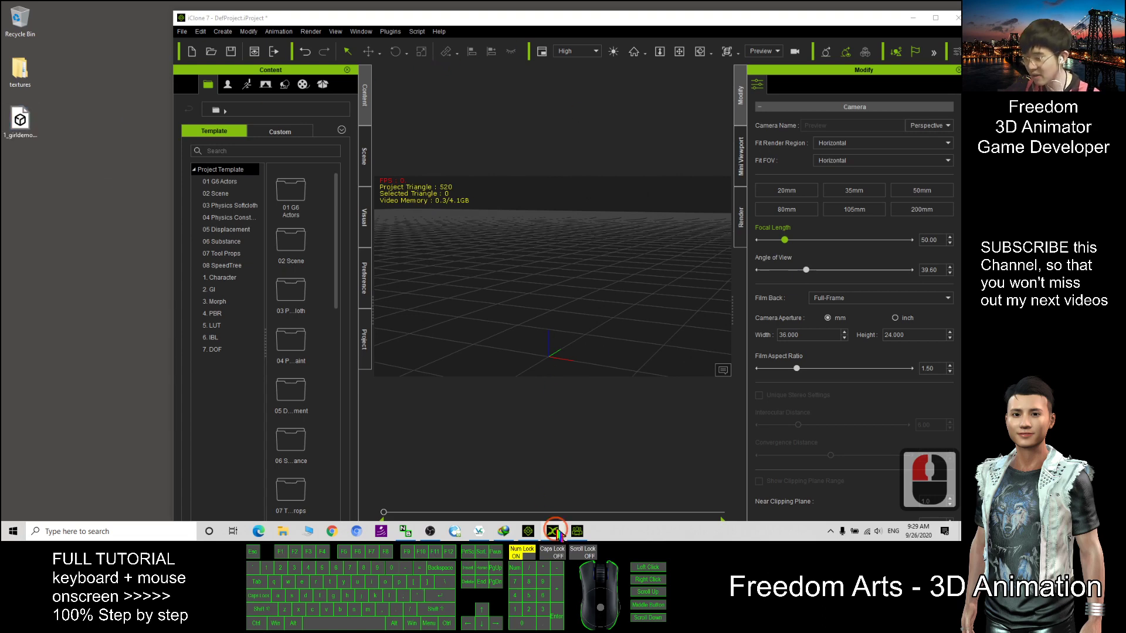
pyautogui.moveTo(494, 7); pyautogui.dragTo(495, 33)
pyautogui.moveTo(20, 120); pyautogui.dragTo(526, 293)
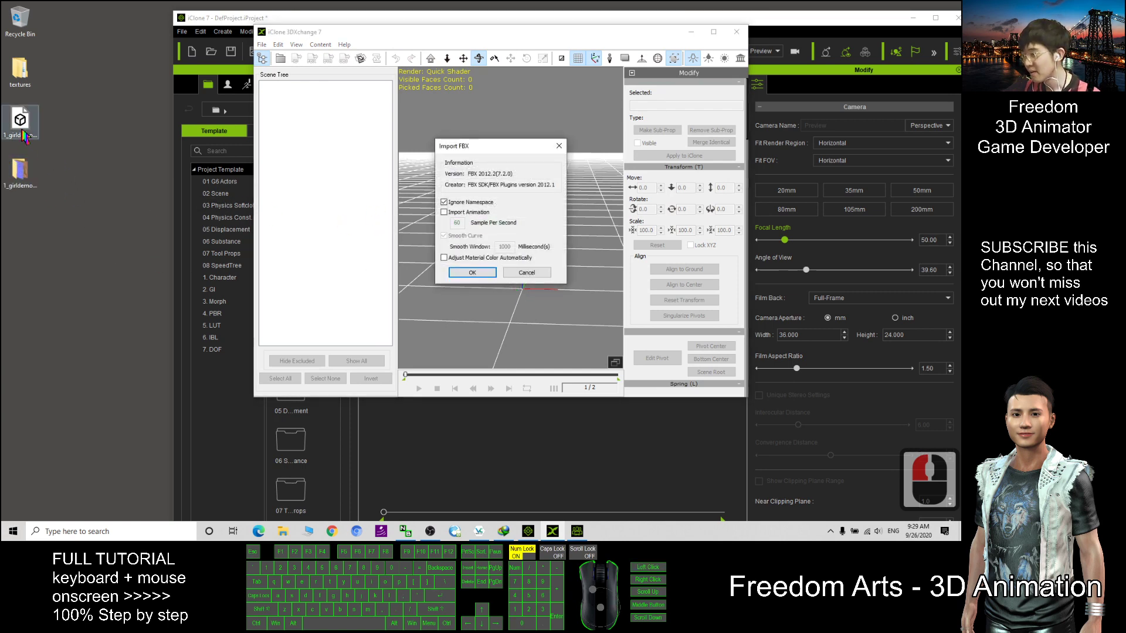
# Step: Check the baked diffuse and normal textures in the desktop .fbm folder that belongs to the FBX, and close the folder
pyautogui.click(26, 182)
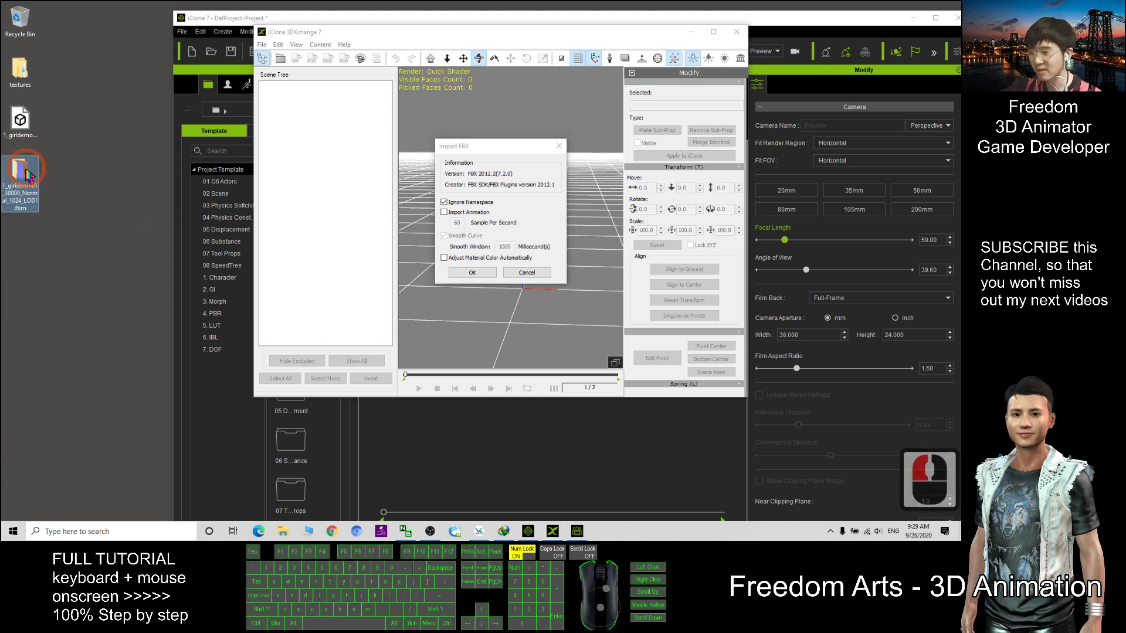
pyautogui.doubleClick(26, 174)
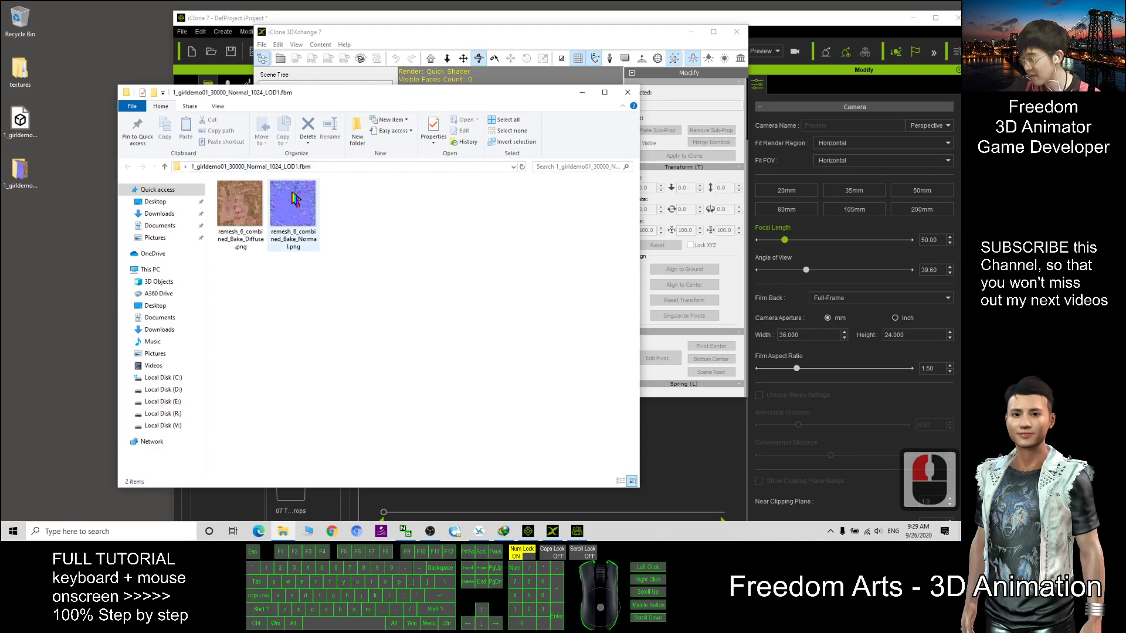
pyautogui.click(243, 202)
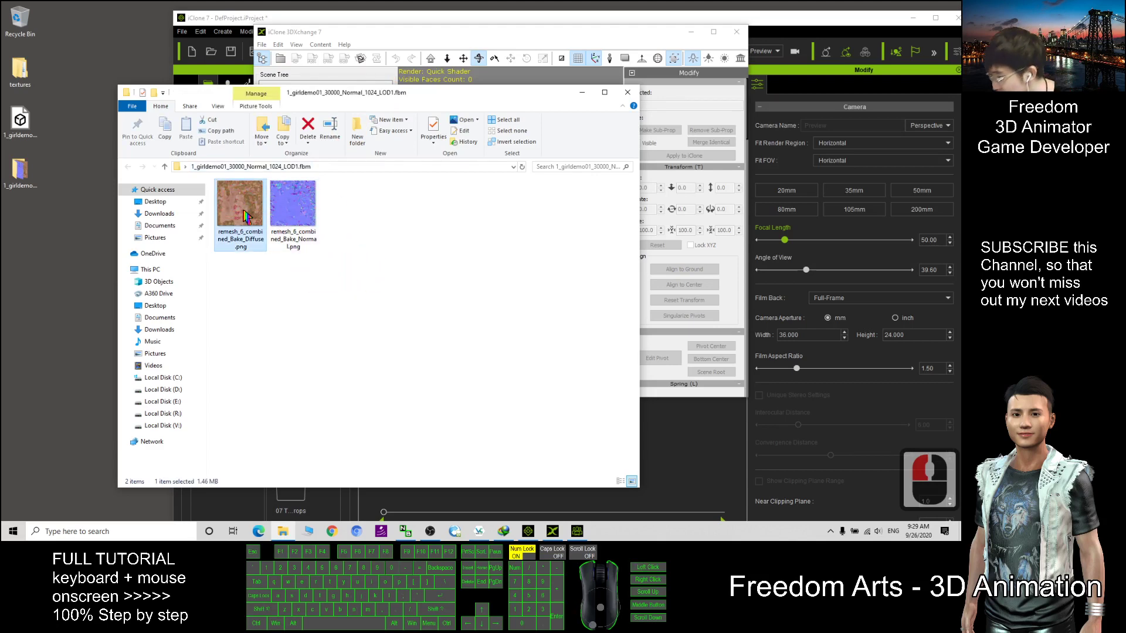
pyautogui.doubleClick(296, 214)
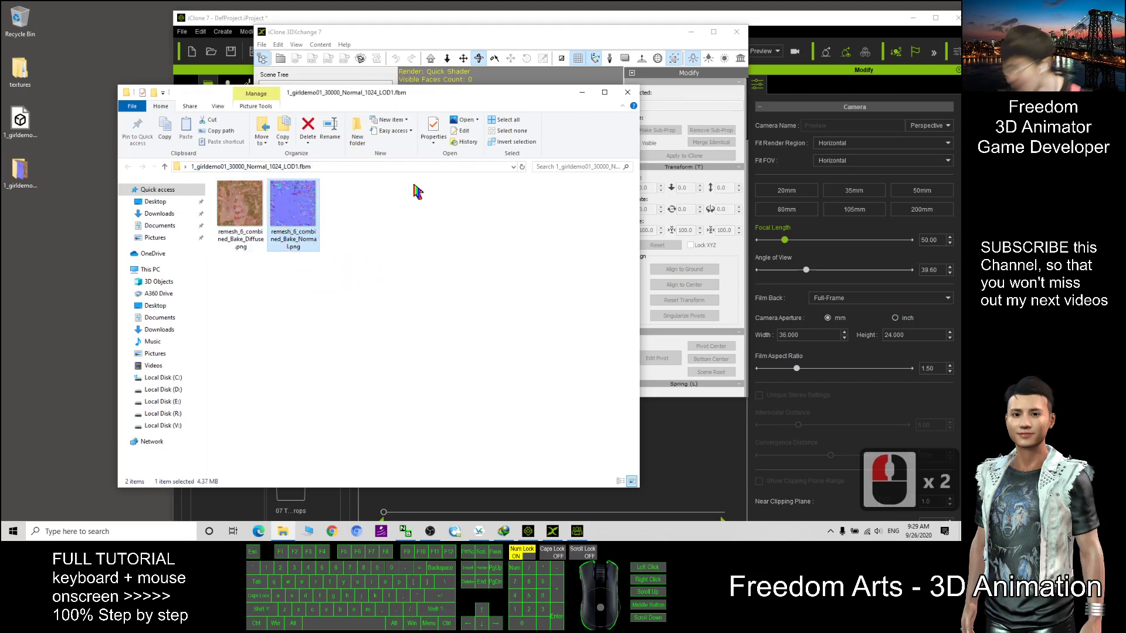
pyautogui.click(628, 92)
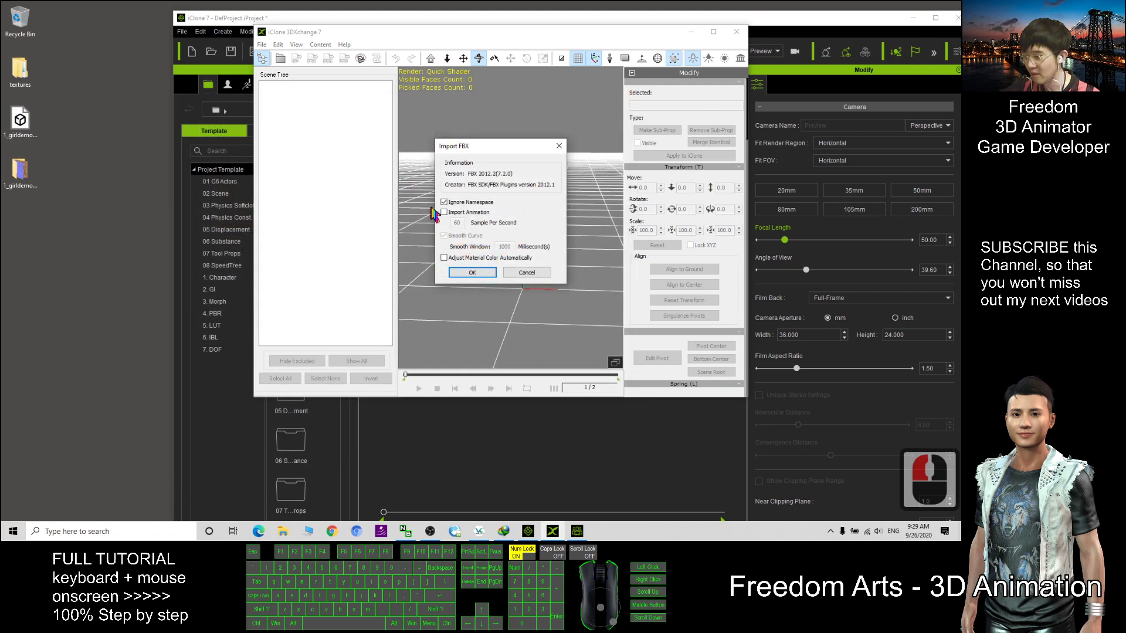
# Step: Accept the FBX import with Ignore Namespace on, convert the model to a non-standard character, and maximise 3DXchange
pyautogui.click(469, 273)
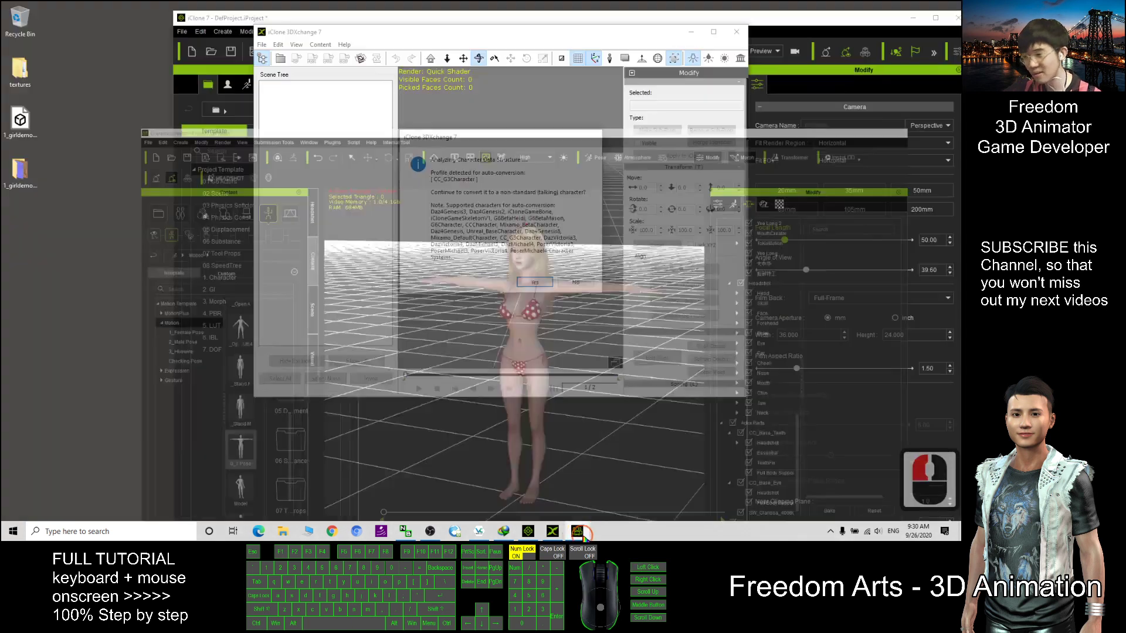
pyautogui.doubleClick(526, 263)
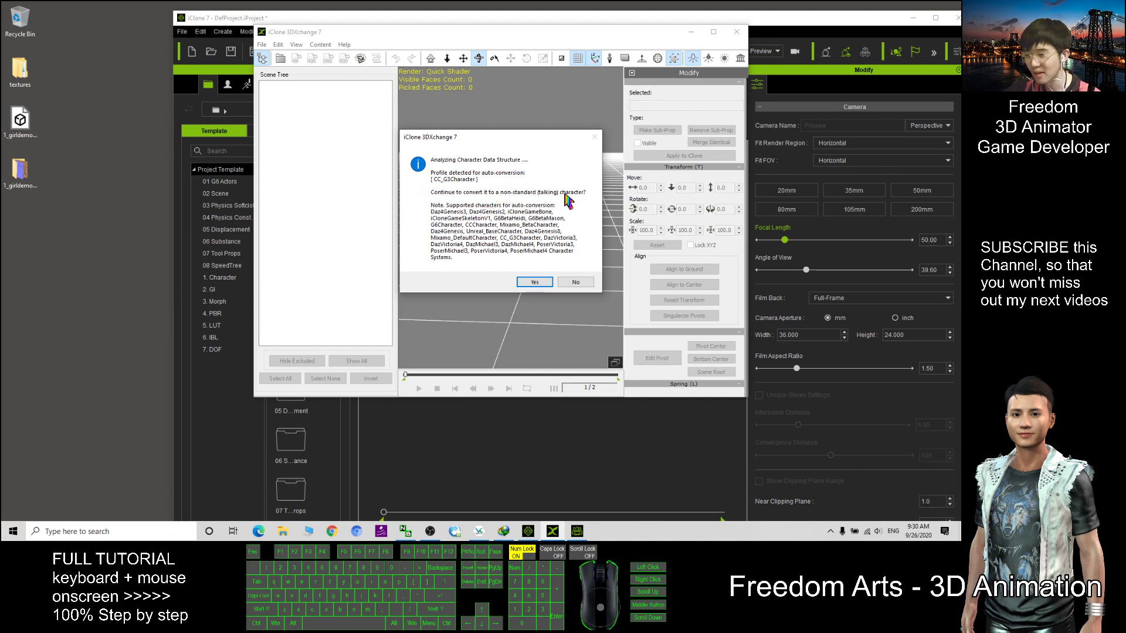
pyautogui.click(534, 284)
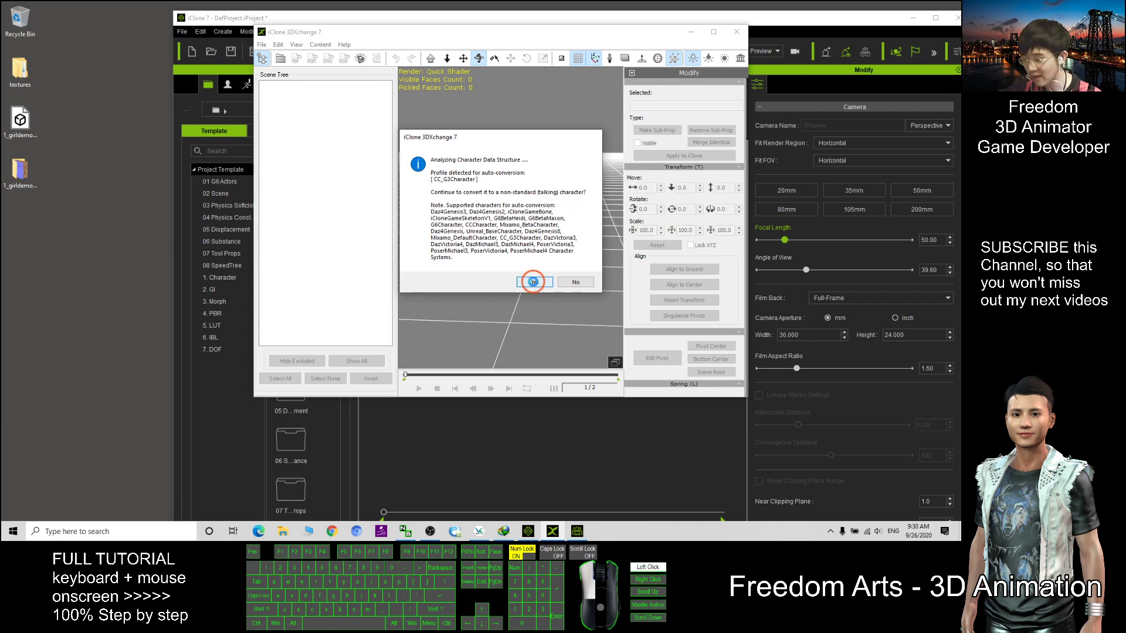
pyautogui.click(714, 32)
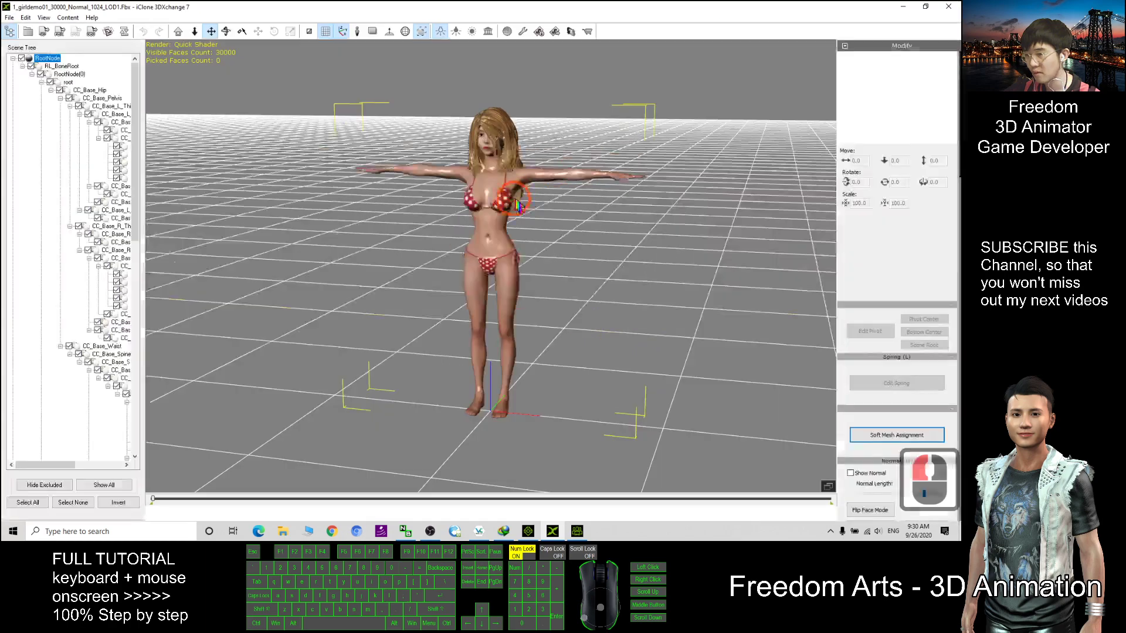
# Step: Inspect the remeshed character from several angles in 3DXchange and check its visible faces count
pyautogui.scroll(6, 506, 203)
pyautogui.scroll(-6, 506, 203)
pyautogui.press('c')
pyautogui.moveTo(506, 204); pyautogui.dragTo(546, 149)
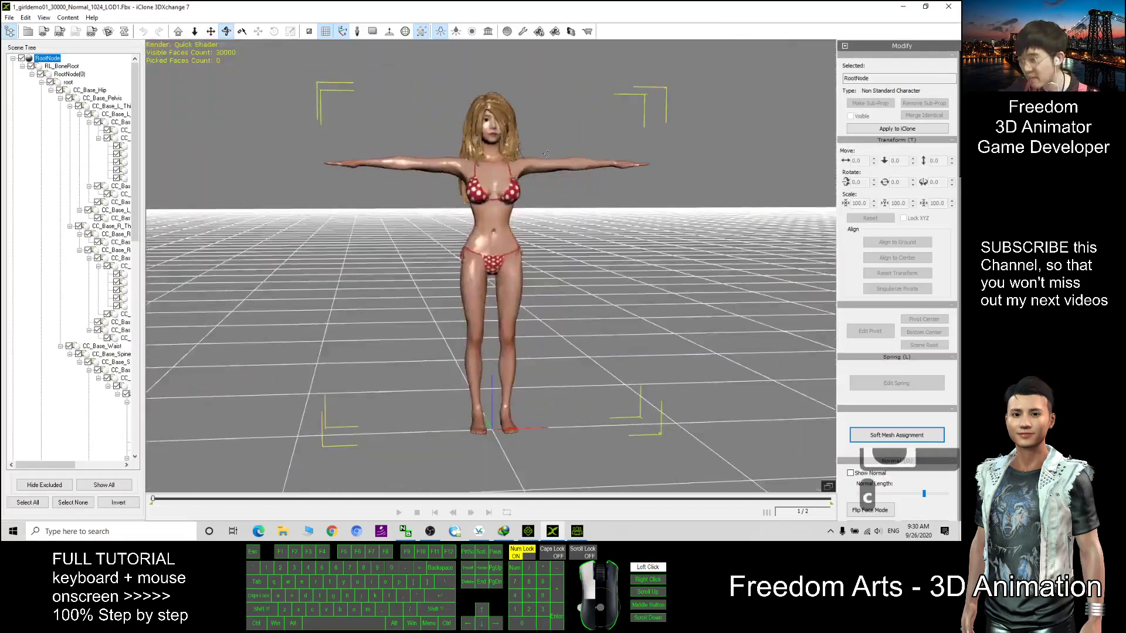
pyautogui.scroll(6, 545, 149)
pyautogui.scroll(-6, 546, 149)
pyautogui.press('c')
pyautogui.moveTo(455, 299); pyautogui.dragTo(430, 120)
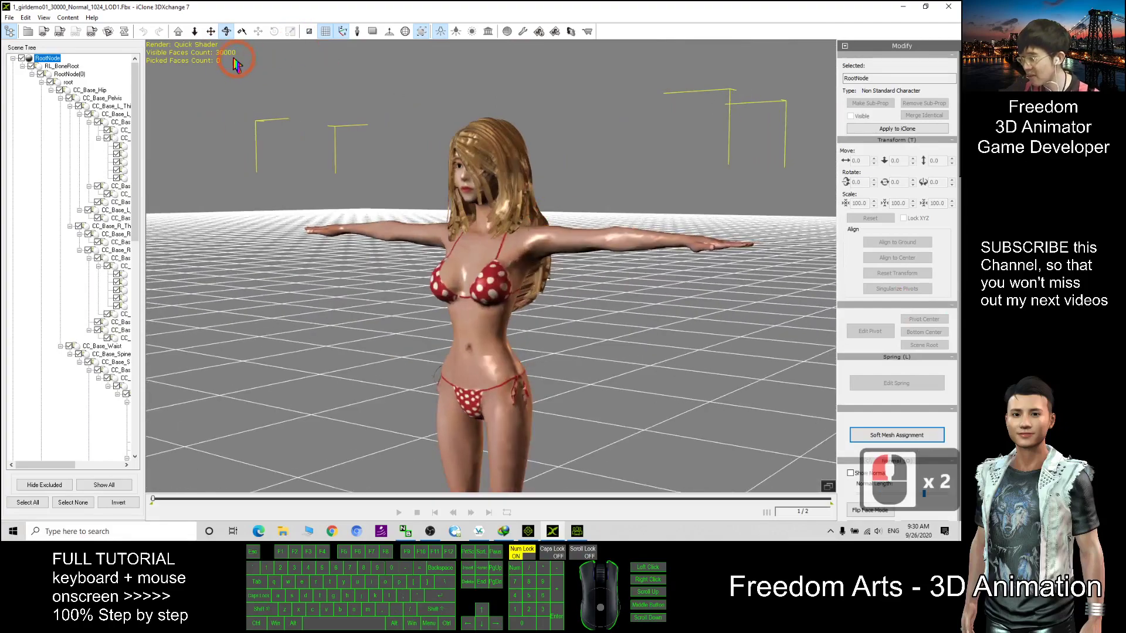
pyautogui.moveTo(225, 55); pyautogui.dragTo(228, 62)
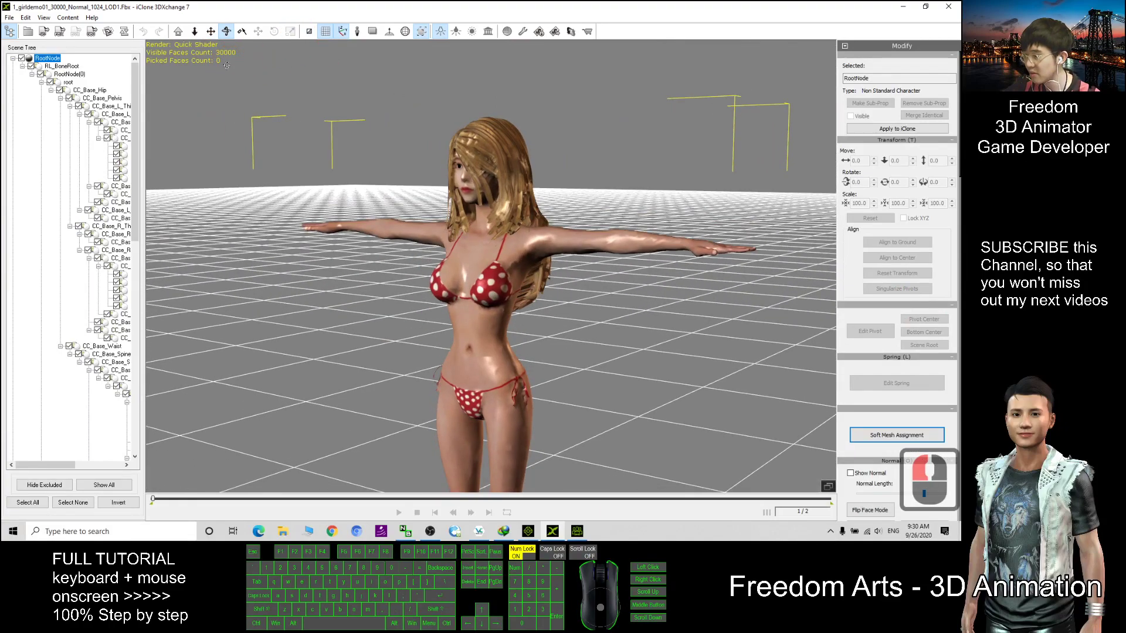
pyautogui.moveTo(387, 308); pyautogui.dragTo(822, 99)
pyautogui.scroll(-4, 472, 319)
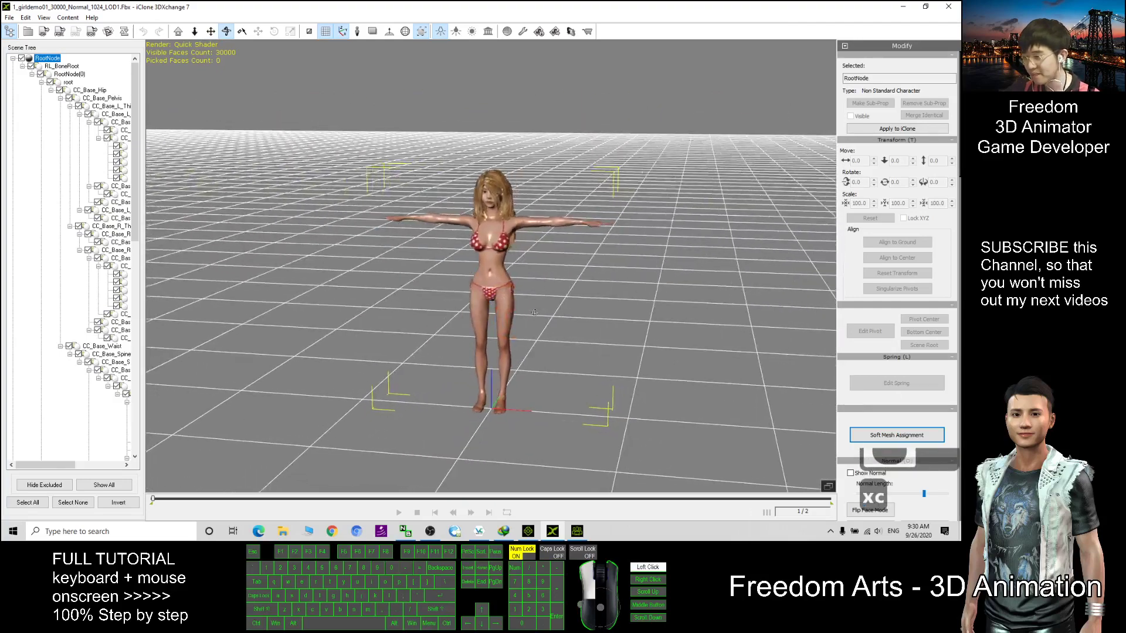
# Step: Apply the converted character to iClone and switch to the iClone window
pyautogui.click(895, 128)
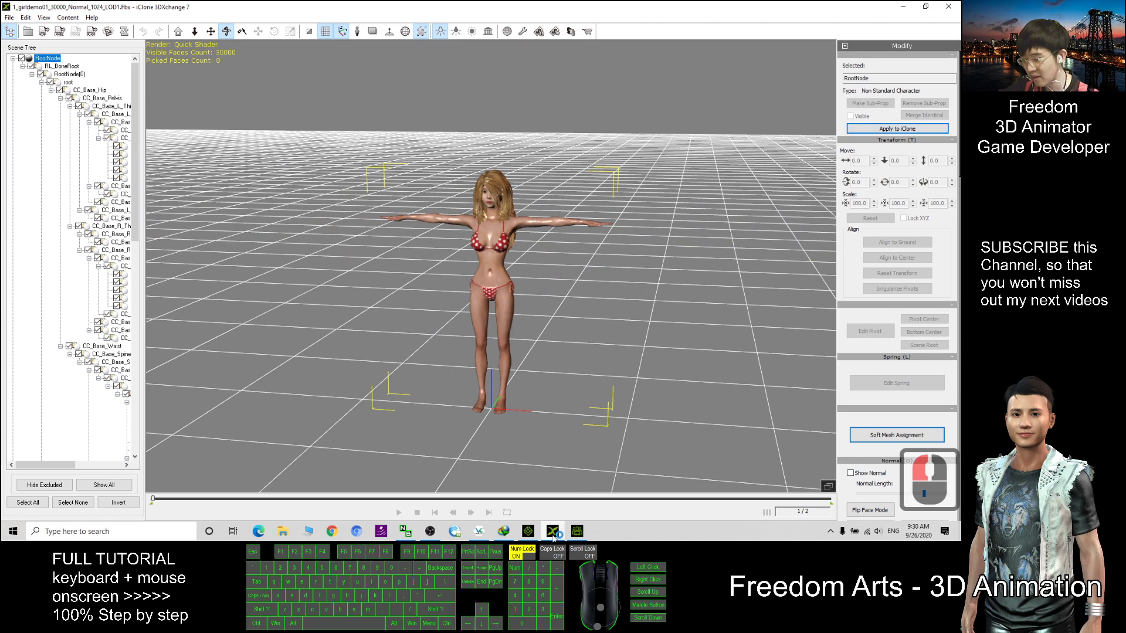
pyautogui.click(528, 531)
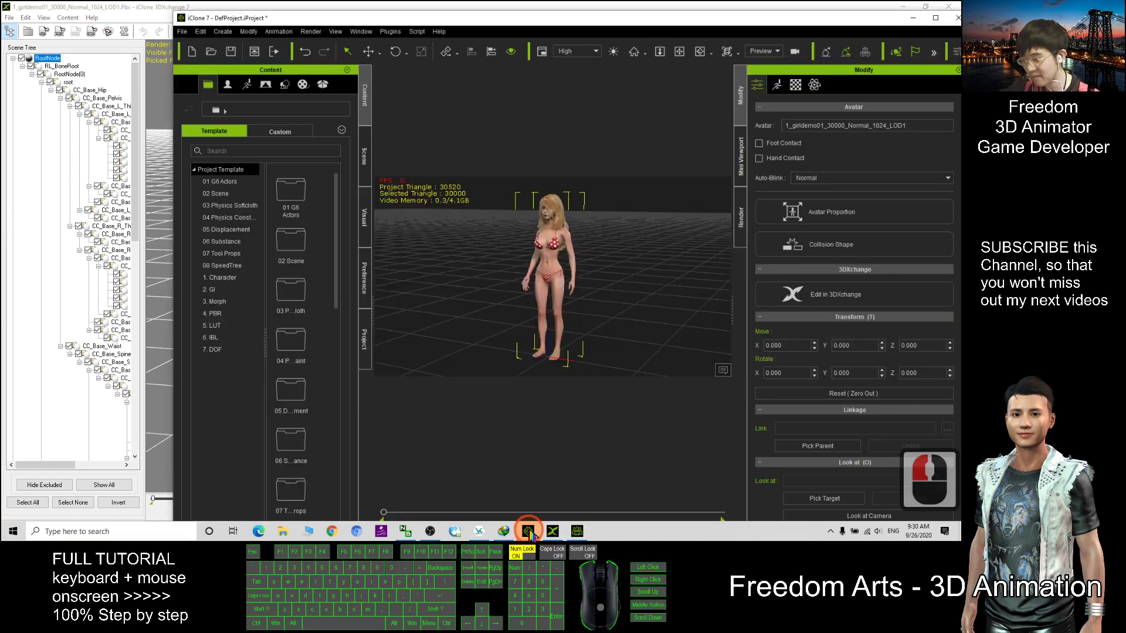
pyautogui.click(533, 254)
# Step: Examine the low-poly character's face, hair and upper body up close in the iClone viewport
pyautogui.scroll(16, 574, 243)
pyautogui.scroll(-3, 573, 243)
pyautogui.press('x')
pyautogui.moveTo(574, 244); pyautogui.dragTo(572, 293)
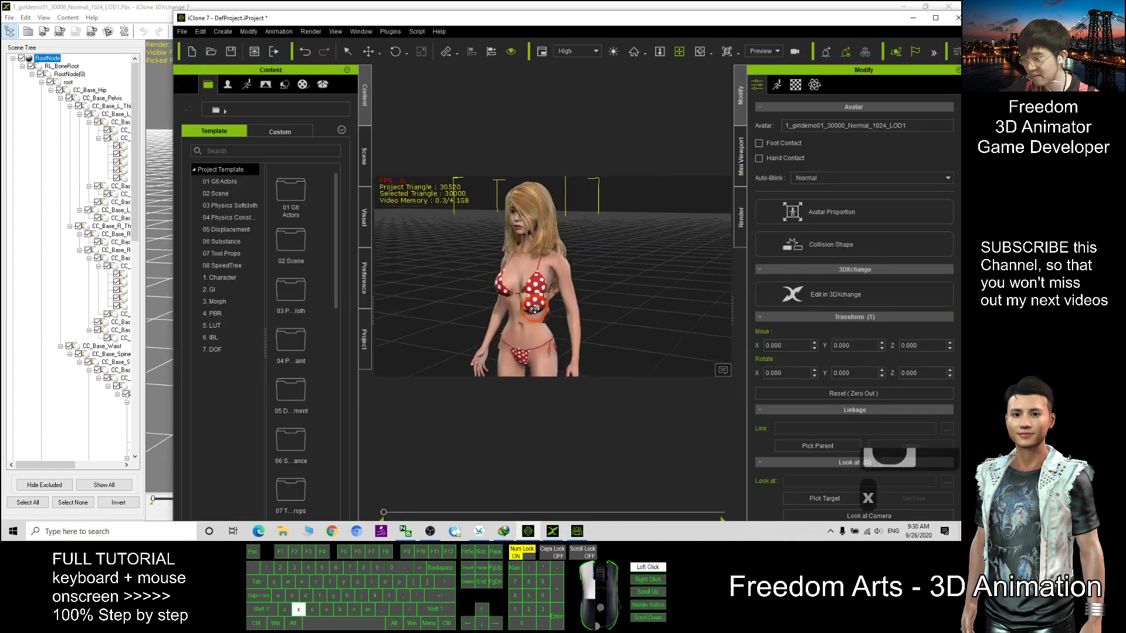
pyautogui.press('c')
pyautogui.moveTo(681, 280); pyautogui.dragTo(927, 286)
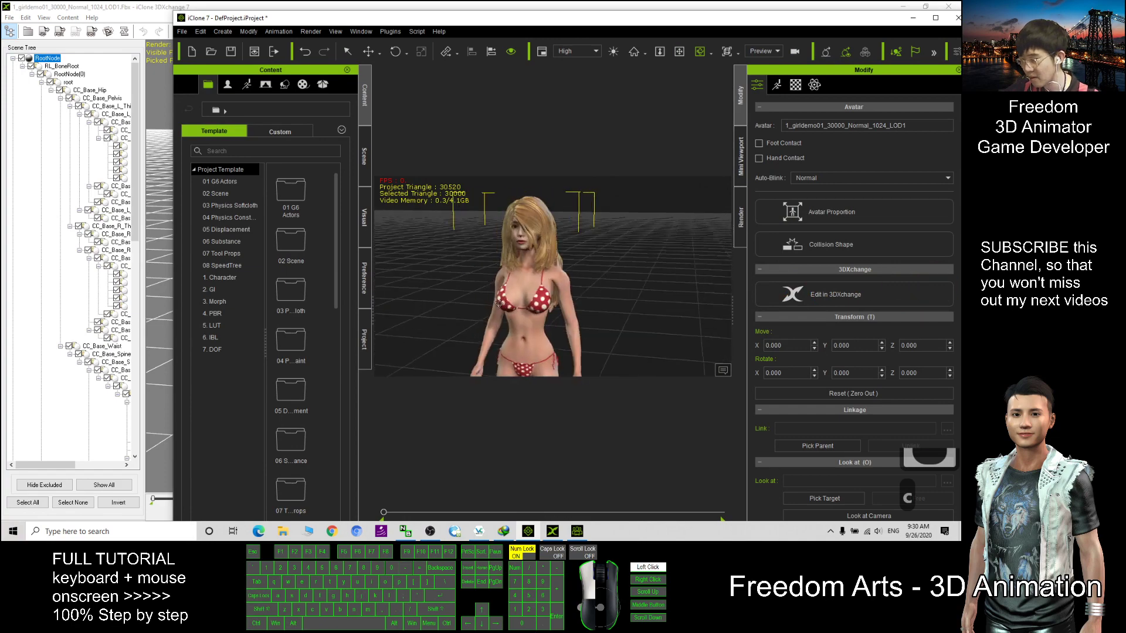
pyautogui.scroll(-10, 551, 292)
# Step: Maximise iClone and compare the character's appearance from a distance and up close with its triangle count
pyautogui.click(935, 17)
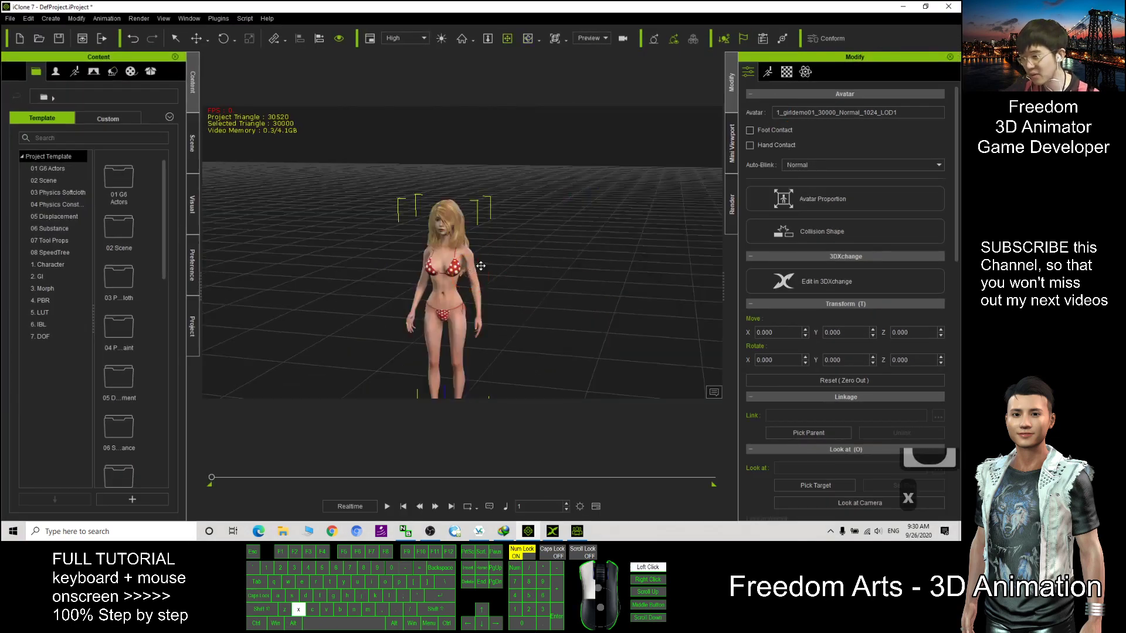
pyautogui.scroll(-9, 593, 153)
pyautogui.scroll(-3, 594, 153)
pyautogui.press('c')
pyautogui.moveTo(528, 238); pyautogui.dragTo(436, 246)
pyautogui.press('x')
pyautogui.moveTo(436, 245); pyautogui.dragTo(621, 241)
pyautogui.press('c')
pyautogui.press('x')
pyautogui.moveTo(631, 207); pyautogui.dragTo(331, 143)
pyautogui.press('c')
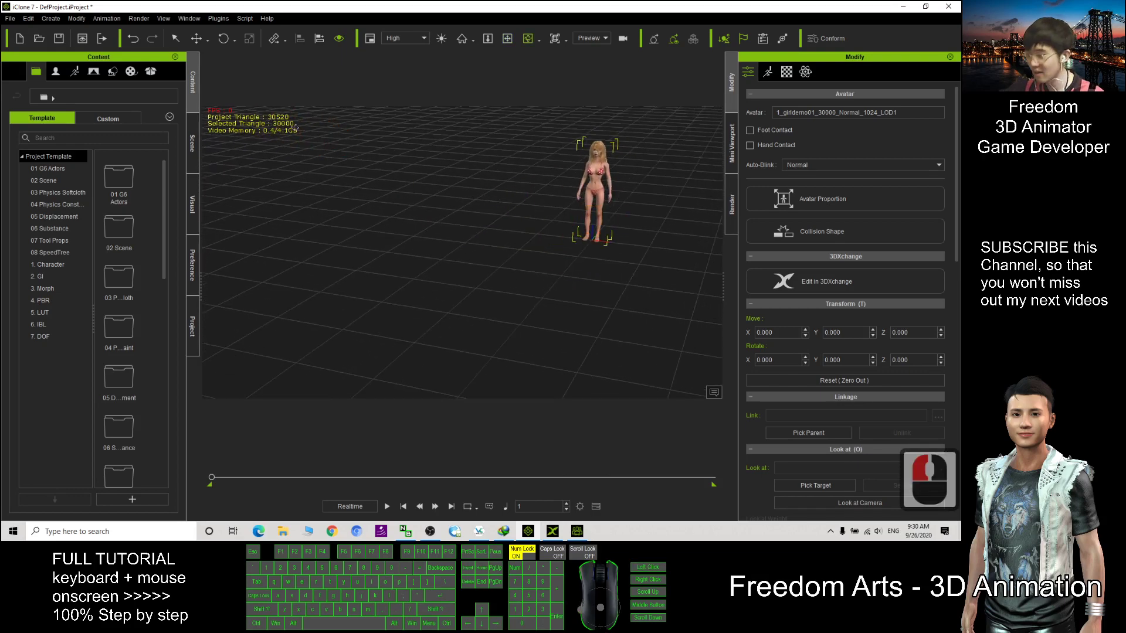
pyautogui.press('x')
pyautogui.moveTo(639, 242); pyautogui.dragTo(503, 314)
pyautogui.scroll(10, 448, 285)
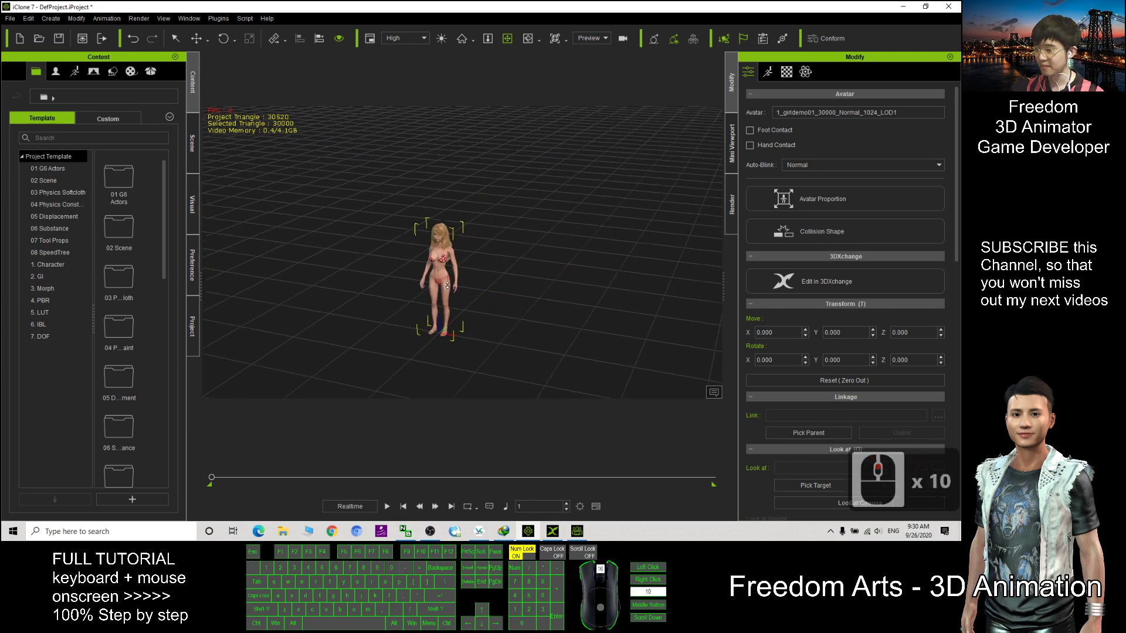
pyautogui.scroll(8, 447, 285)
pyautogui.scroll(-14, 447, 285)
pyautogui.press('x')
pyautogui.moveTo(448, 286); pyautogui.dragTo(607, 228)
pyautogui.press('c')
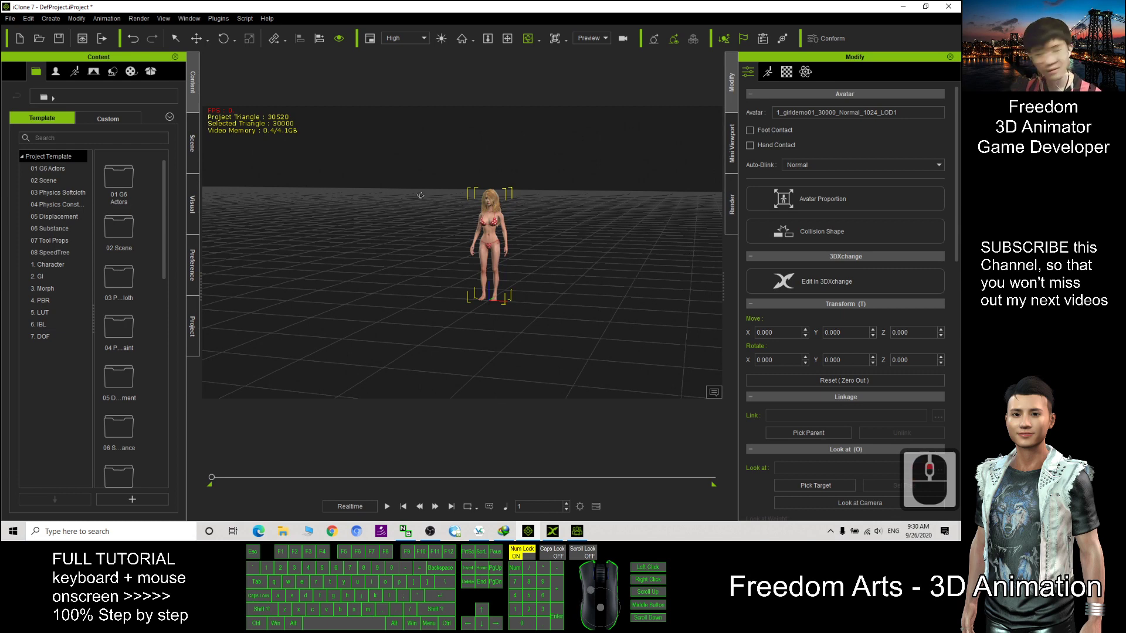
pyautogui.scroll(20, 419, 195)
pyautogui.press('x')
pyautogui.click(527, 265)
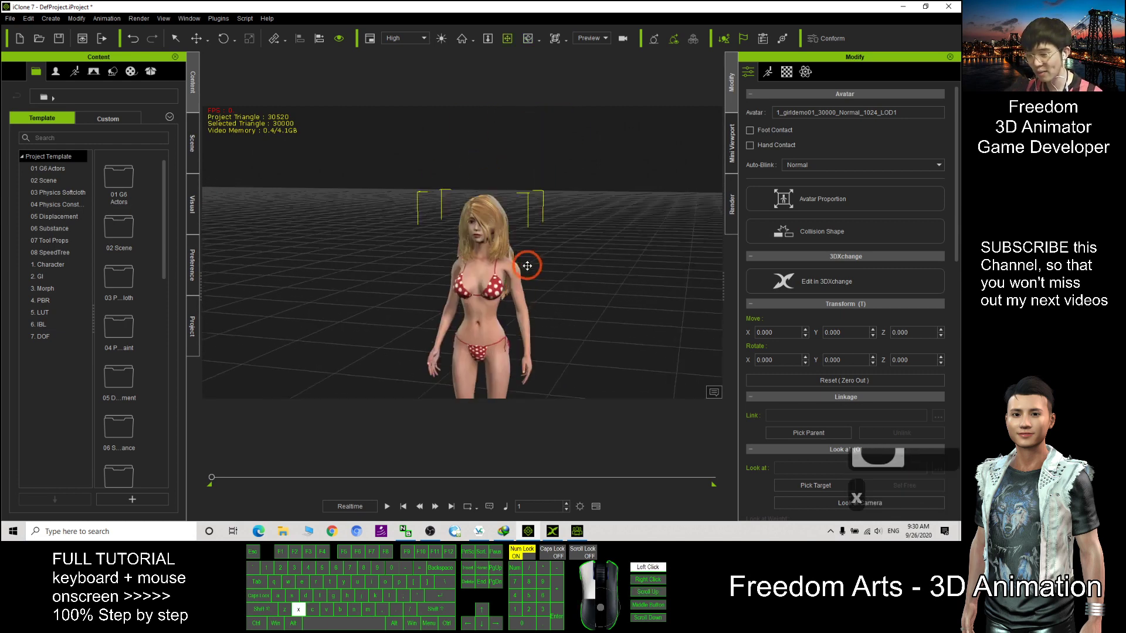
pyautogui.moveTo(527, 265); pyautogui.dragTo(631, 304)
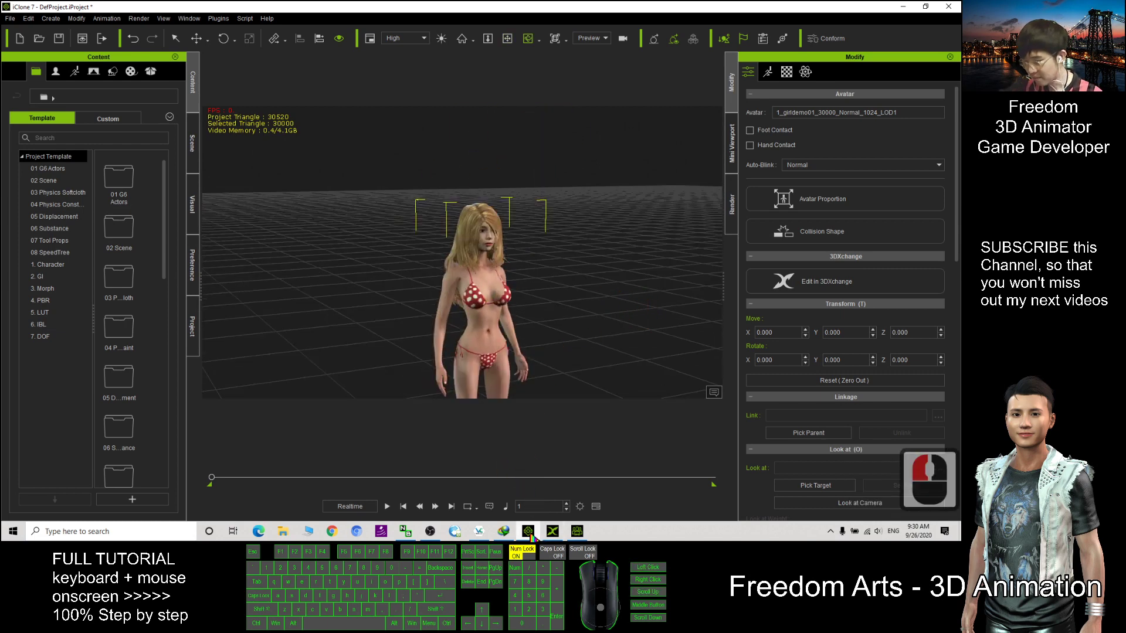
# Step: Switch to Character Creator, review the InstaLOD face count and bake texture size in the clothed-character FBX export settings, and close them
pyautogui.click(577, 532)
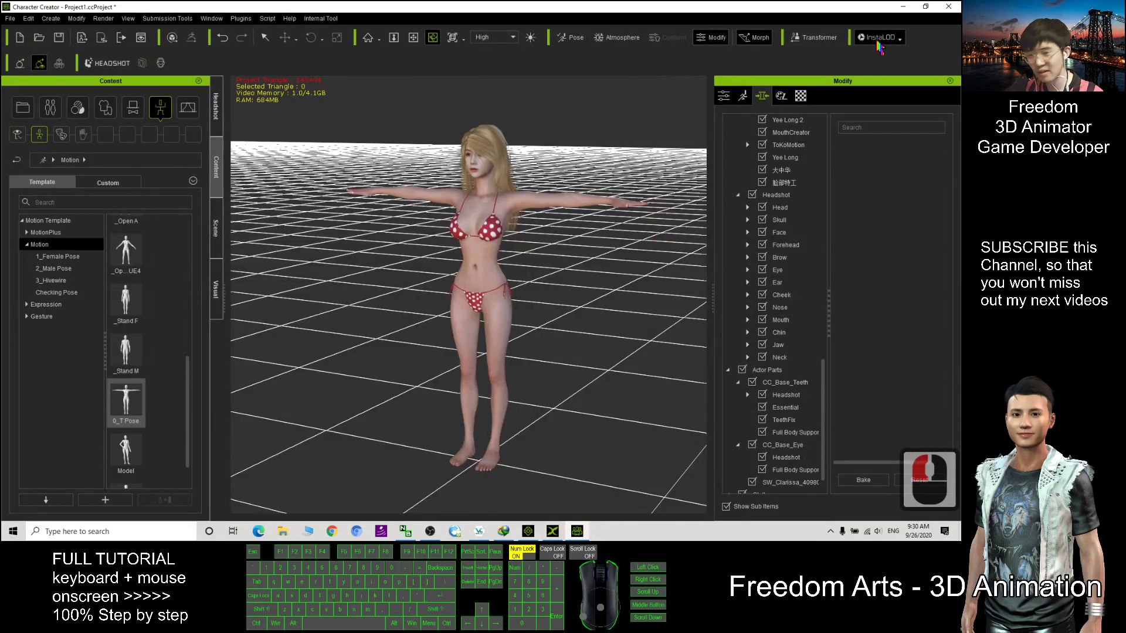
pyautogui.click(10, 18)
pyautogui.click(47, 112)
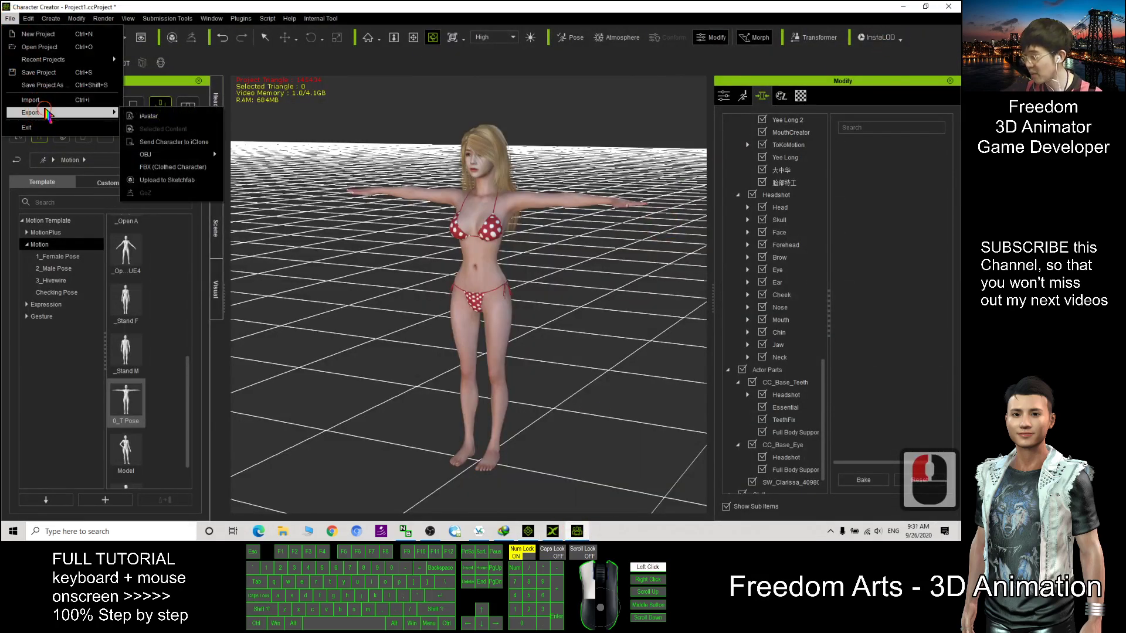
pyautogui.click(173, 167)
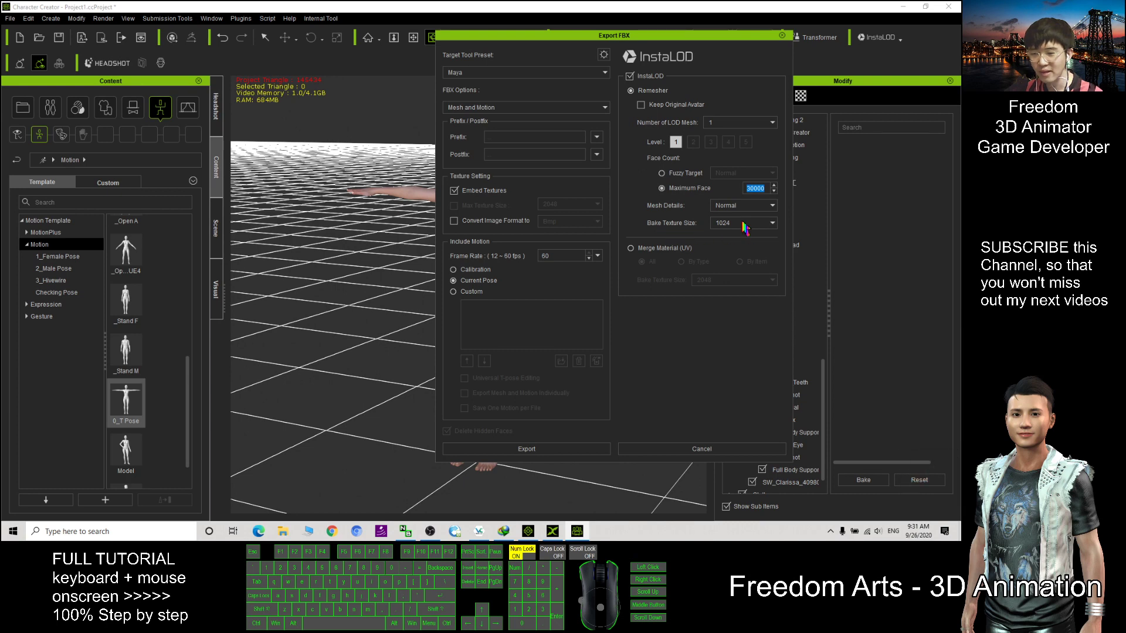
pyautogui.click(782, 35)
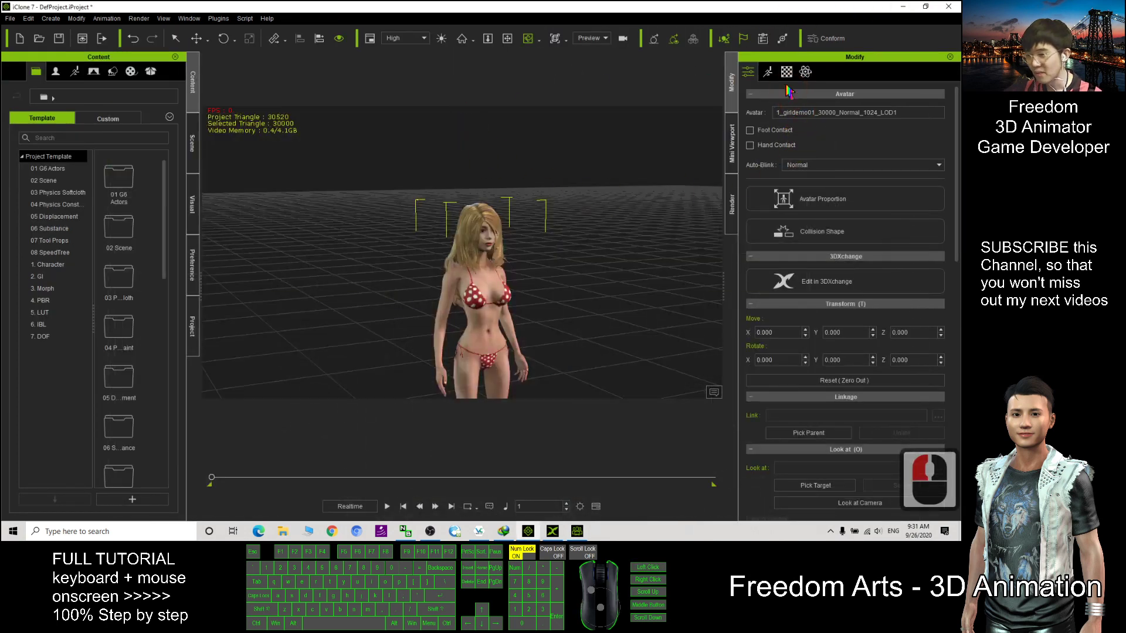
# Step: Show the remeshed character's material list and texture settings in iClone and view the character from the front
pyautogui.click(786, 72)
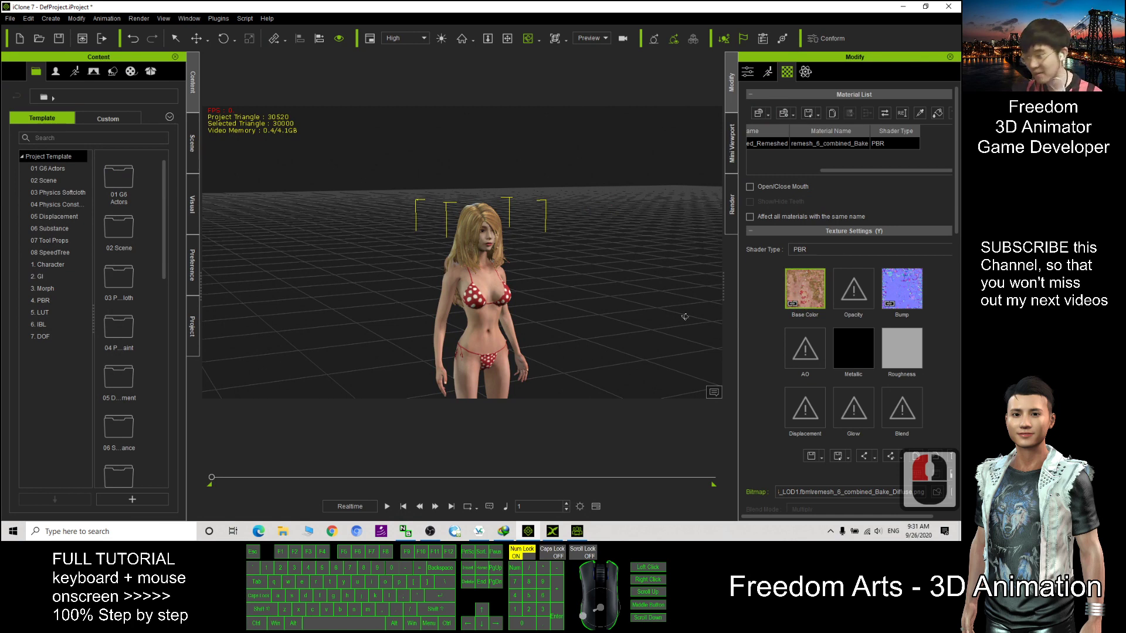
pyautogui.scroll(-5, 685, 317)
pyautogui.press('x')
pyautogui.moveTo(533, 267); pyautogui.dragTo(556, 444)
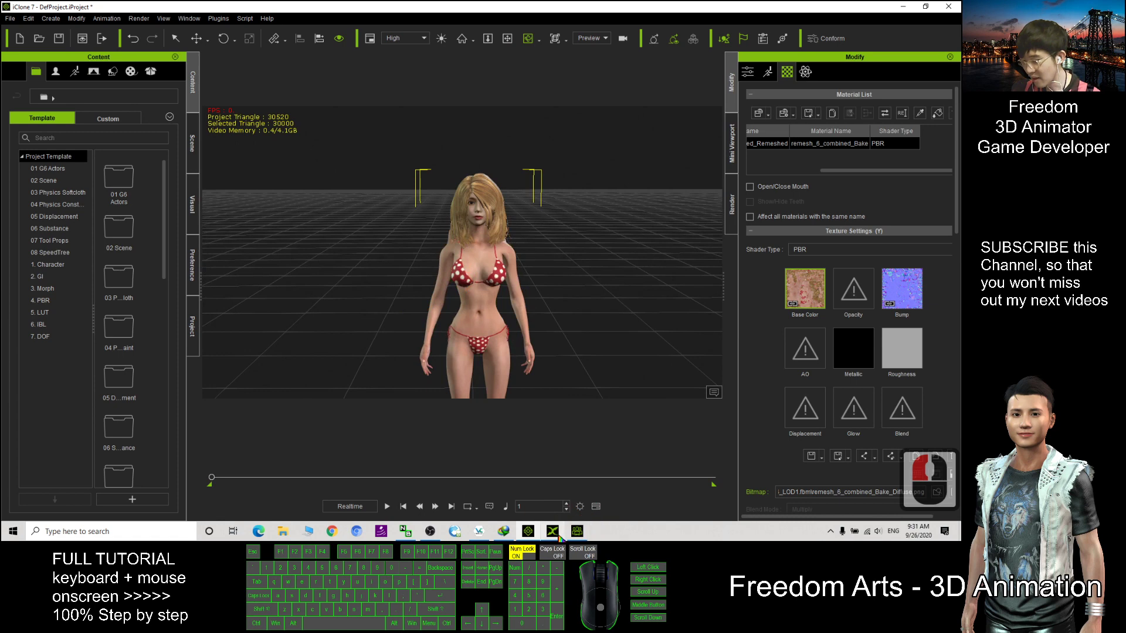
# Step: Switch to 3DXchange and select the remesh_6_combined_Remeshed mesh in the scene tree
pyautogui.click(559, 535)
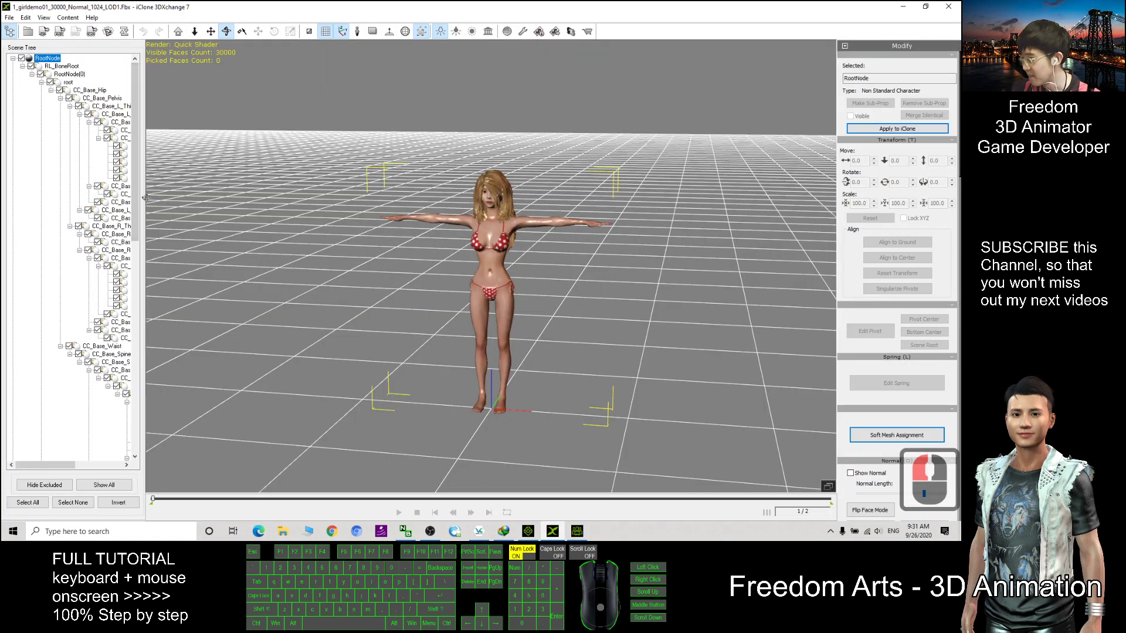
pyautogui.scroll(-20, 88, 434)
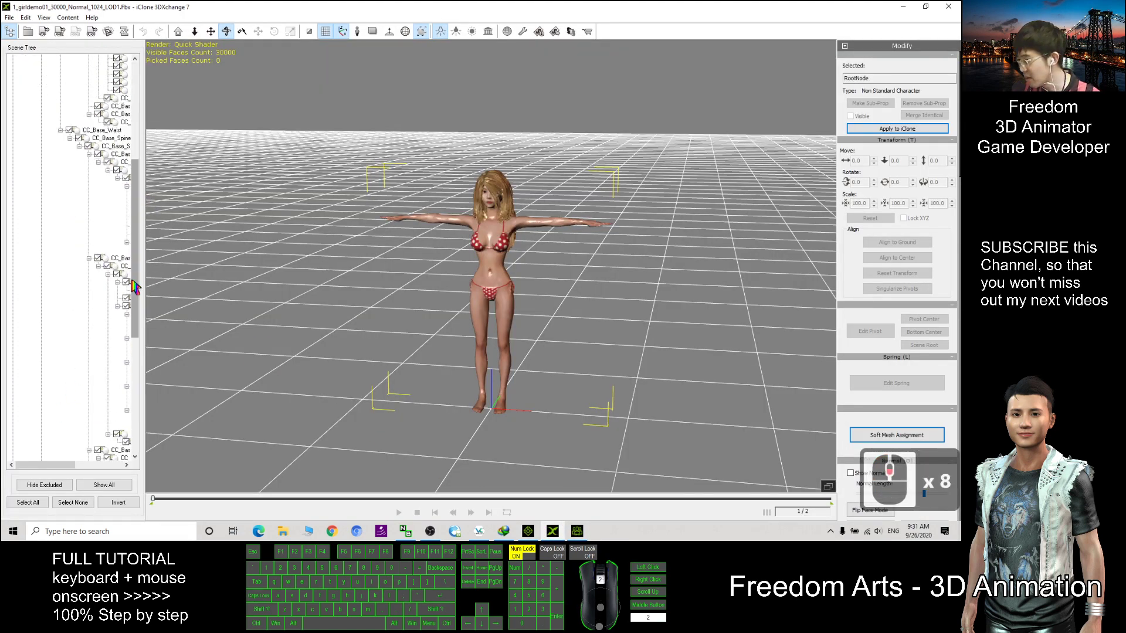
pyautogui.moveTo(56, 464); pyautogui.dragTo(78, 465)
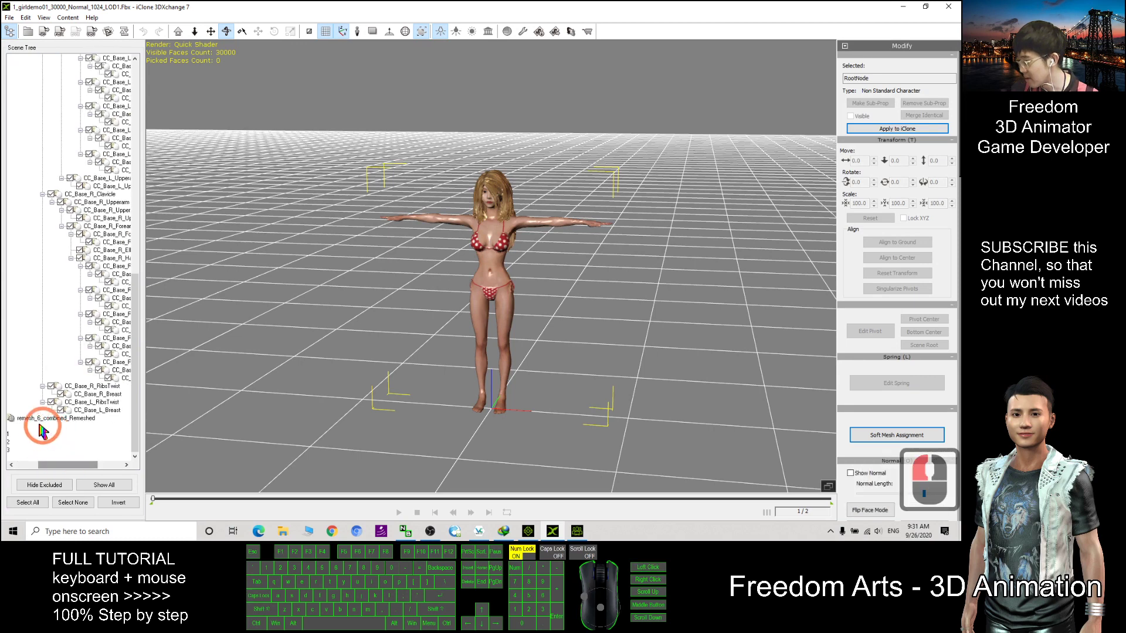
pyautogui.click(42, 418)
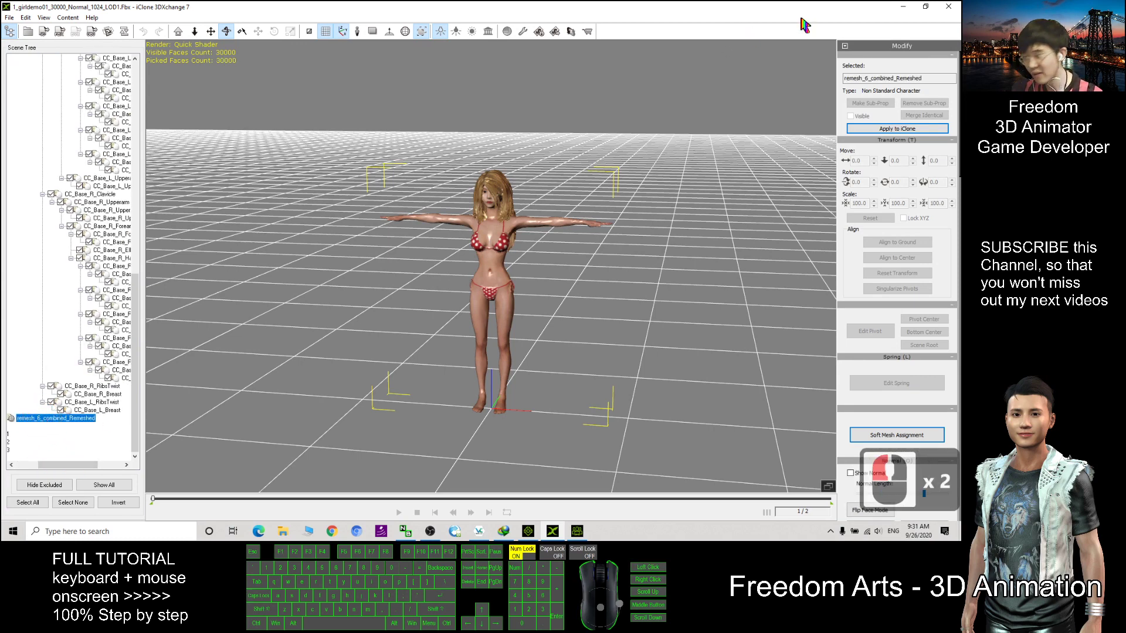
# Step: Return to iClone and examine the low-poly character from several angles, up close and at full length
pyautogui.click(908, 7)
pyautogui.press('x')
pyautogui.press('c')
pyautogui.moveTo(522, 327); pyautogui.dragTo(308, 34)
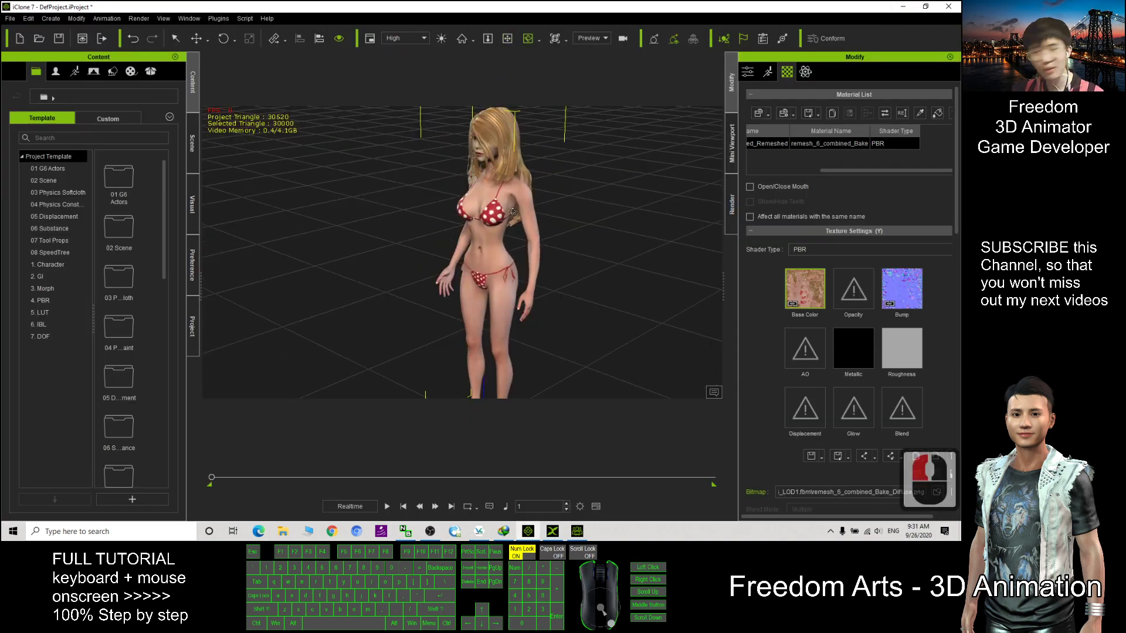
pyautogui.press('c')
pyautogui.moveTo(512, 211); pyautogui.dragTo(530, 239)
pyautogui.scroll(-7, 529, 239)
pyautogui.press('c')
pyautogui.moveTo(463, 324); pyautogui.dragTo(415, 226)
pyautogui.scroll(5, 524, 269)
pyautogui.press('x')
pyautogui.scroll(-3, 524, 268)
pyautogui.press('c')
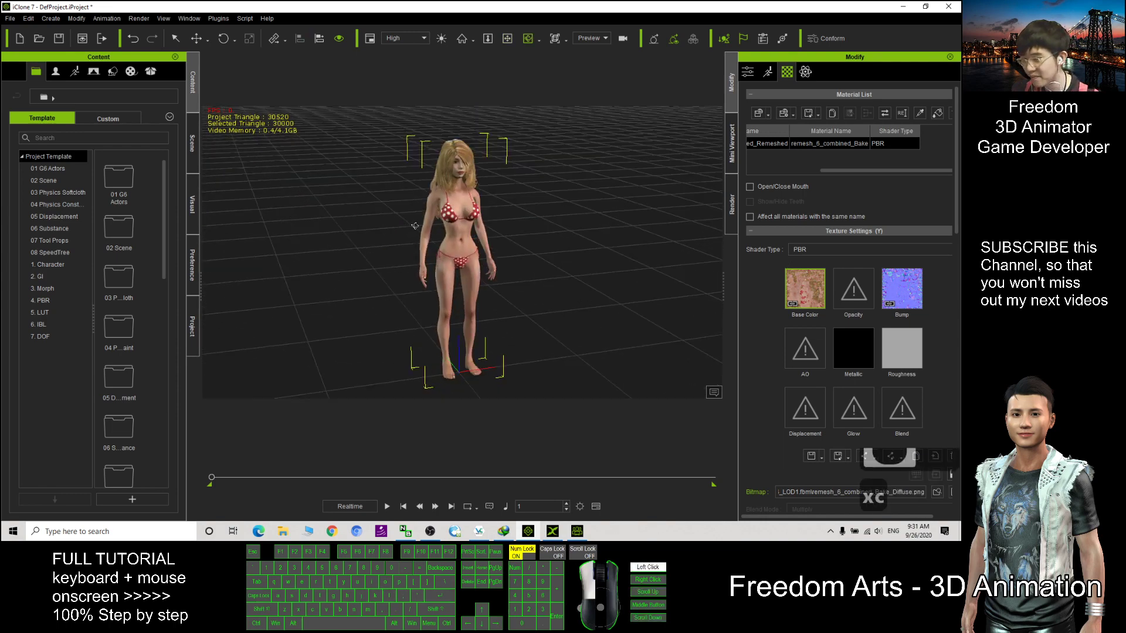
# Step: Try the Open/Close Mouth option on the low-poly character by toggling it on and off
pyautogui.click(750, 187)
pyautogui.click(750, 187)
pyautogui.click(750, 187)
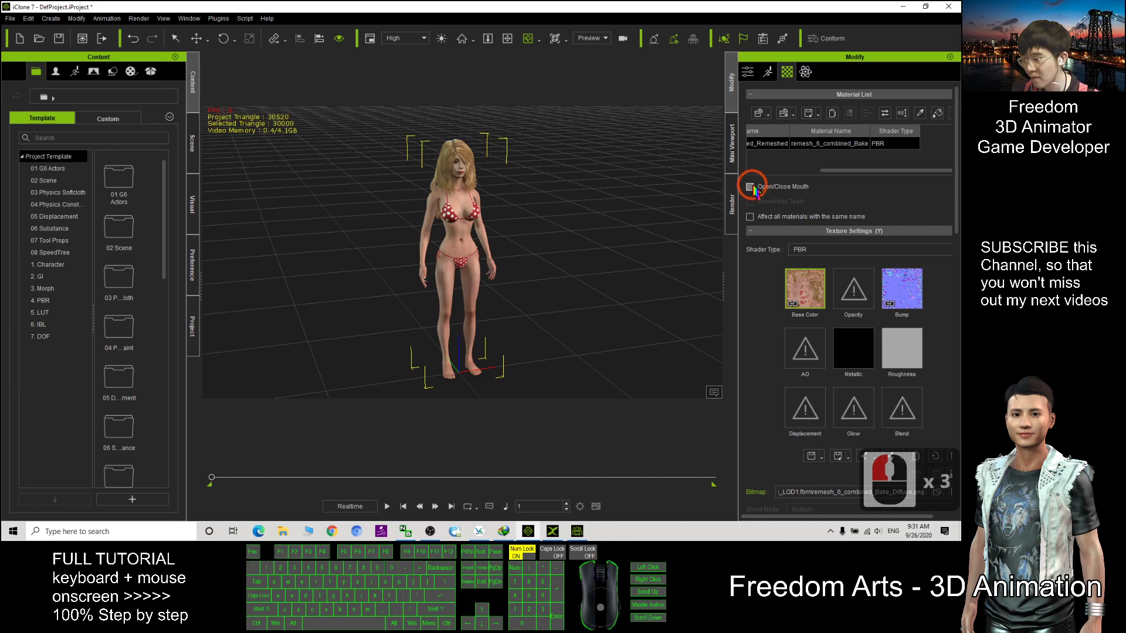
pyautogui.press('x')
pyautogui.moveTo(548, 184); pyautogui.dragTo(434, 258)
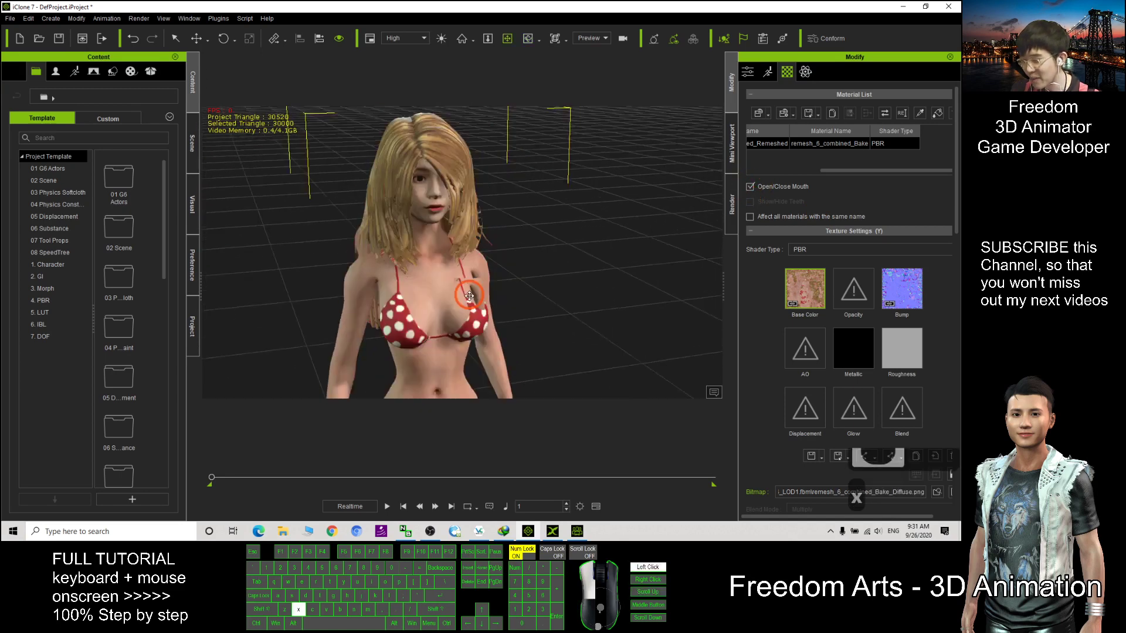
pyautogui.click(750, 187)
# Step: Examine the character's full body from the side and at different viewing distances
pyautogui.click(455, 245)
pyautogui.press('c')
pyautogui.scroll(-6, 433, 258)
pyautogui.press('x')
pyautogui.moveTo(436, 305); pyautogui.dragTo(434, 237)
pyautogui.press('c')
pyautogui.moveTo(434, 238); pyautogui.dragTo(374, 240)
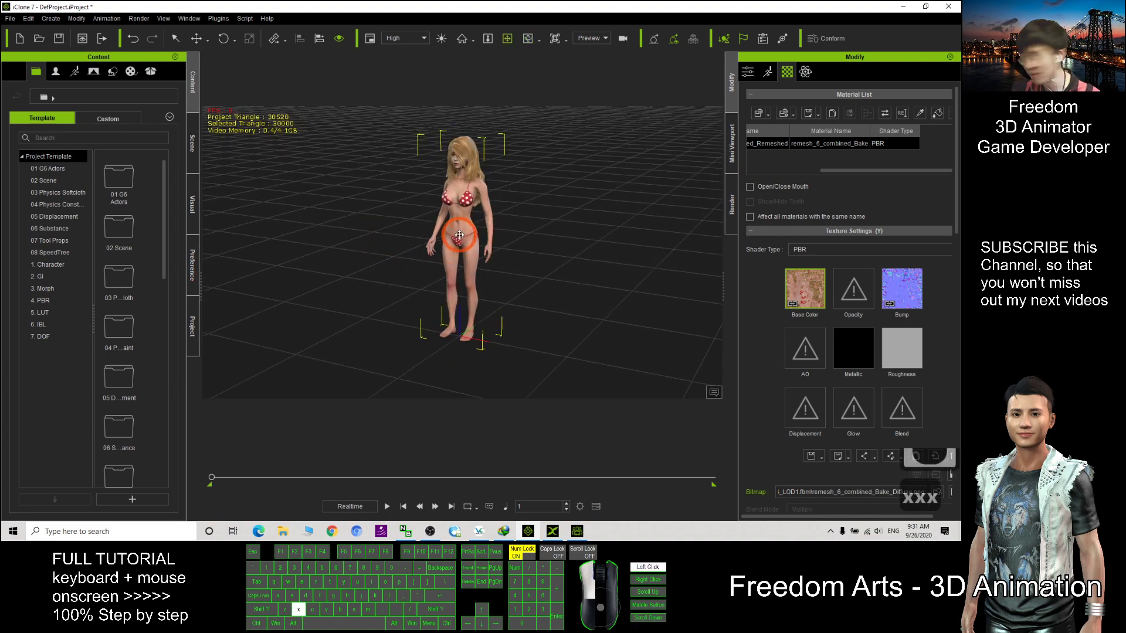
pyautogui.press('x')
pyautogui.press('x')
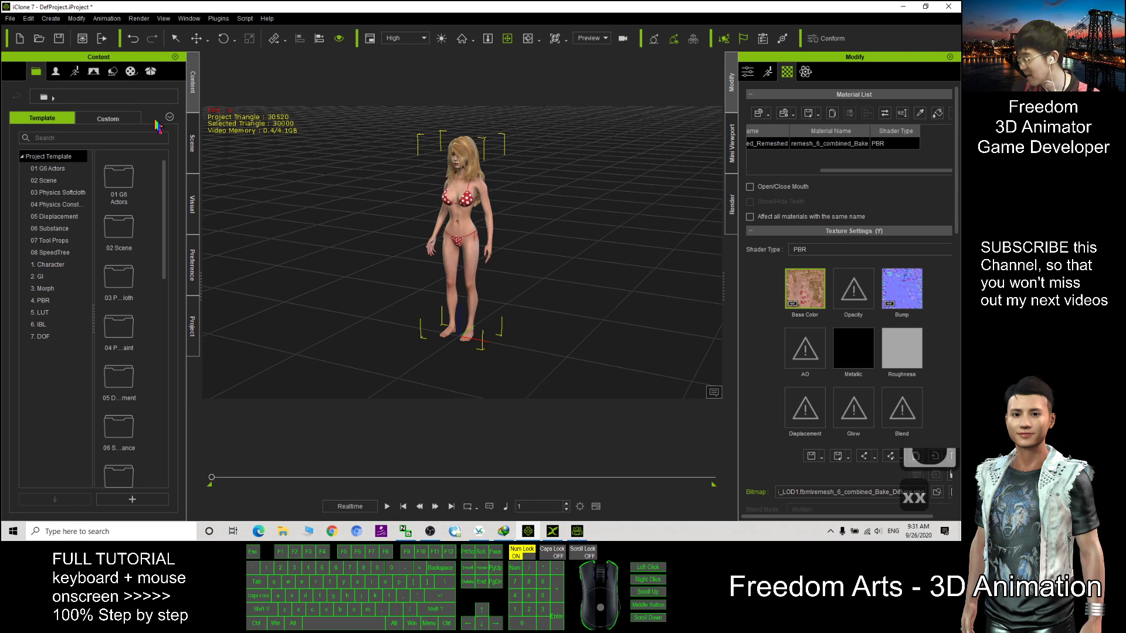
pyautogui.scroll(3, 544, 192)
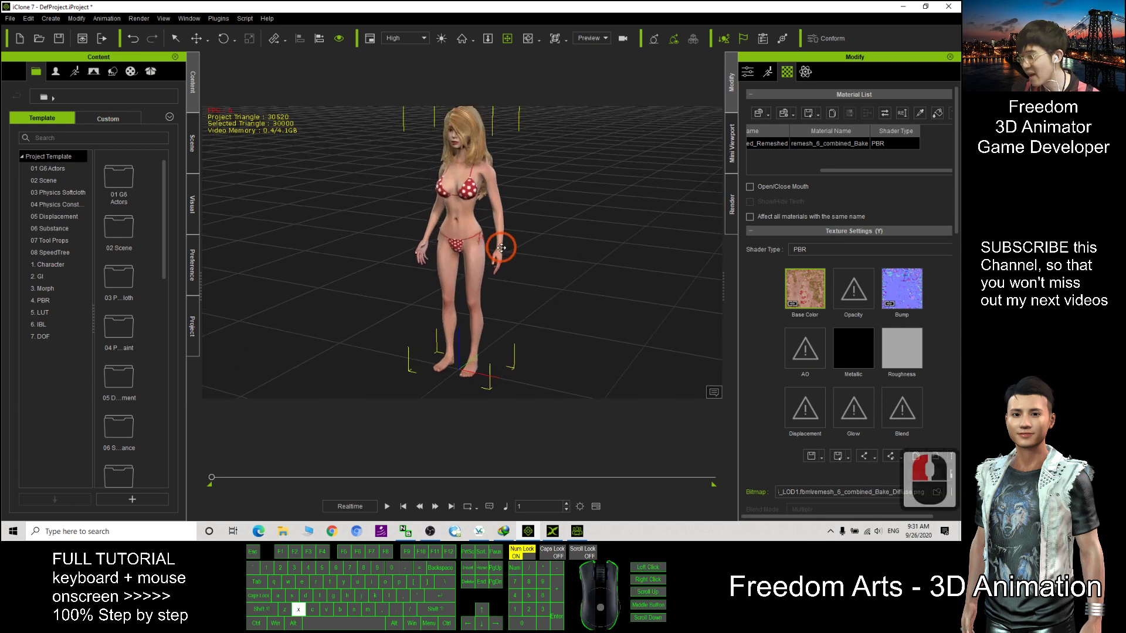
# Step: Save the low-poly character to the custom Avatar content library
pyautogui.click(56, 71)
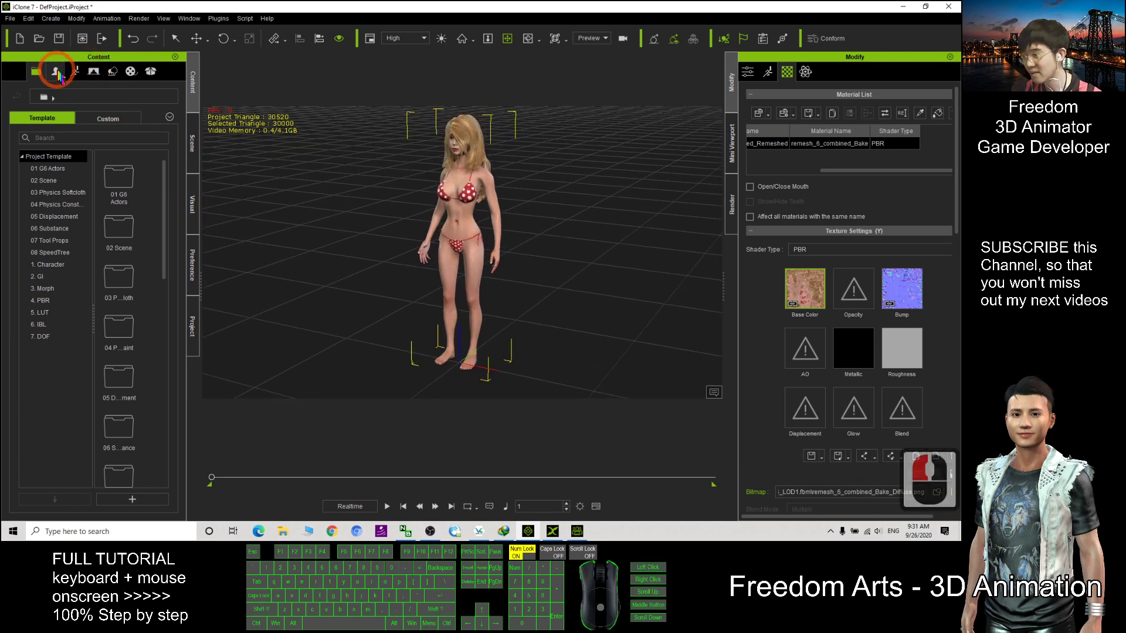
pyautogui.click(57, 73)
pyautogui.click(113, 118)
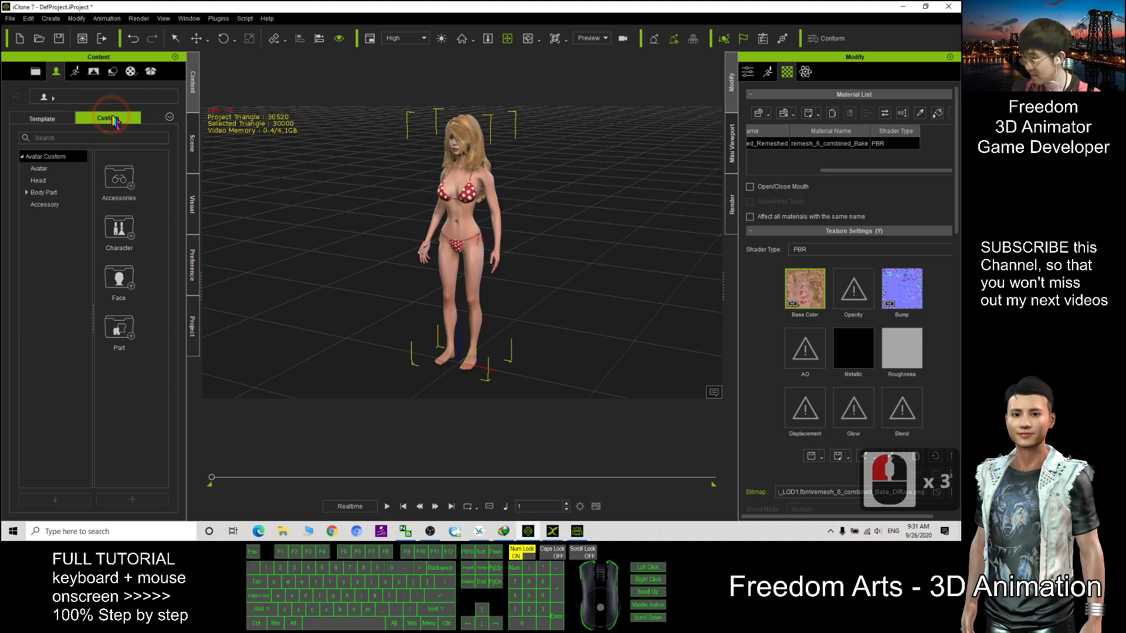
pyautogui.click(39, 170)
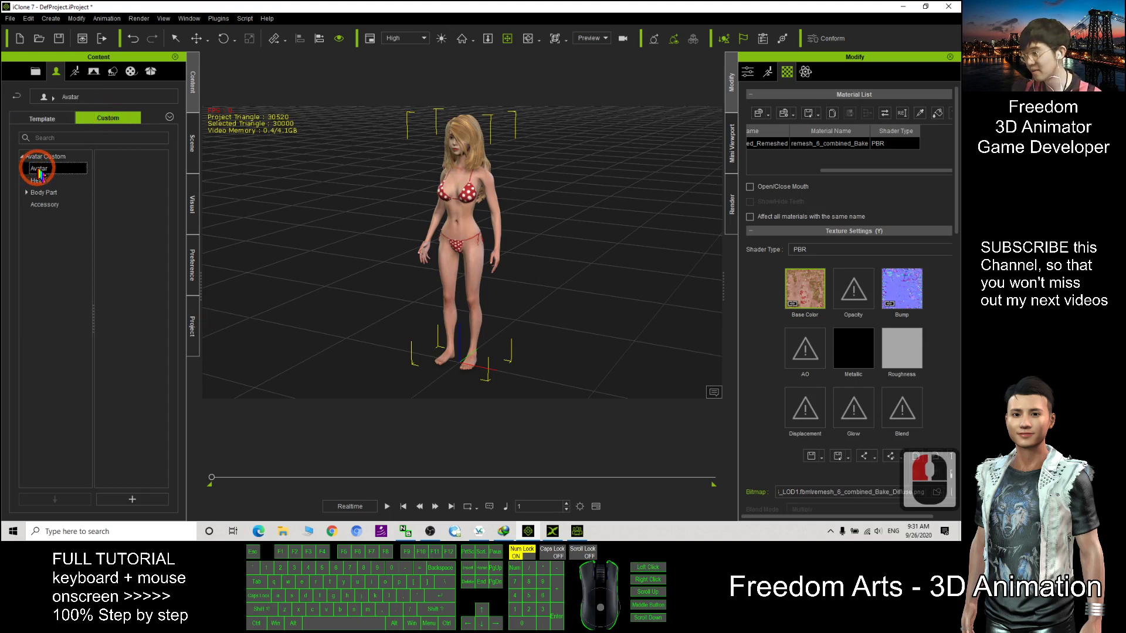
pyautogui.click(141, 500)
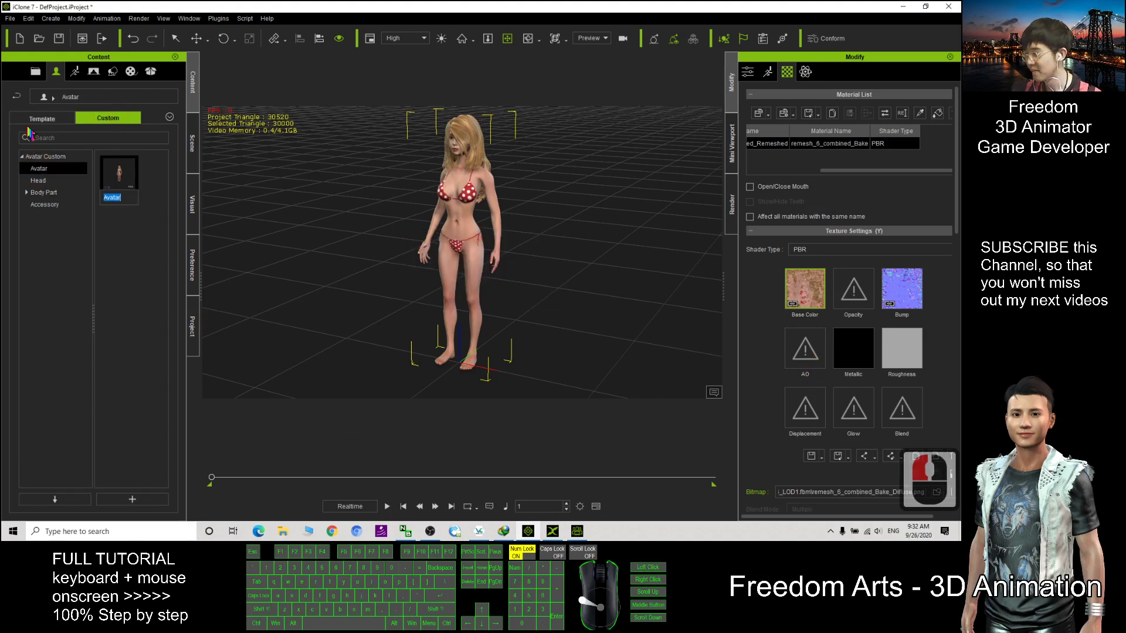
# Step: Add a second copy of the saved avatar to the scene, apart from the first character
pyautogui.doubleClick(130, 168)
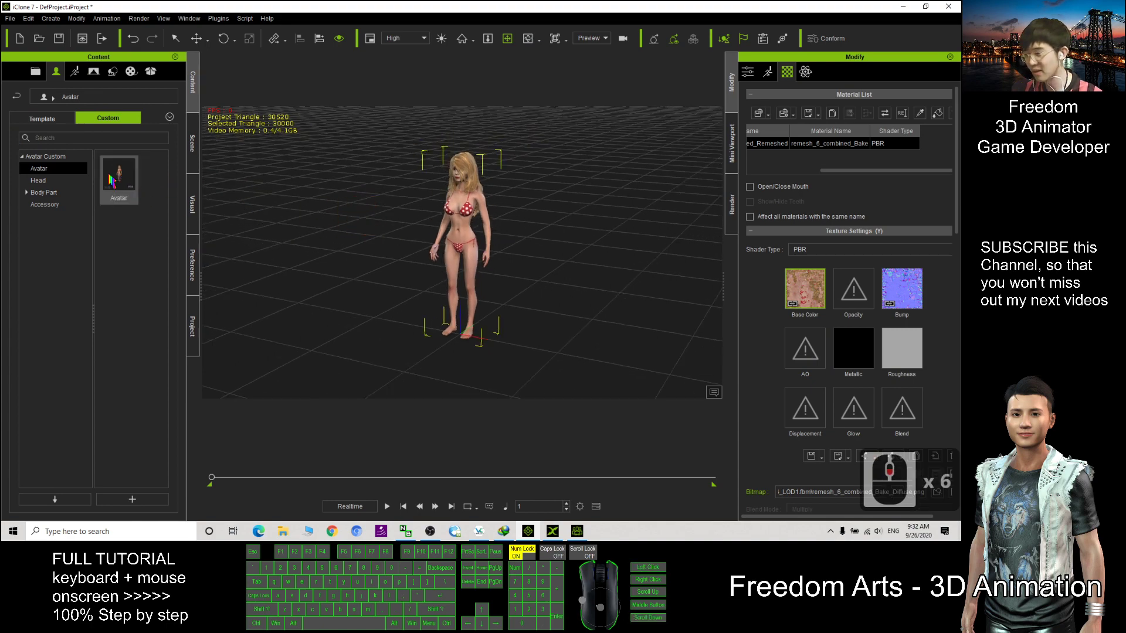
pyautogui.moveTo(119, 174); pyautogui.dragTo(280, 262)
pyautogui.scroll(8, 423, 258)
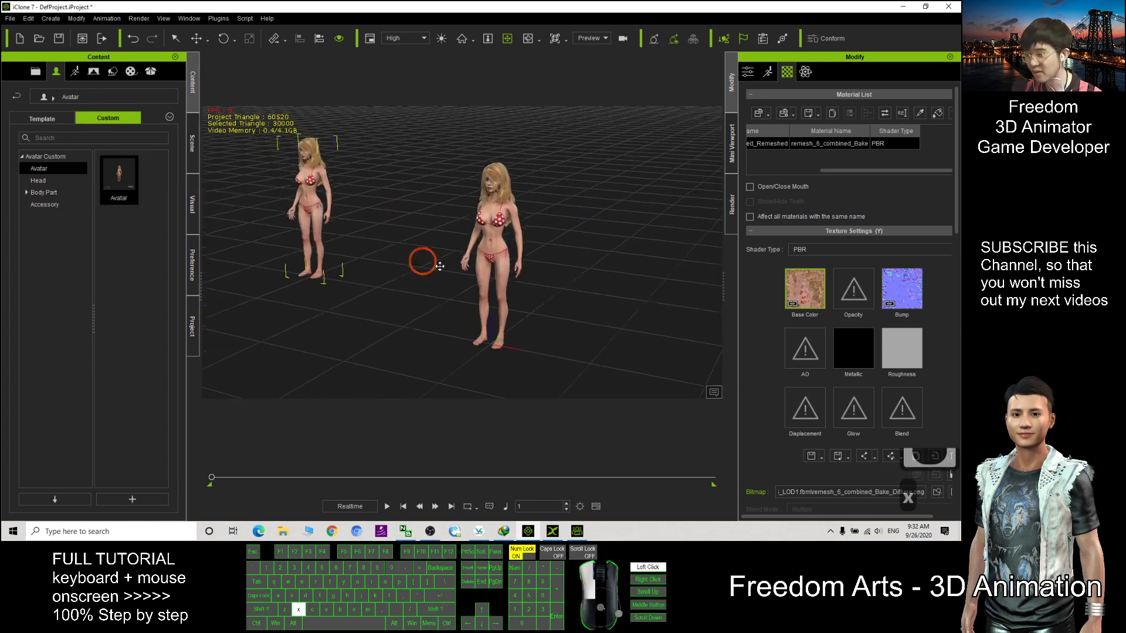
pyautogui.scroll(4, 390, 196)
pyautogui.moveTo(389, 158); pyautogui.dragTo(452, 215)
pyautogui.moveTo(452, 215); pyautogui.dragTo(147, 194)
# Step: Apply the second motion in the Female, Mode_01, Perform template folder to the character standing farther from the camera
pyautogui.click(74, 74)
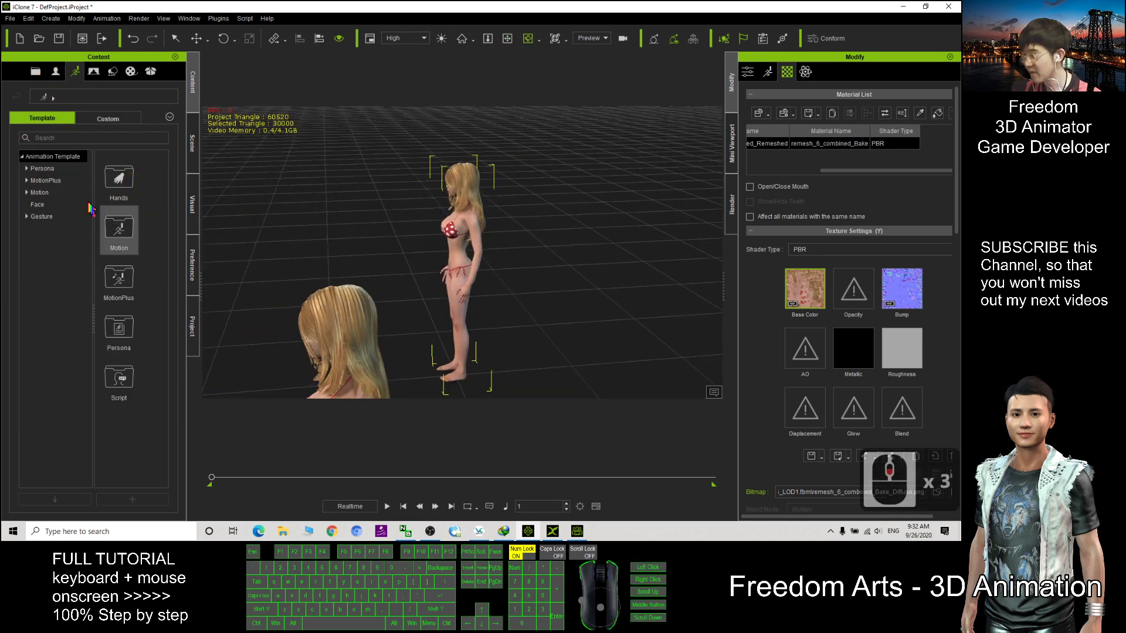
pyautogui.click(27, 192)
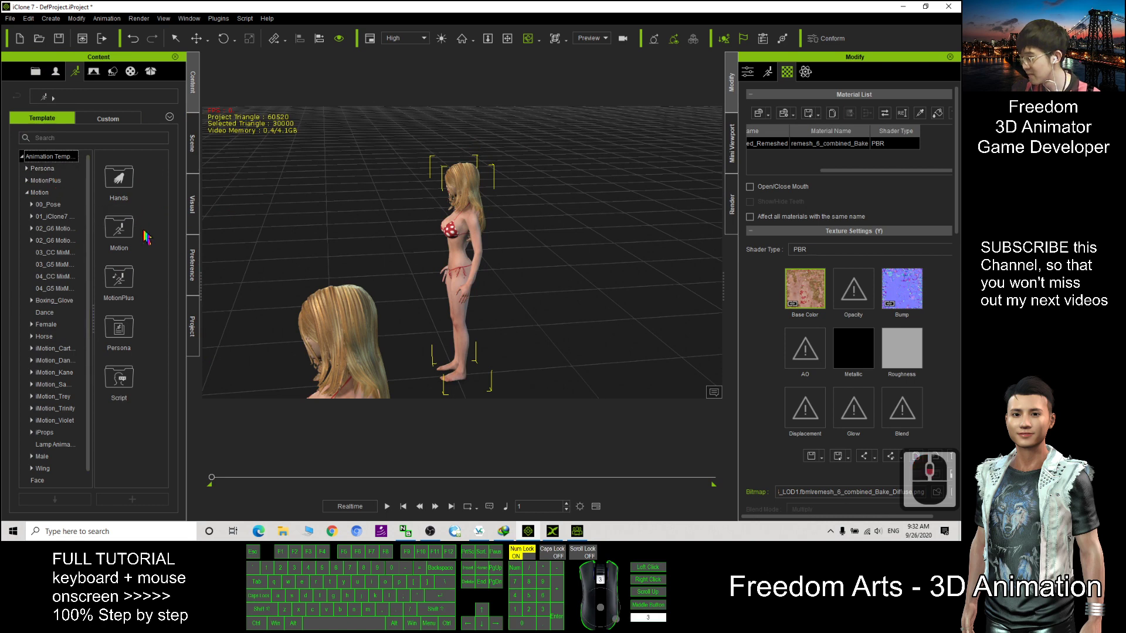
pyautogui.scroll(-6, 86, 325)
pyautogui.click(44, 326)
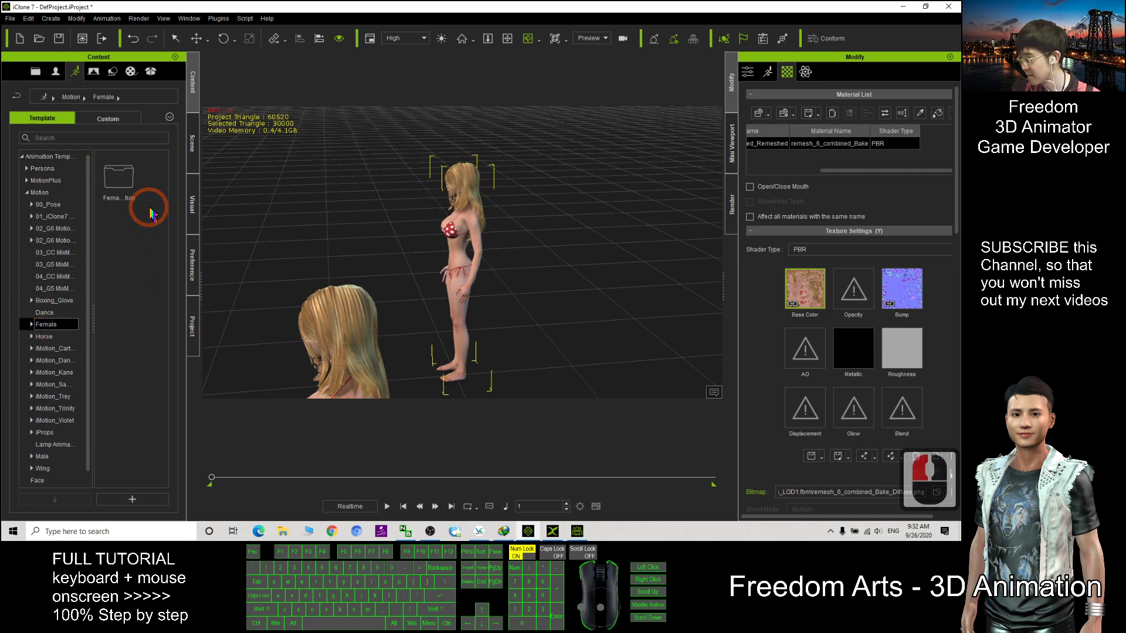
pyautogui.doubleClick(122, 185)
pyautogui.doubleClick(122, 185)
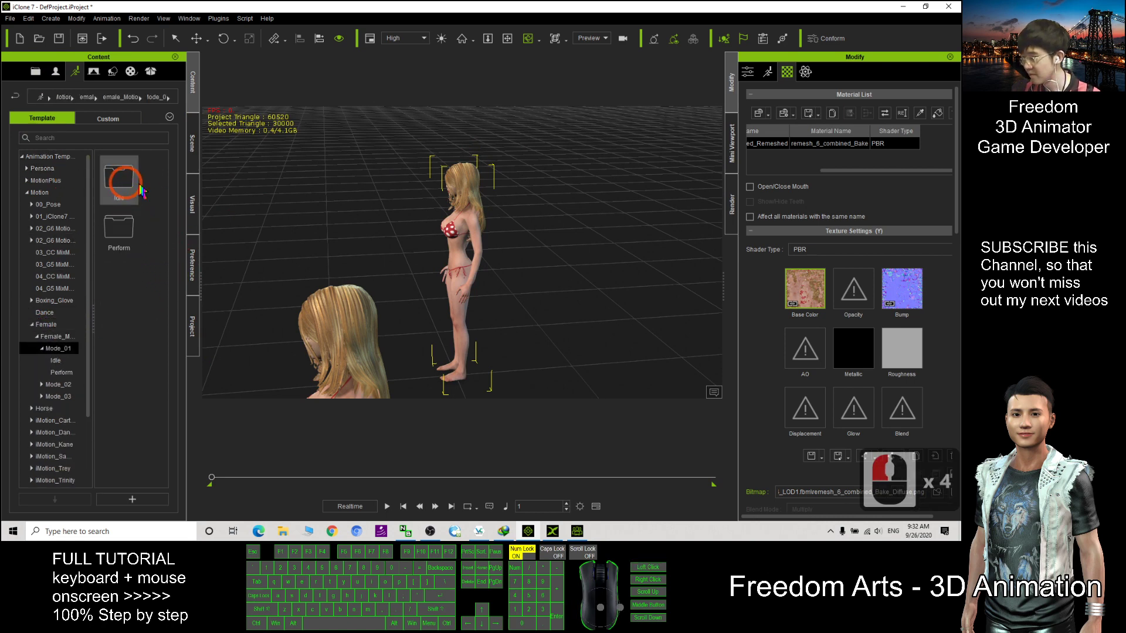
pyautogui.doubleClick(121, 231)
pyautogui.moveTo(119, 229); pyautogui.dragTo(466, 236)
# Step: Apply the Hey motion from the Perform folder to the other character
pyautogui.scroll(-8, 413, 314)
pyautogui.press('c')
pyautogui.moveTo(389, 344); pyautogui.dragTo(390, 285)
pyautogui.press('x')
pyautogui.moveTo(133, 330); pyautogui.dragTo(474, 282)
# Step: Play the animation, watch both characters from farther away, and return playback to the first frame
pyautogui.click(387, 507)
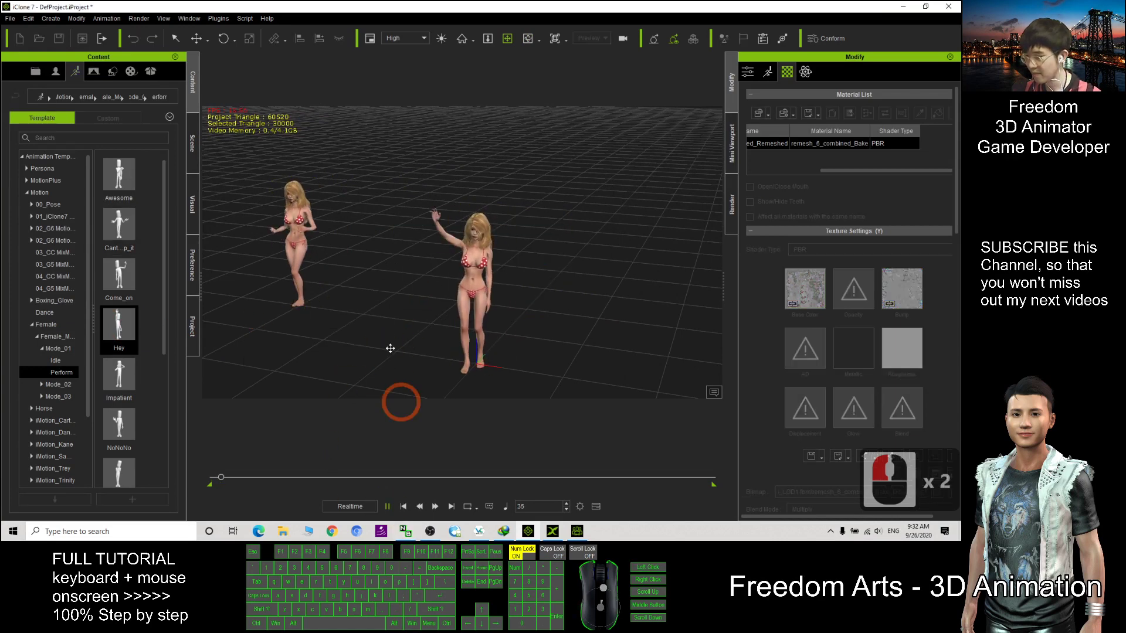
pyautogui.scroll(-8, 373, 311)
pyautogui.press('c')
pyautogui.moveTo(373, 309); pyautogui.dragTo(552, 308)
pyautogui.press('x')
pyautogui.moveTo(445, 332); pyautogui.dragTo(483, 315)
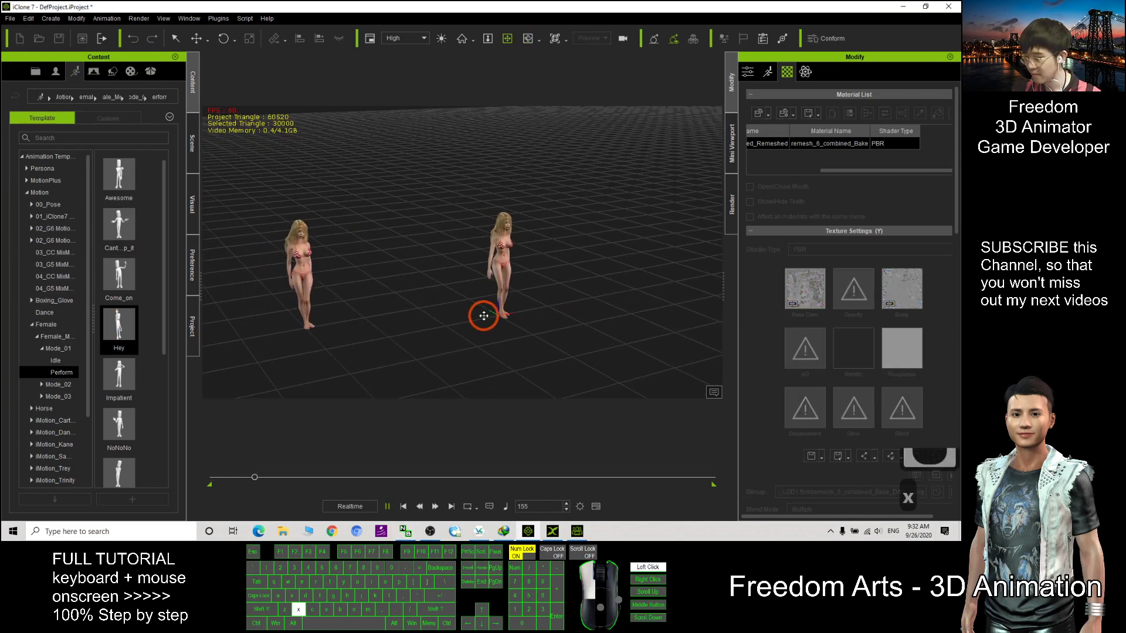
pyautogui.click(403, 506)
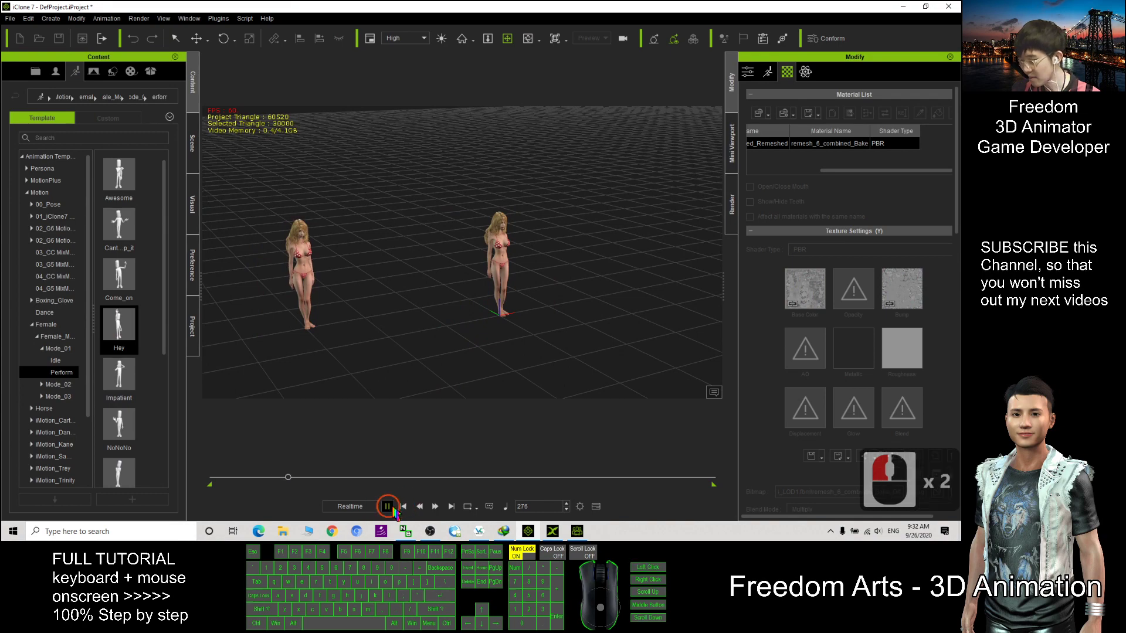
pyautogui.click(405, 508)
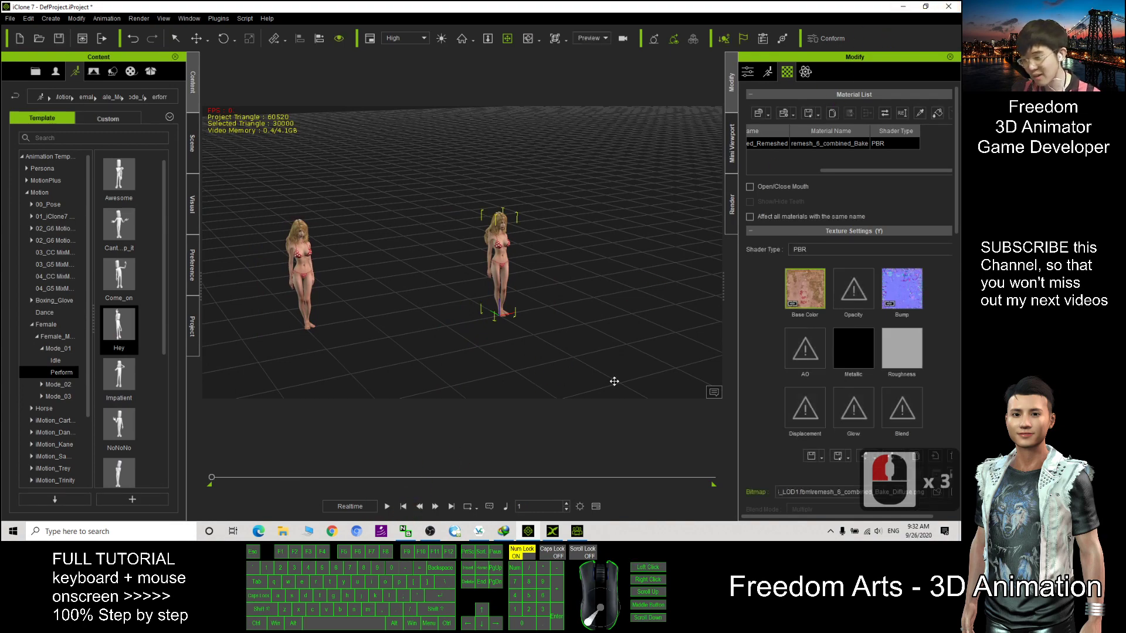
# Step: Switch past 3DXchange to Character Creator and examine the source character in its T-pose for comparison
pyautogui.click(554, 532)
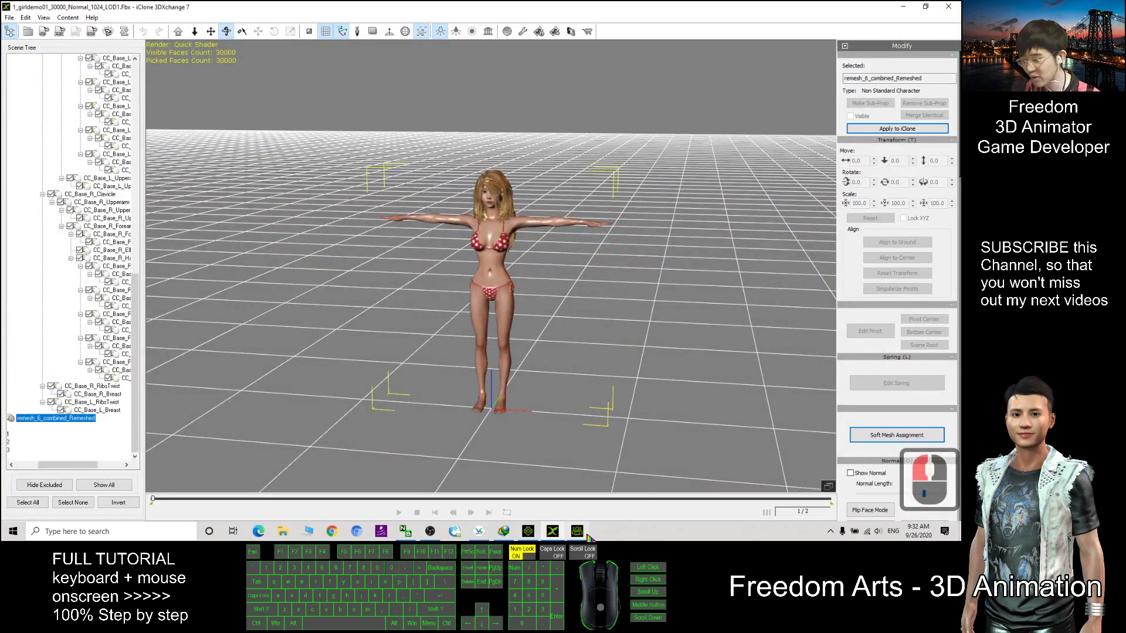
pyautogui.click(586, 535)
pyautogui.scroll(2, 581, 307)
pyautogui.press('c')
pyautogui.moveTo(538, 311); pyautogui.dragTo(518, 299)
pyautogui.press('x')
pyautogui.press('c')
pyautogui.press('x')
pyautogui.press('c')
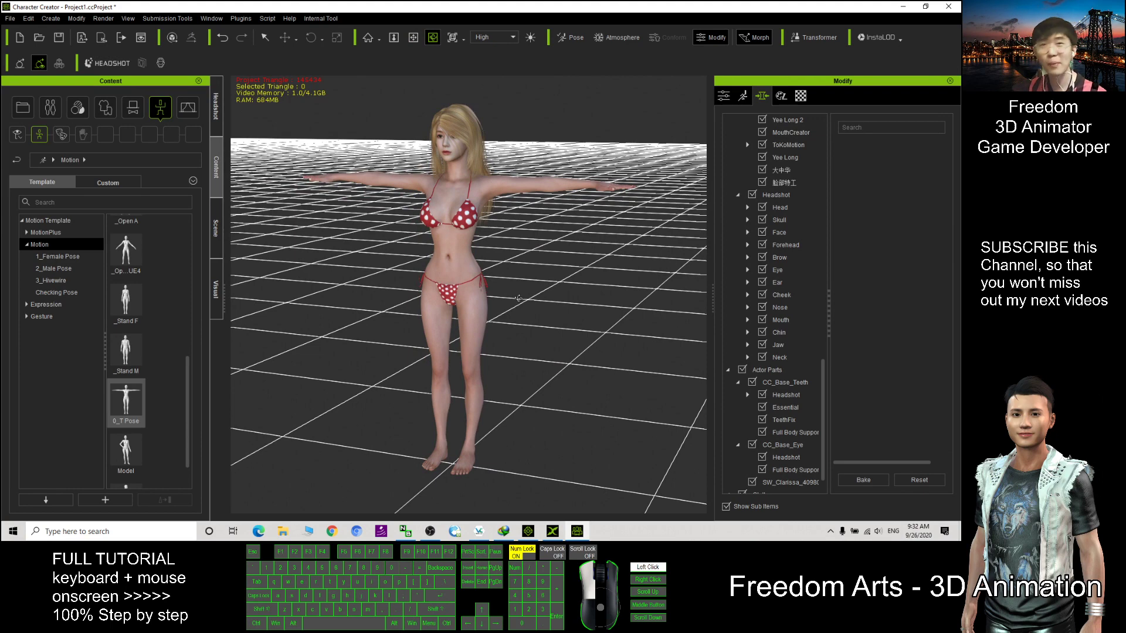
pyautogui.moveTo(518, 298); pyautogui.dragTo(518, 298)
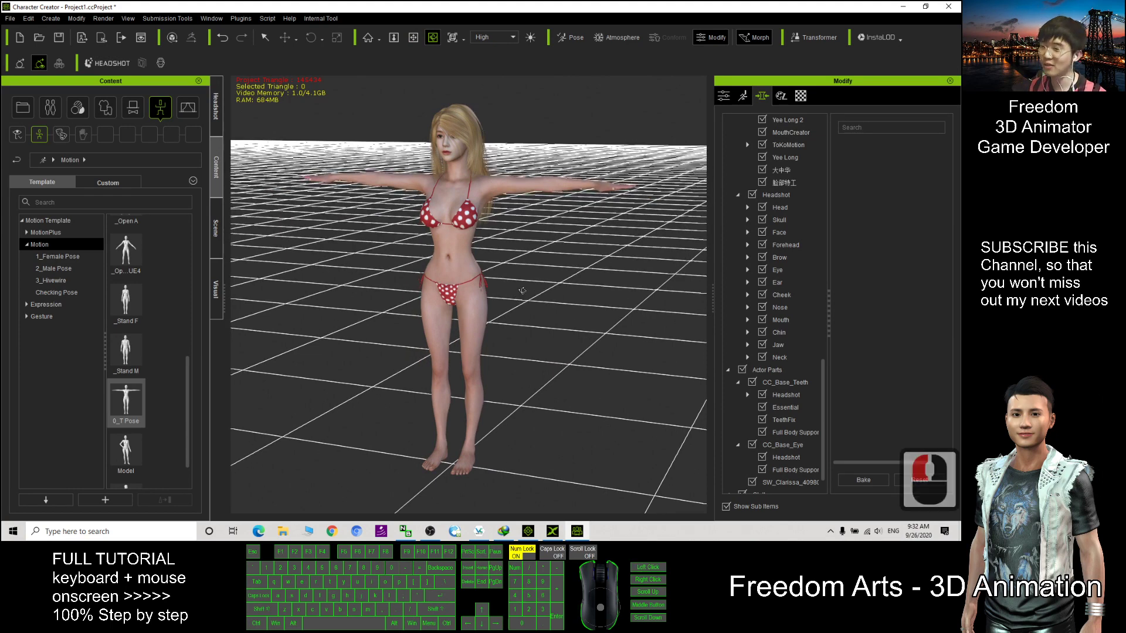